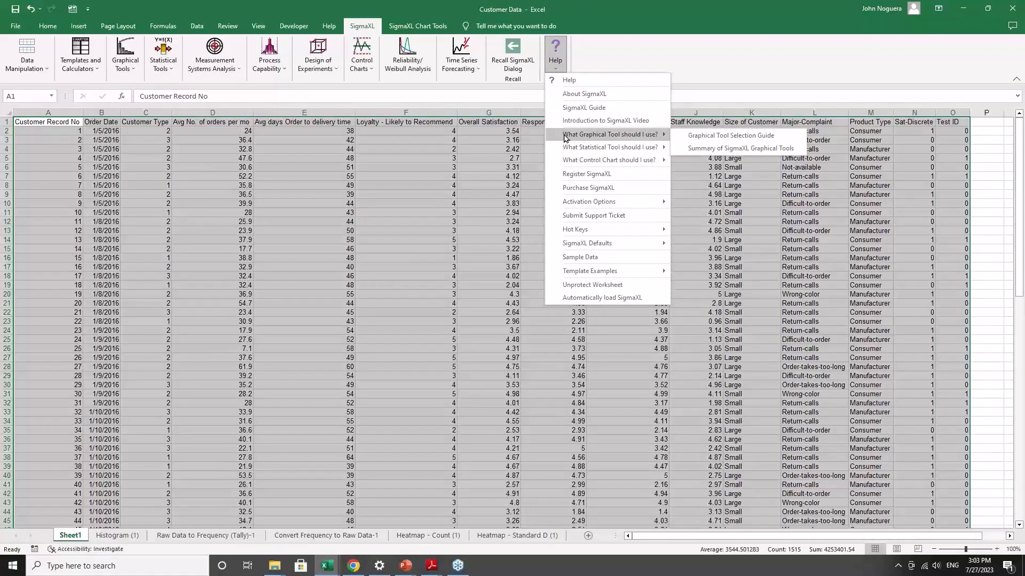
- Open the Graphical Tool Selection Guide and compare the graph options for continuous-data purposes, finishing with Distribution selected
click(85, 68)
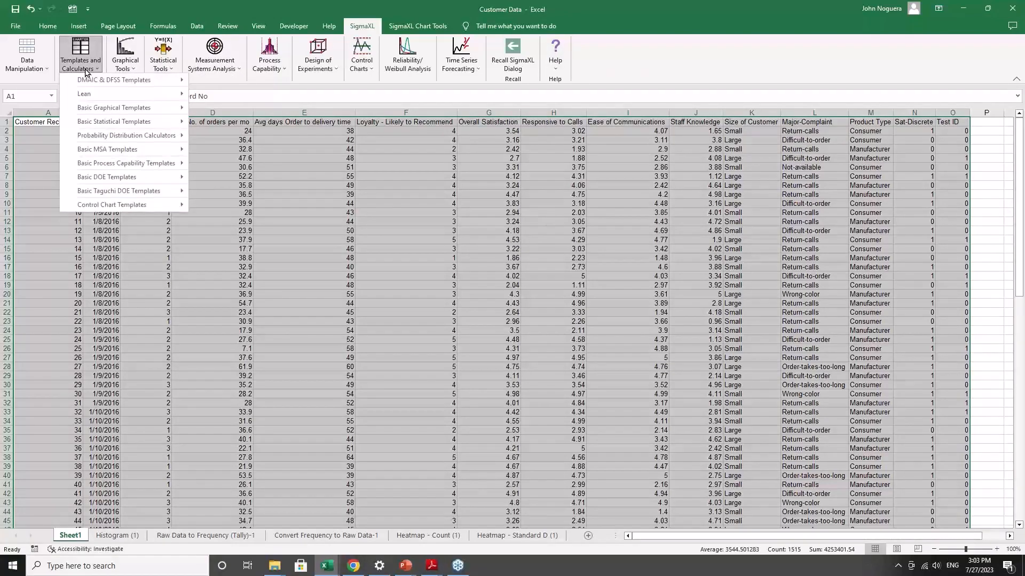
click(117, 69)
click(121, 80)
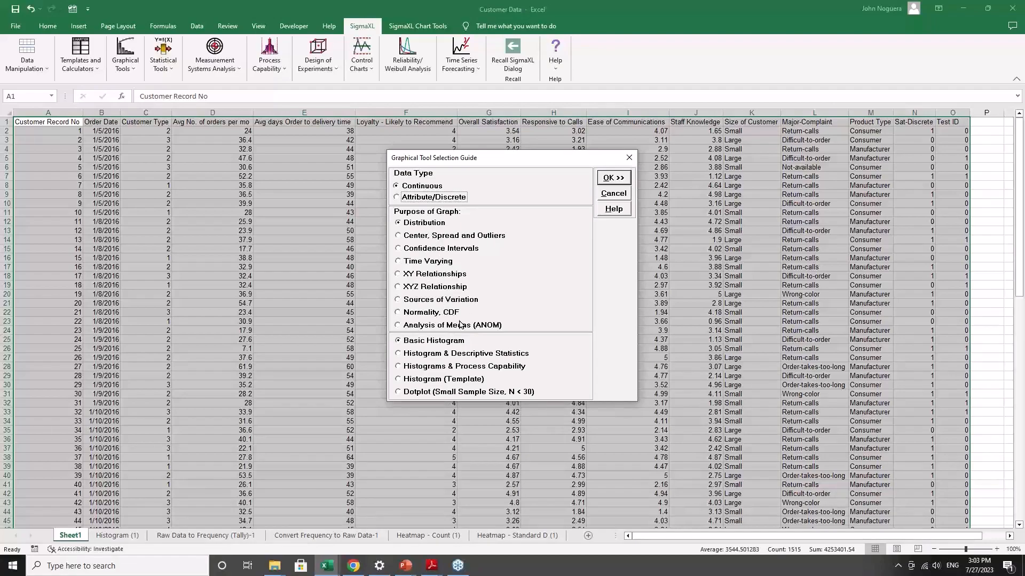
click(435, 236)
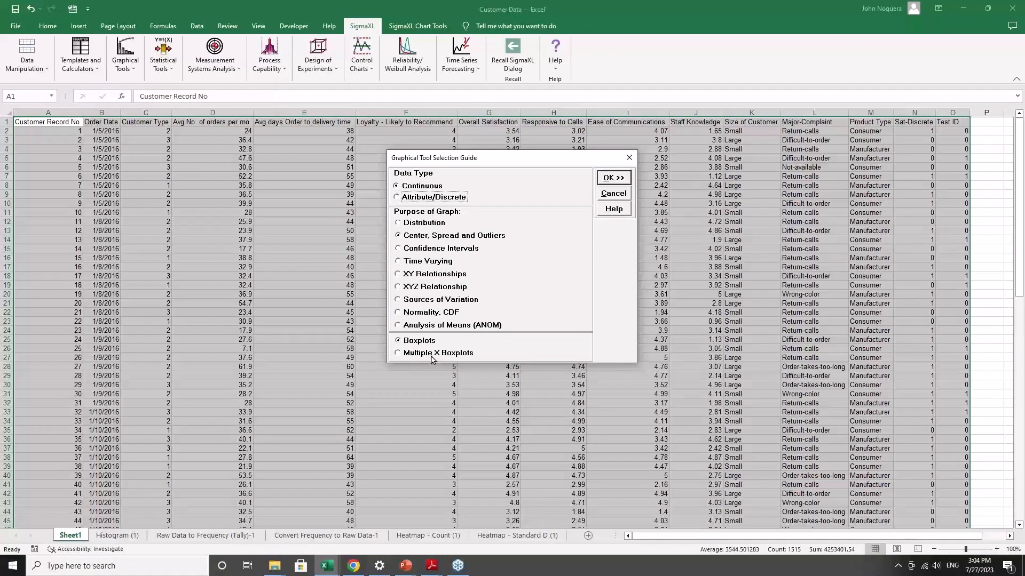
click(414, 249)
click(400, 224)
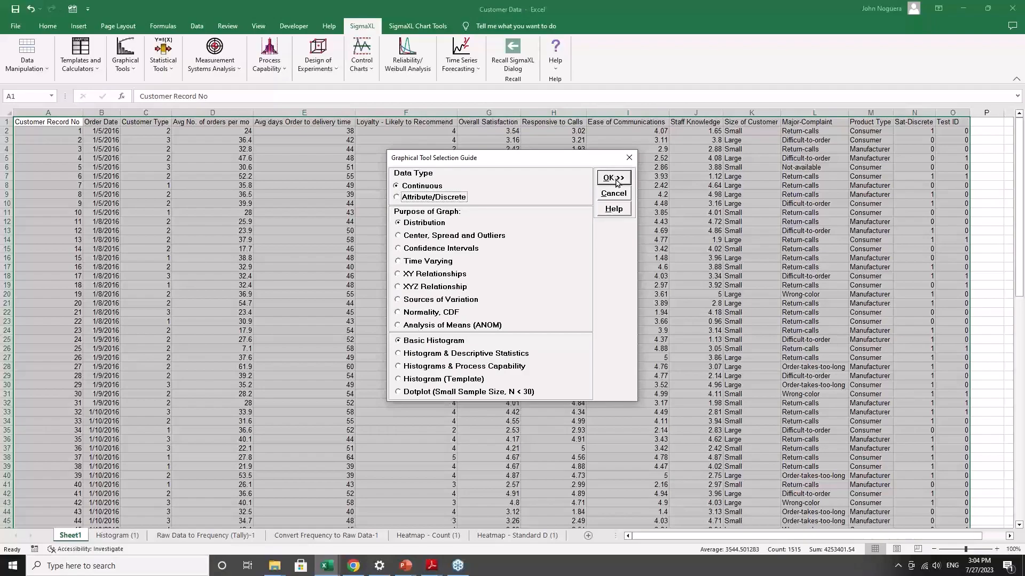
- Create a Basic Histogram from the data range A1:O101 using data labels, with Overall Satisfaction as the numeric variable (Y)
click(613, 180)
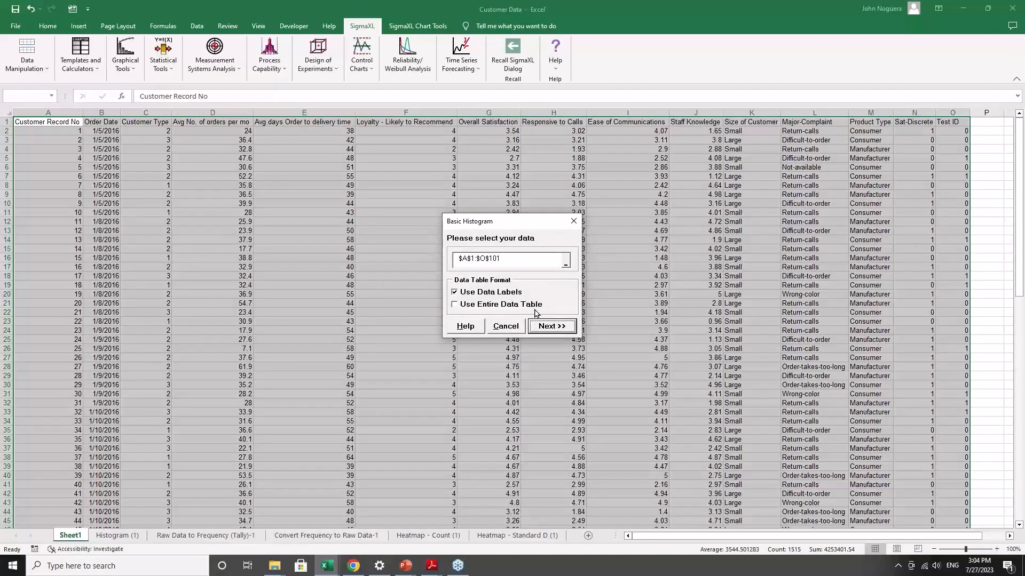
click(552, 327)
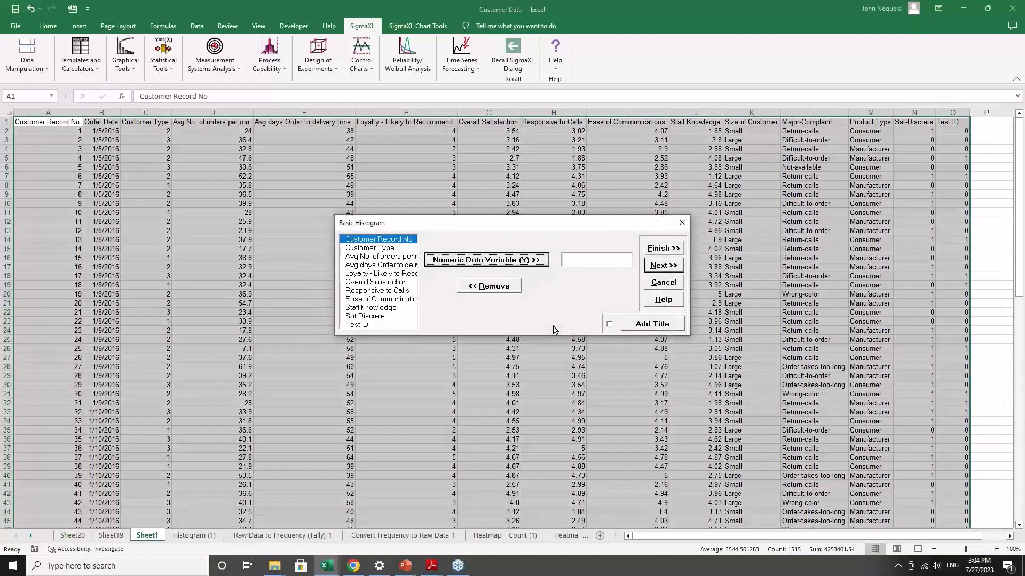
click(380, 282)
click(473, 261)
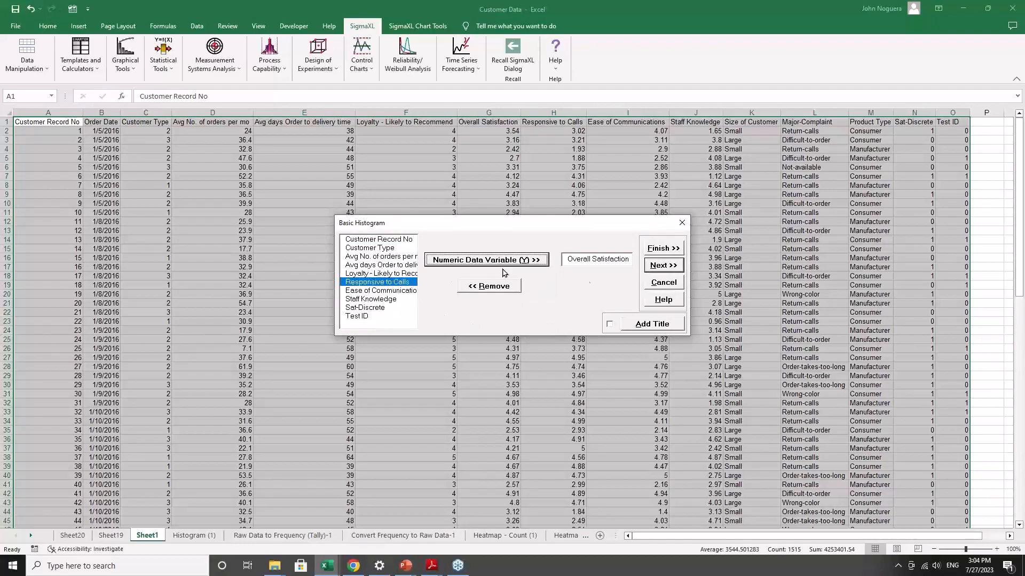
click(653, 250)
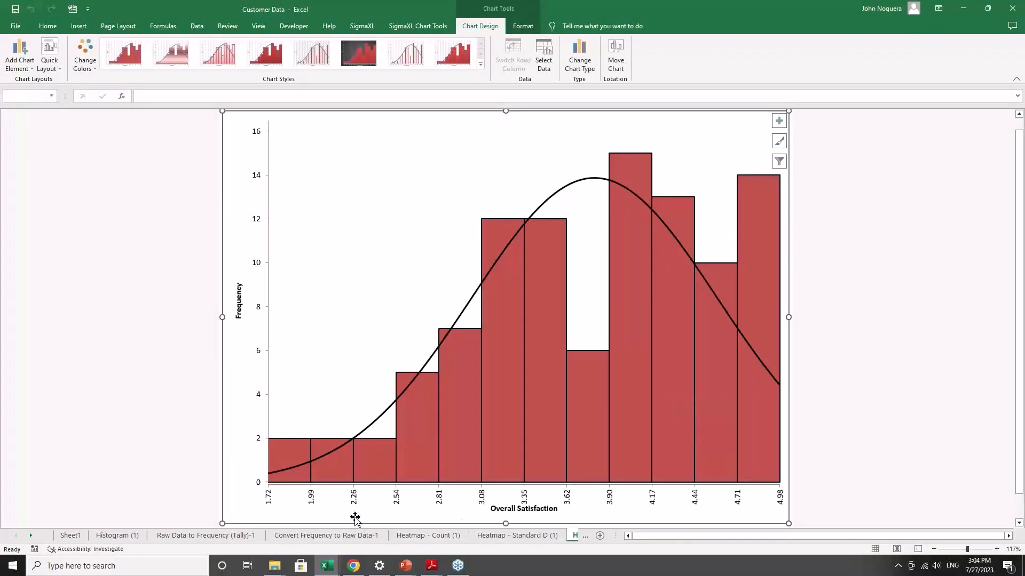
- Return to the Sheet1 data and examine the guide's Analysis of Means (ANOM) graph options for continuous data
click(74, 536)
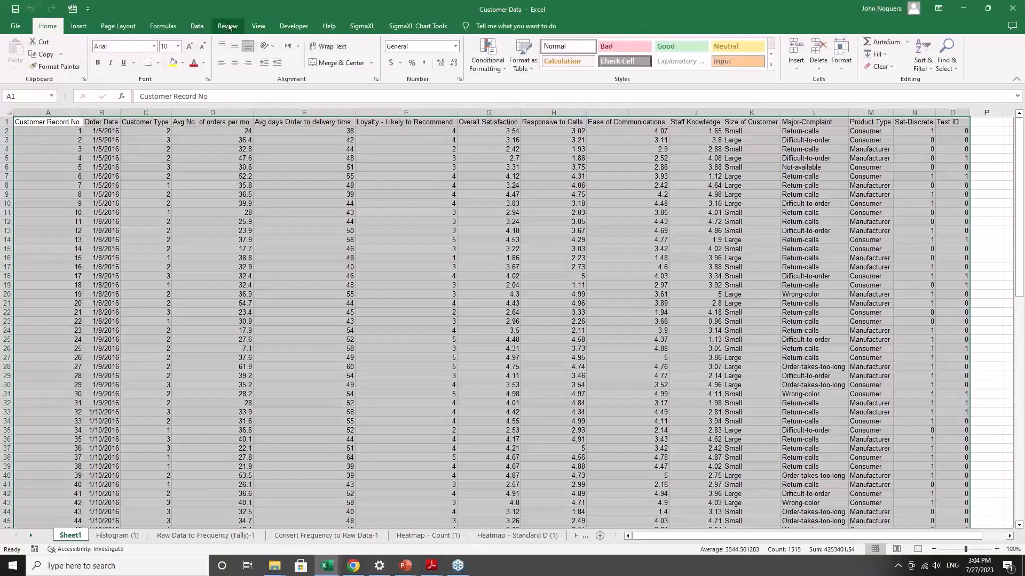
click(361, 26)
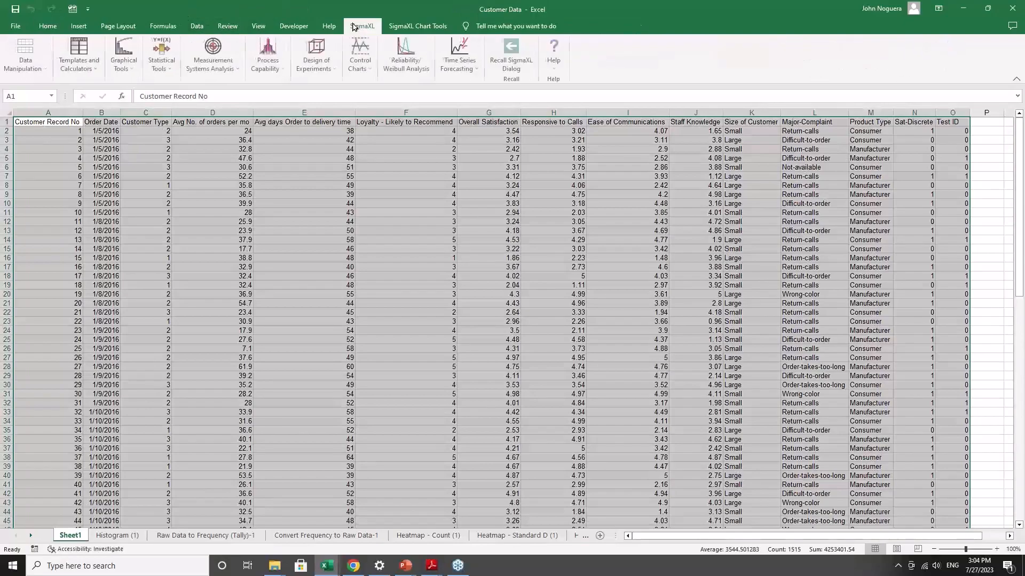
click(134, 69)
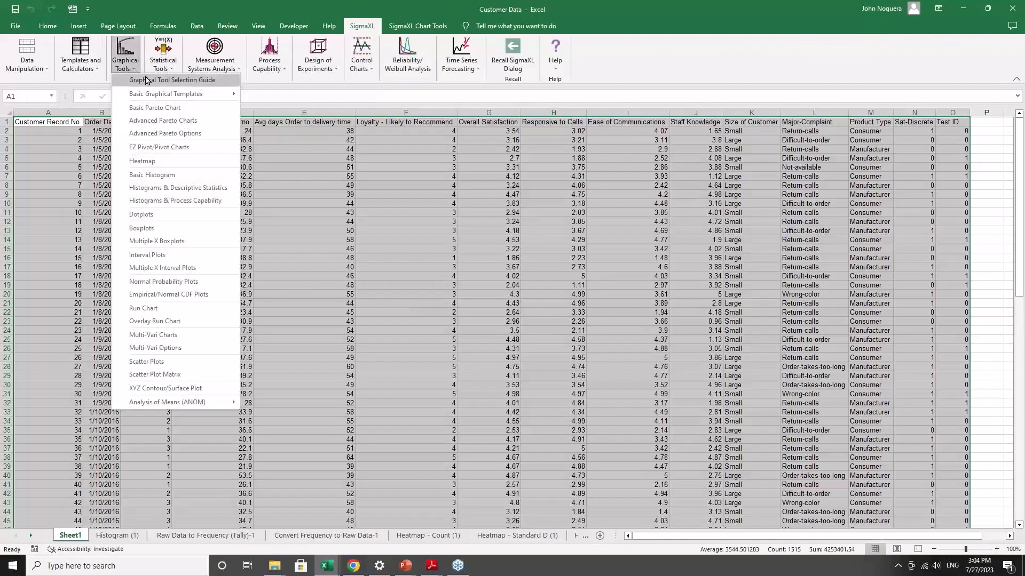
click(147, 80)
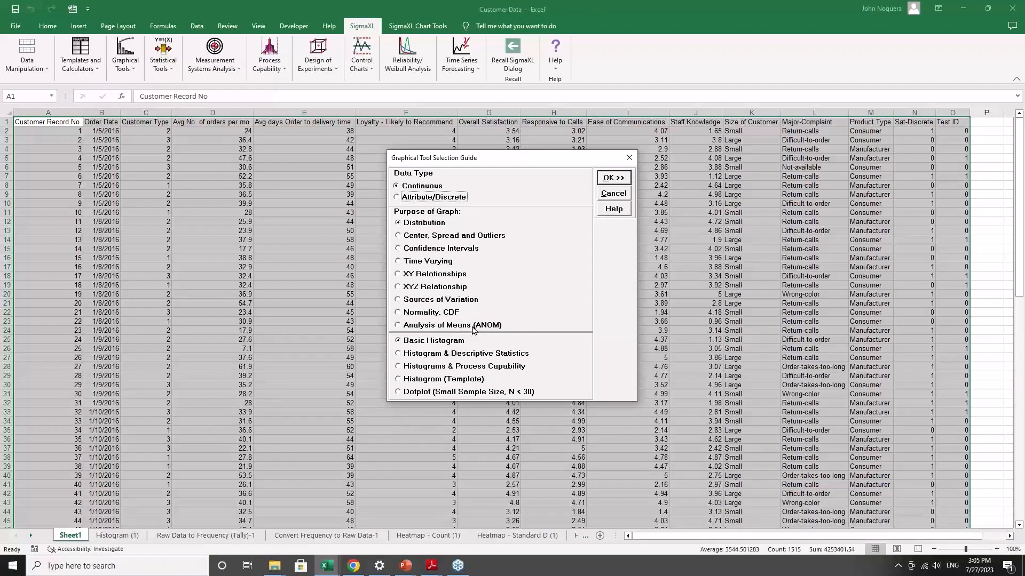
click(451, 326)
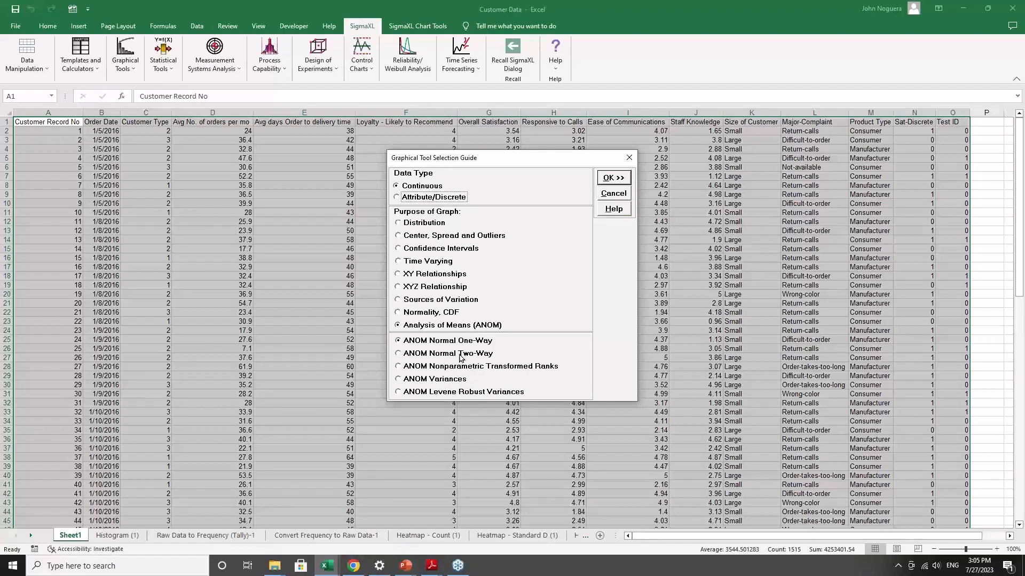
- Create a Basic Pareto Chart for Attribute/Discrete data with the Prioritize purpose and Major-Complaint as the Pareto category (X)
click(429, 197)
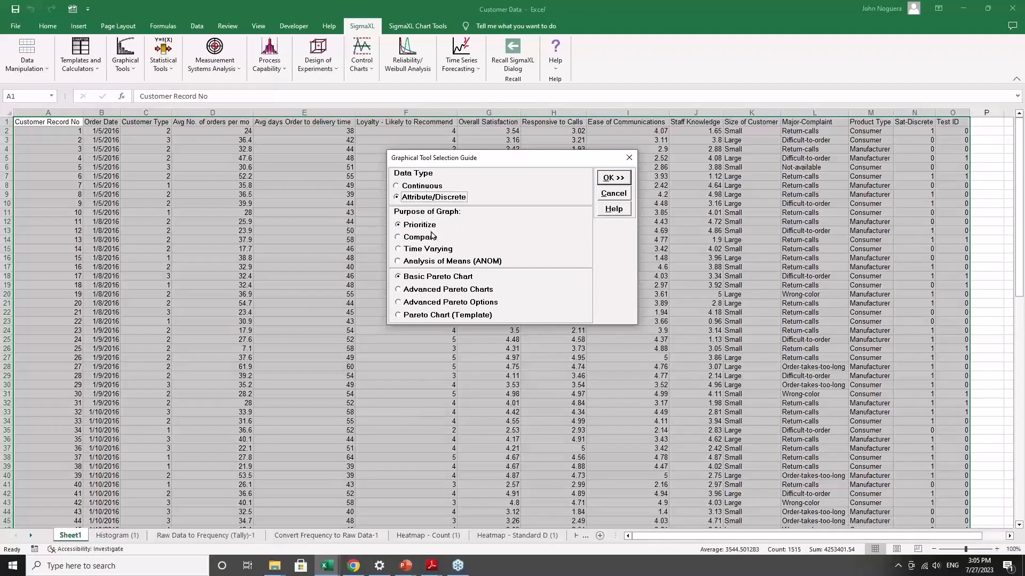
click(621, 183)
click(548, 326)
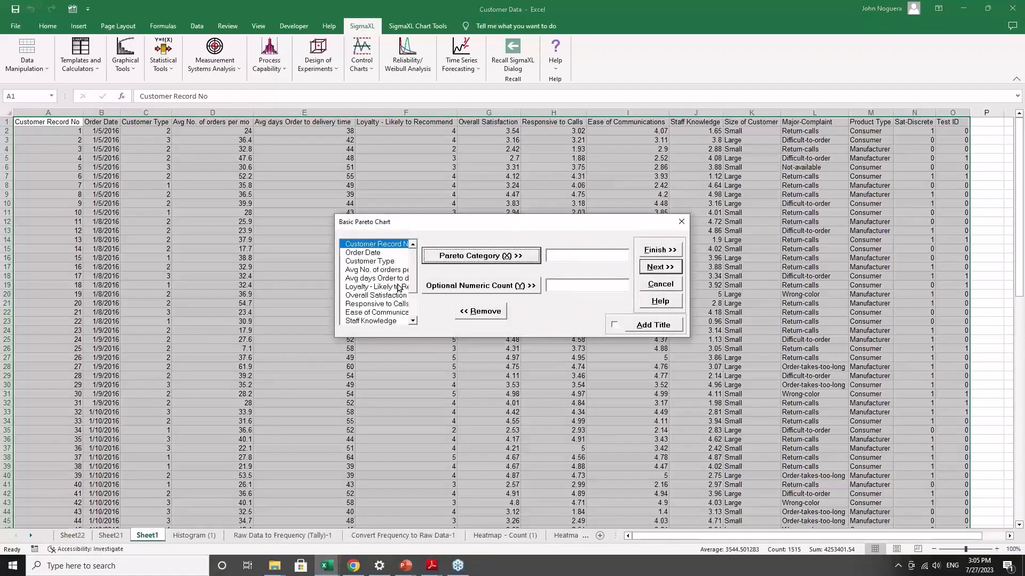
click(413, 279)
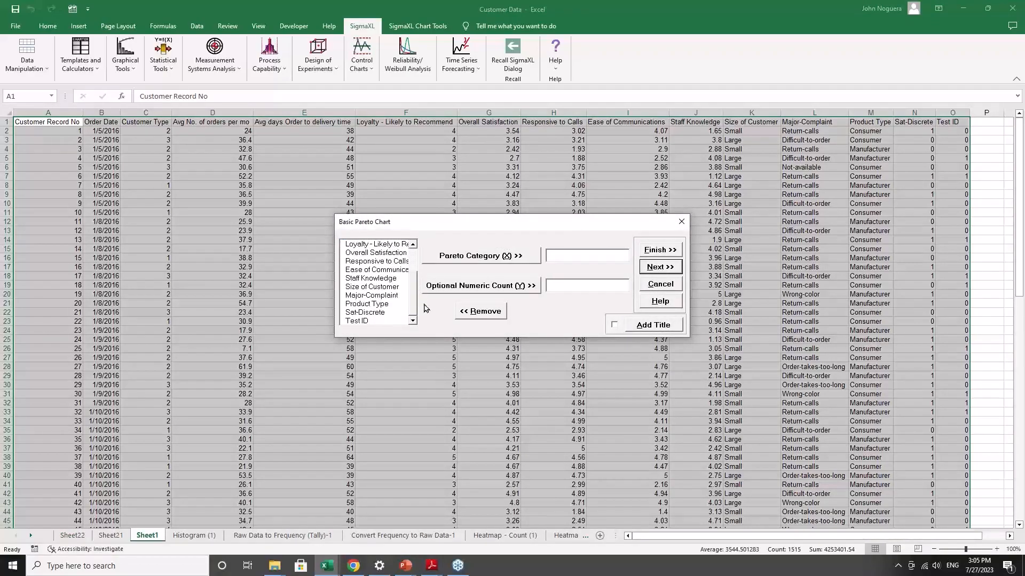
click(366, 297)
click(468, 260)
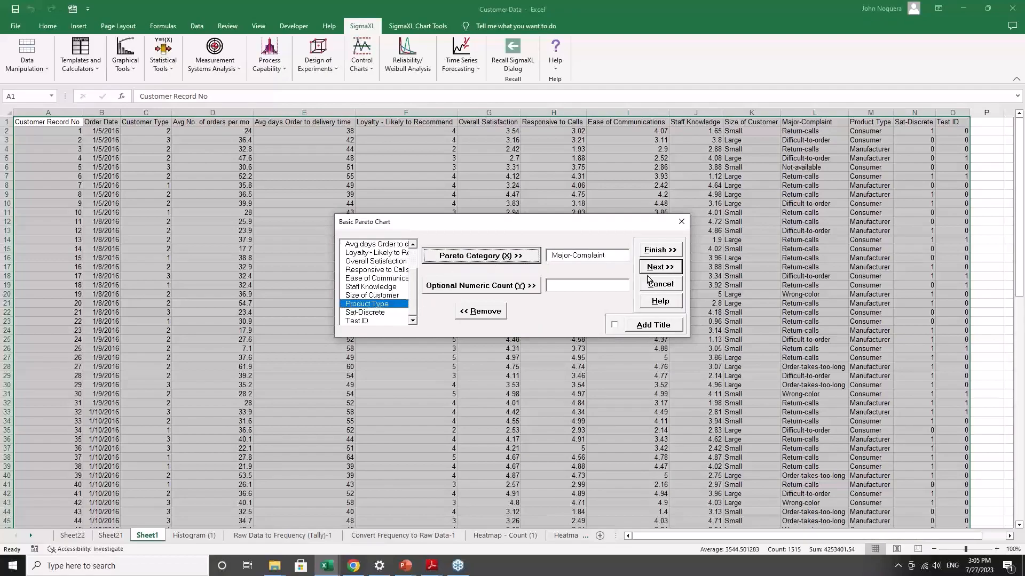
click(659, 251)
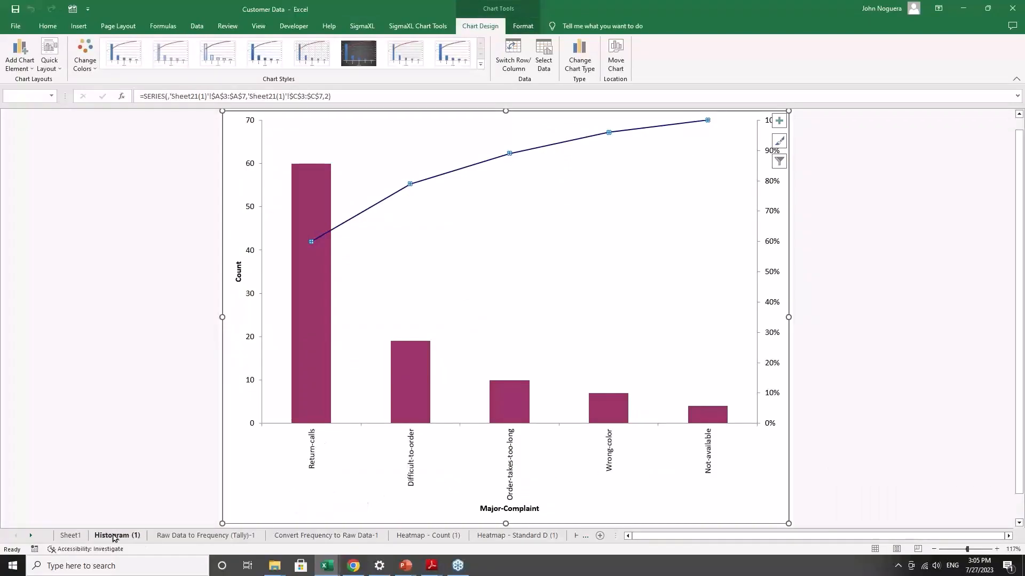
- From Sheet1, review the Graphical Tool Selection Guide's Compare and Analysis of Means (ANOM) options for Attribute/Discrete data, and close the guide
click(70, 536)
key(ctrl+a)
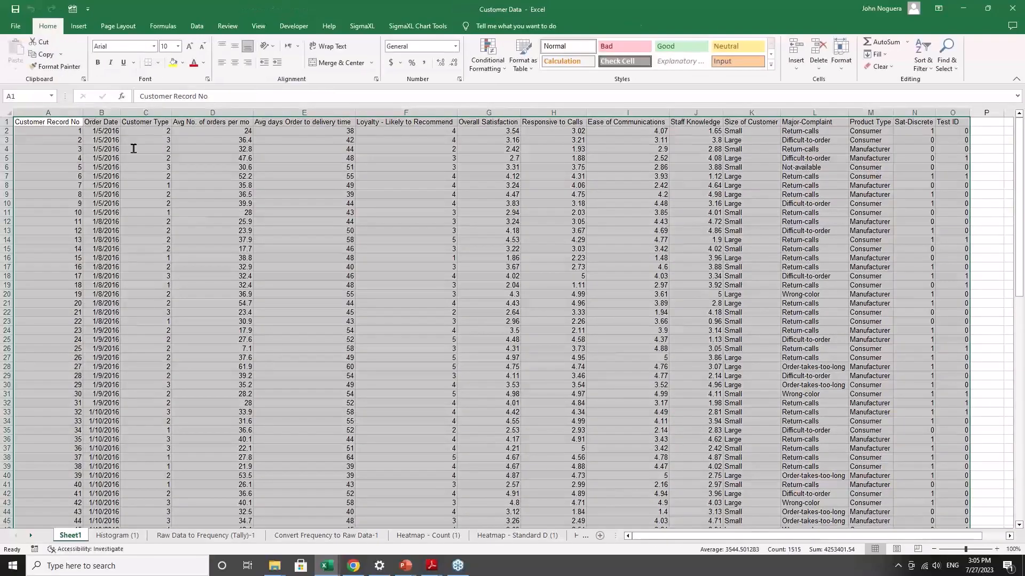
click(361, 26)
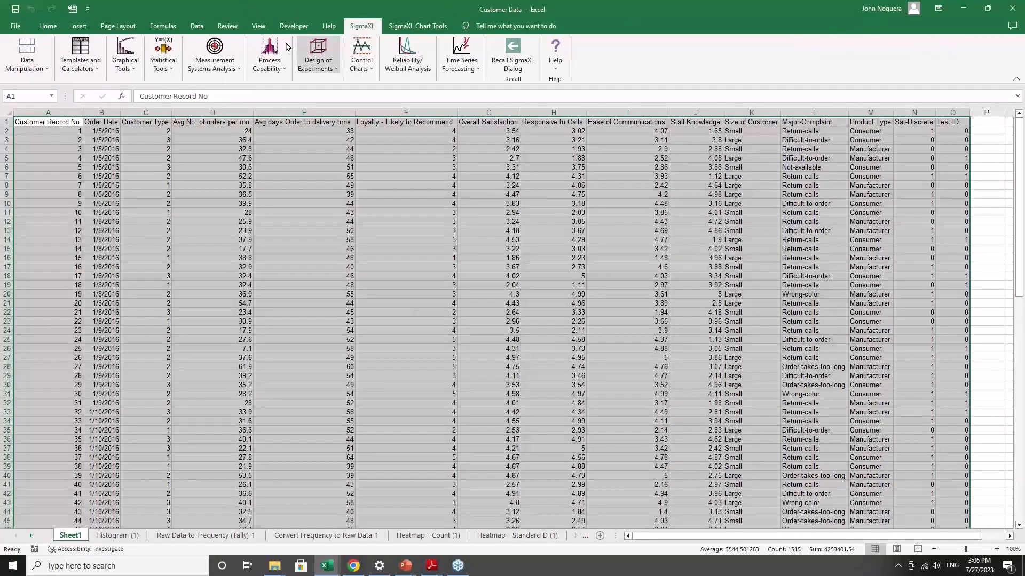
click(126, 56)
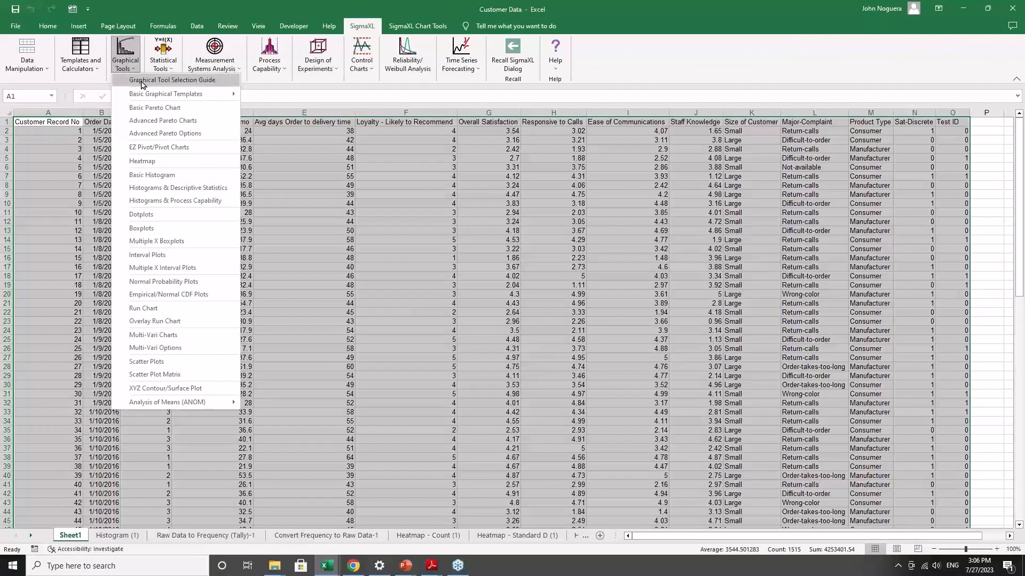
click(143, 80)
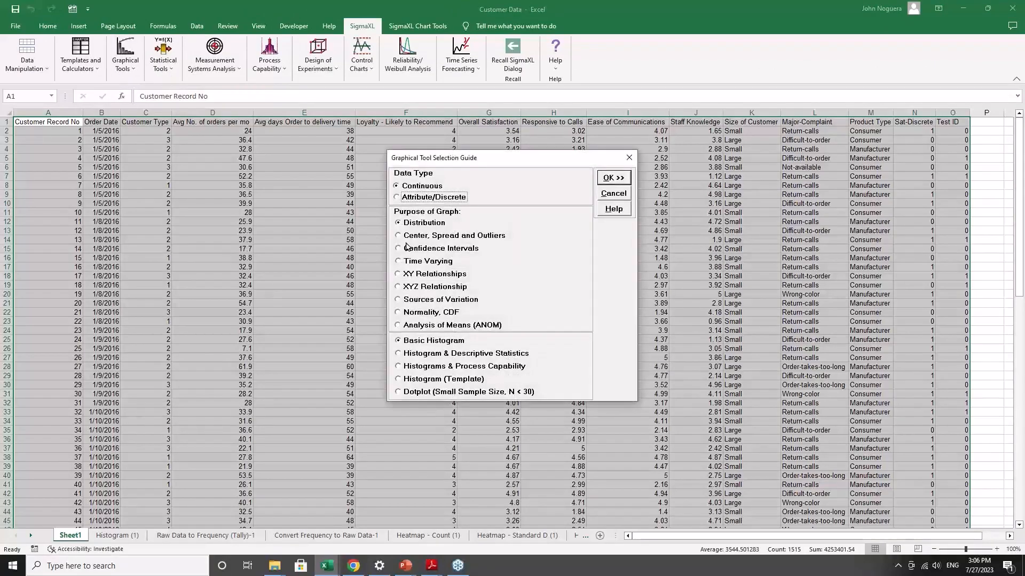
click(411, 198)
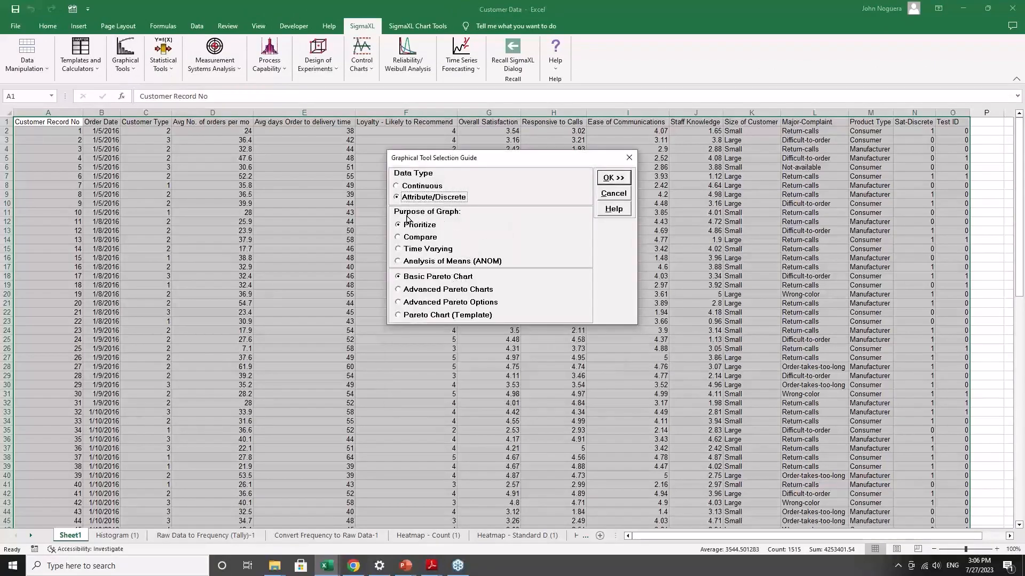
click(418, 237)
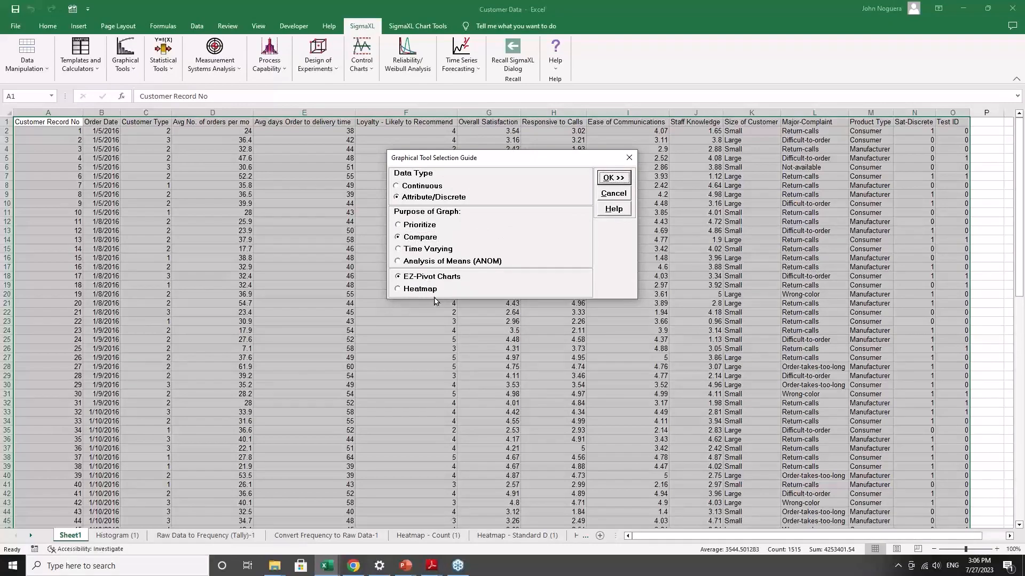
click(447, 262)
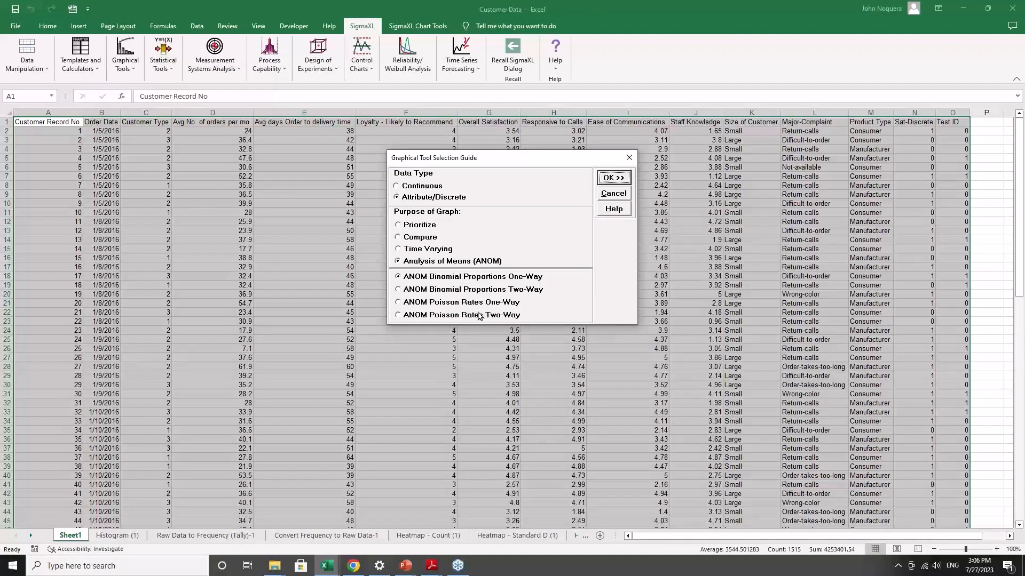
click(397, 186)
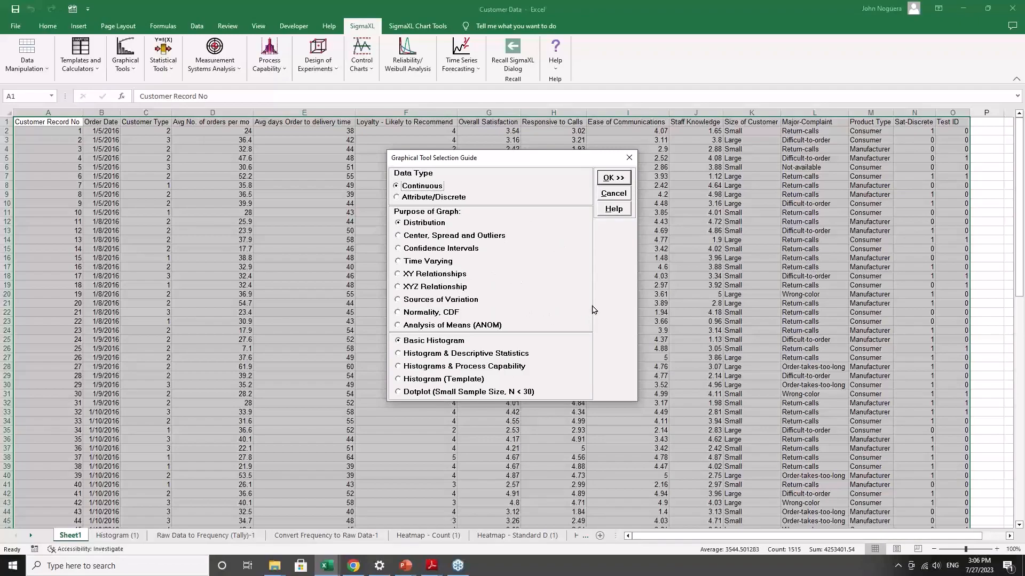
click(609, 195)
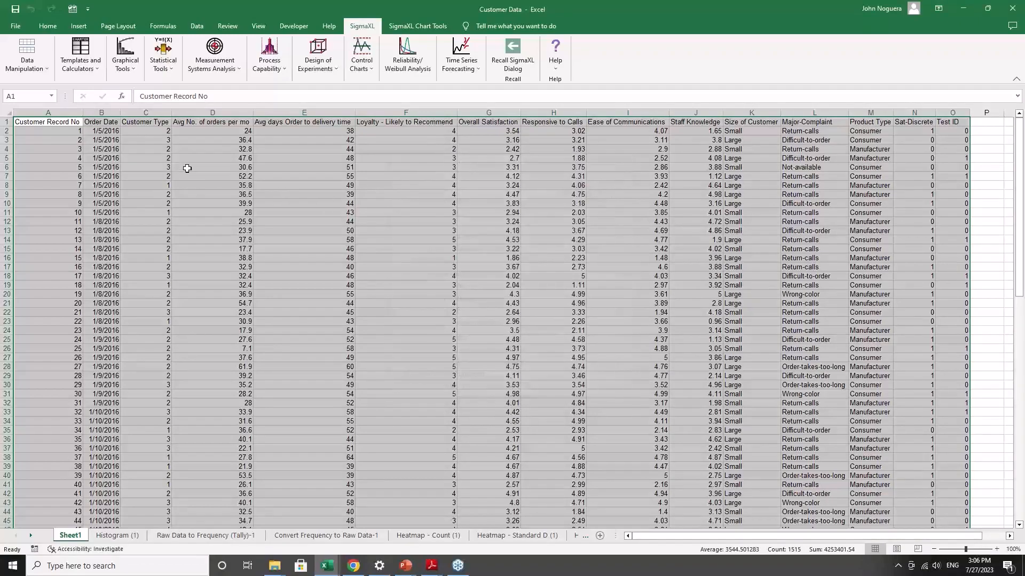
key(alt+Tab)
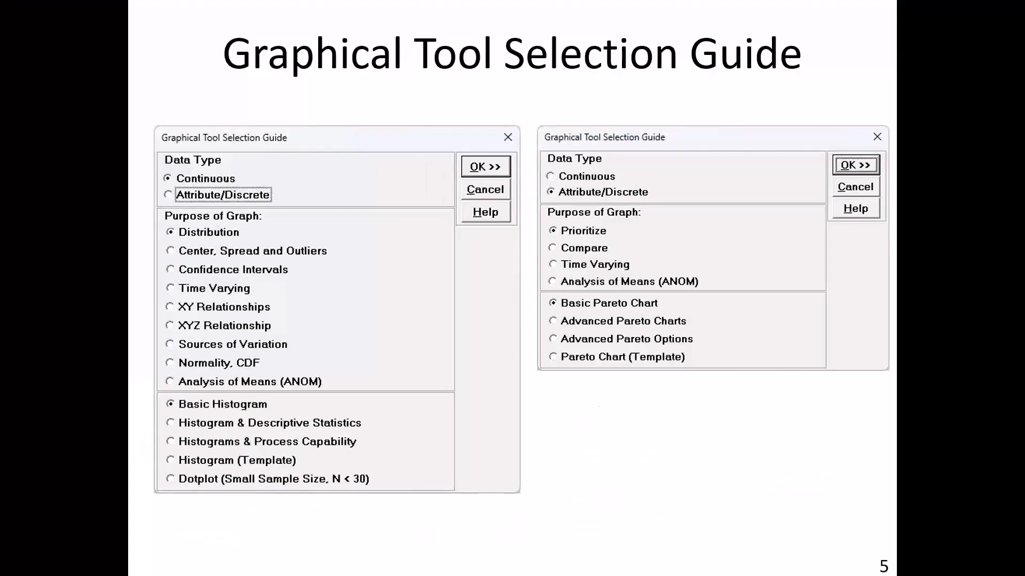
key(Right)
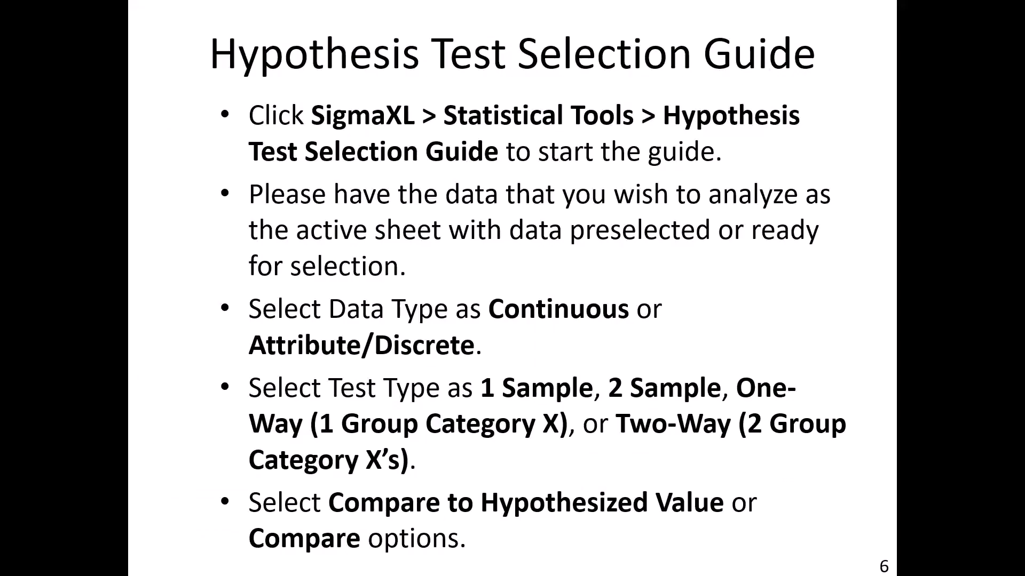
key(Right)
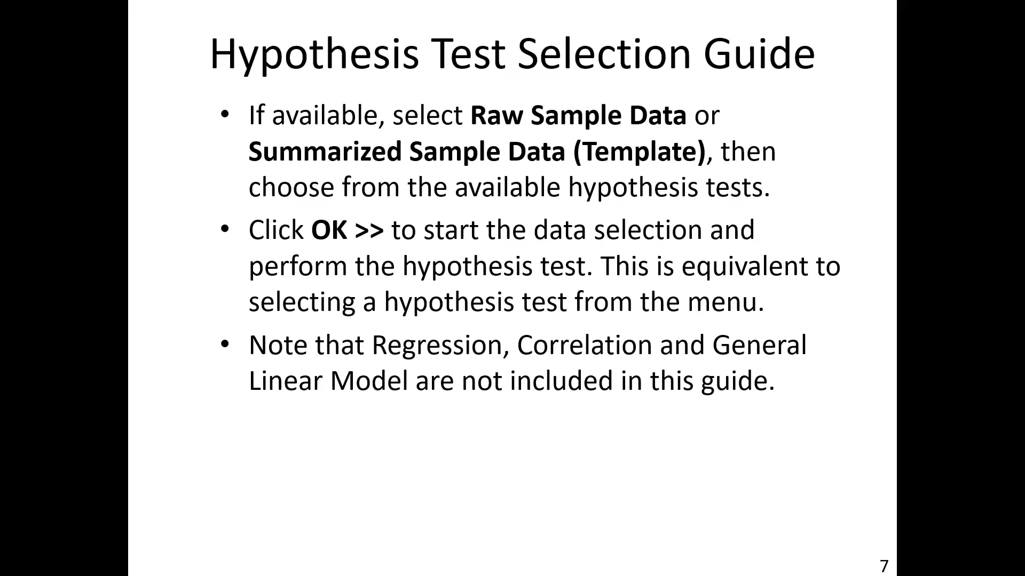
key(Right)
key(alt+Tab)
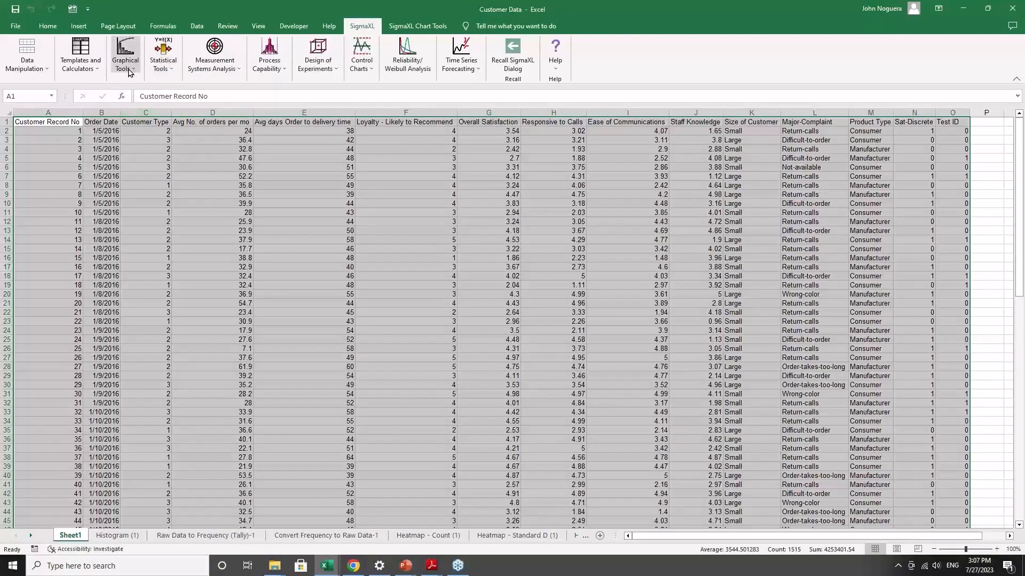
- Look up the help options on which statistical tool to use, and open the Hypothesis Test Selection Guide
click(155, 67)
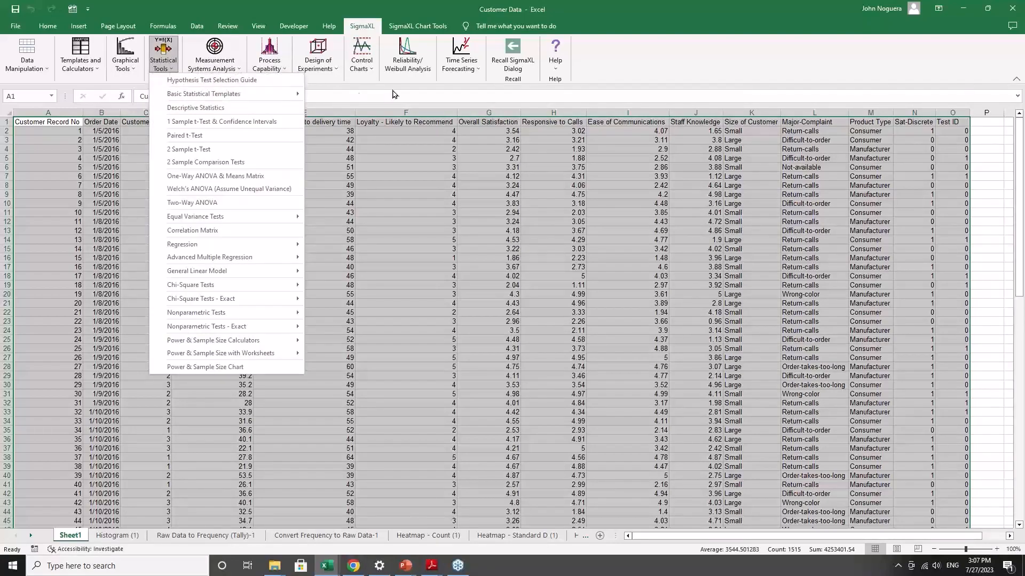
click(553, 69)
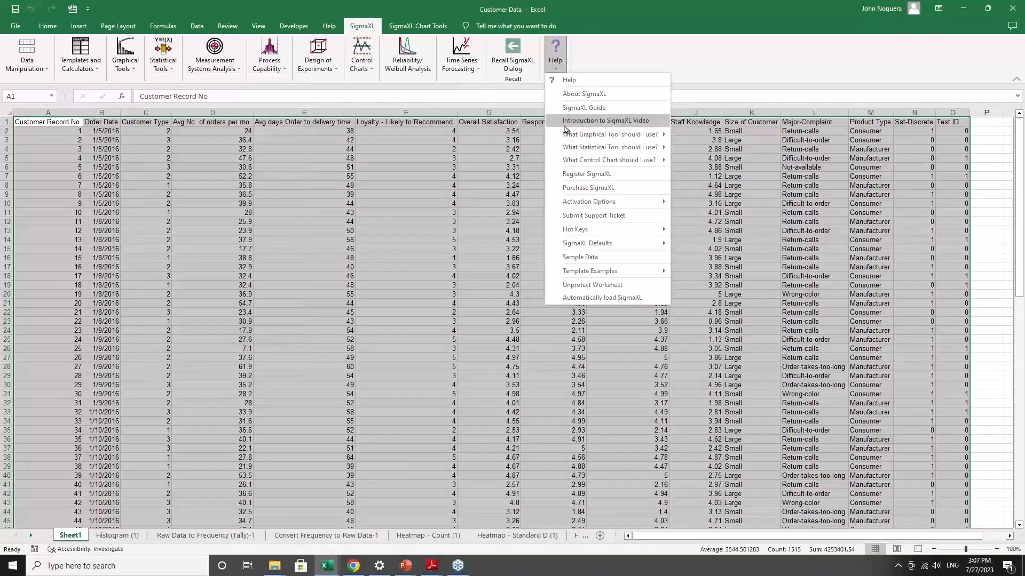
mouse_move(568, 151)
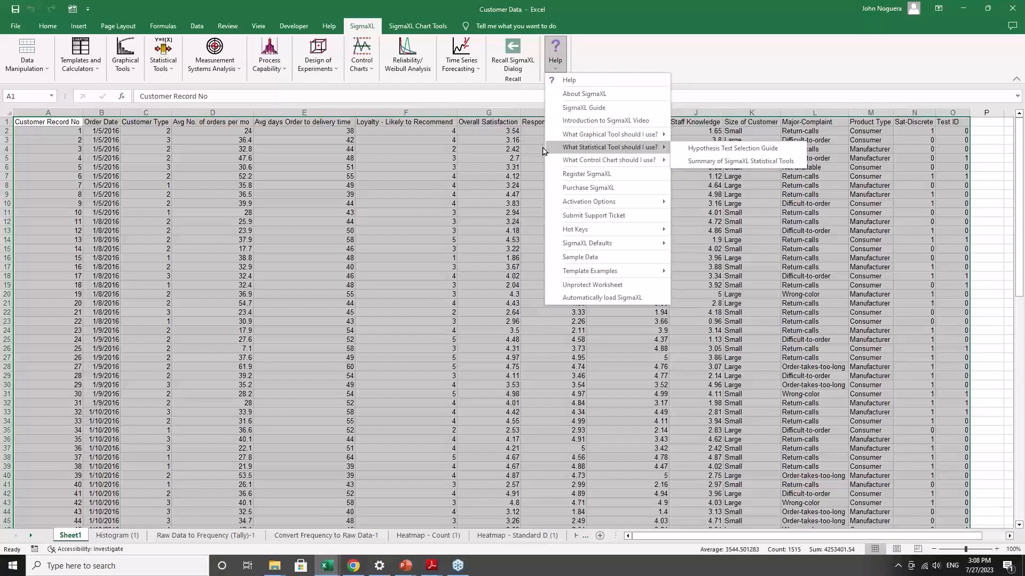
click(157, 68)
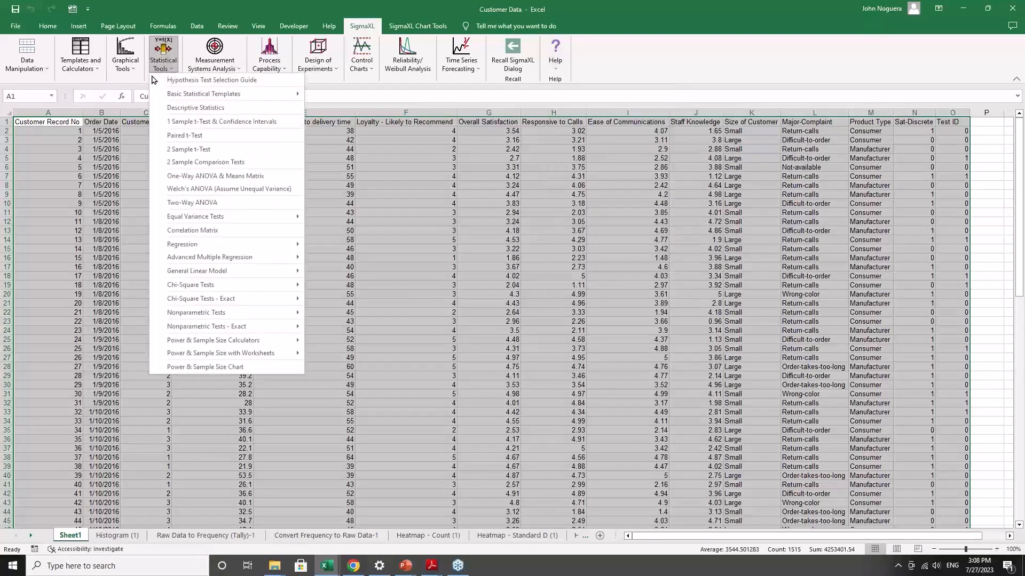
click(155, 81)
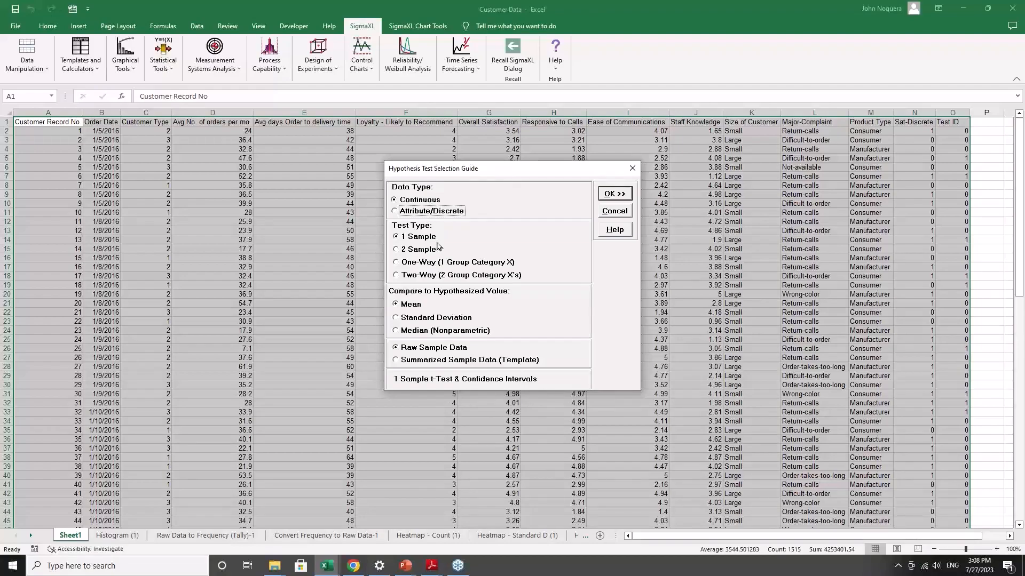
- Review the guide's Attribute/Discrete options and the Continuous 1 Sample options for summarized data and Median (Nonparametric)
click(436, 212)
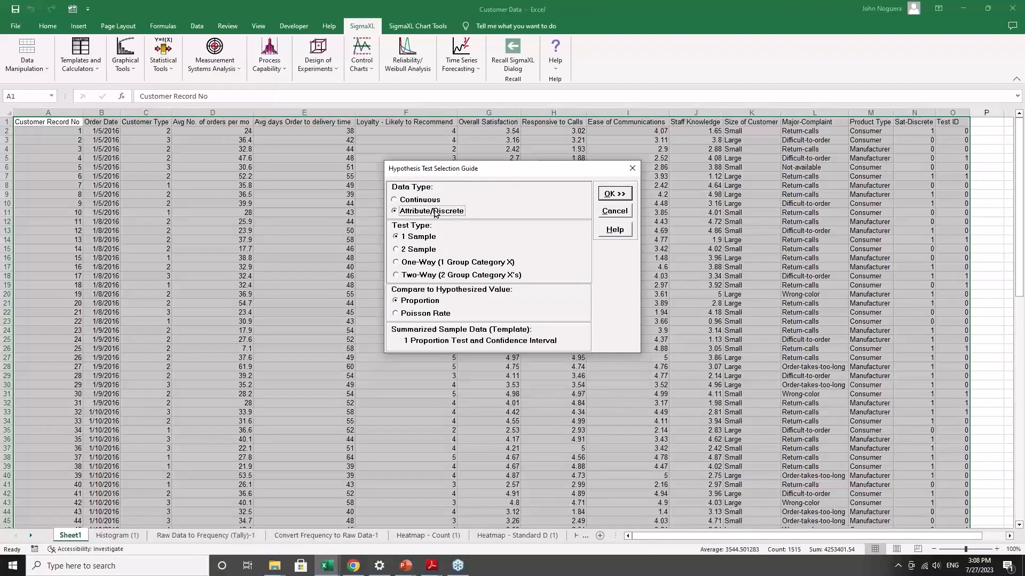
click(435, 203)
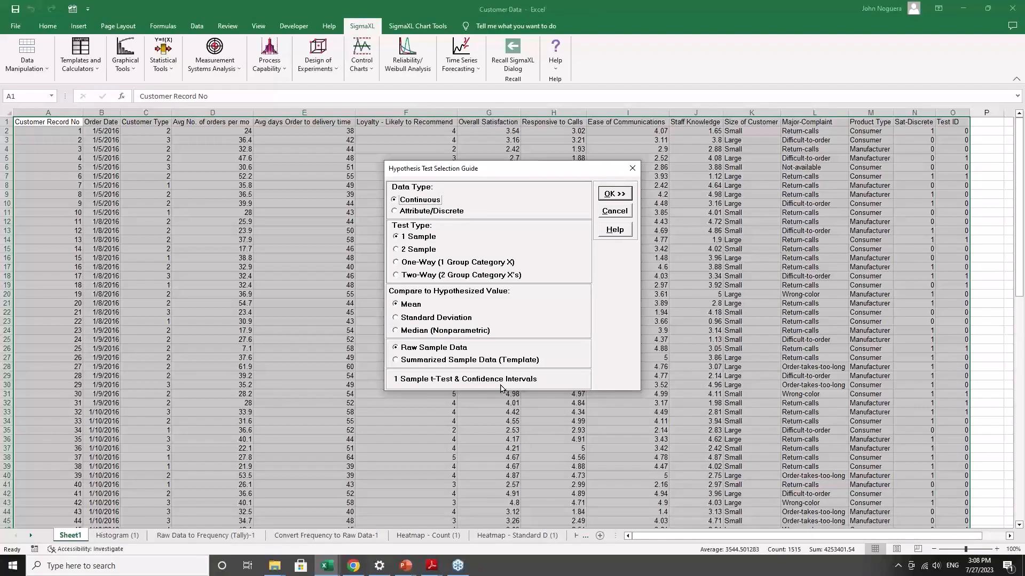
click(425, 360)
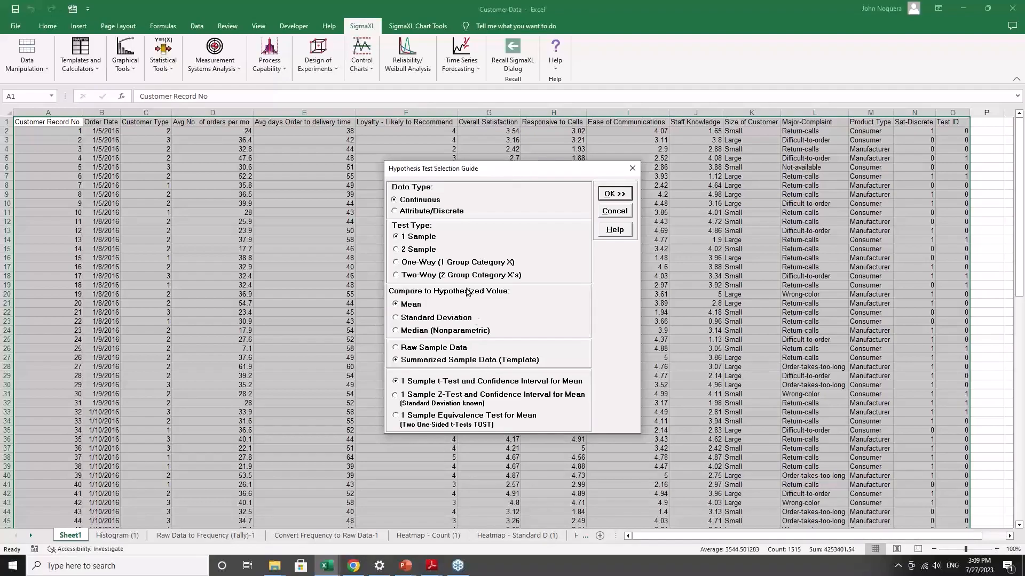
click(425, 330)
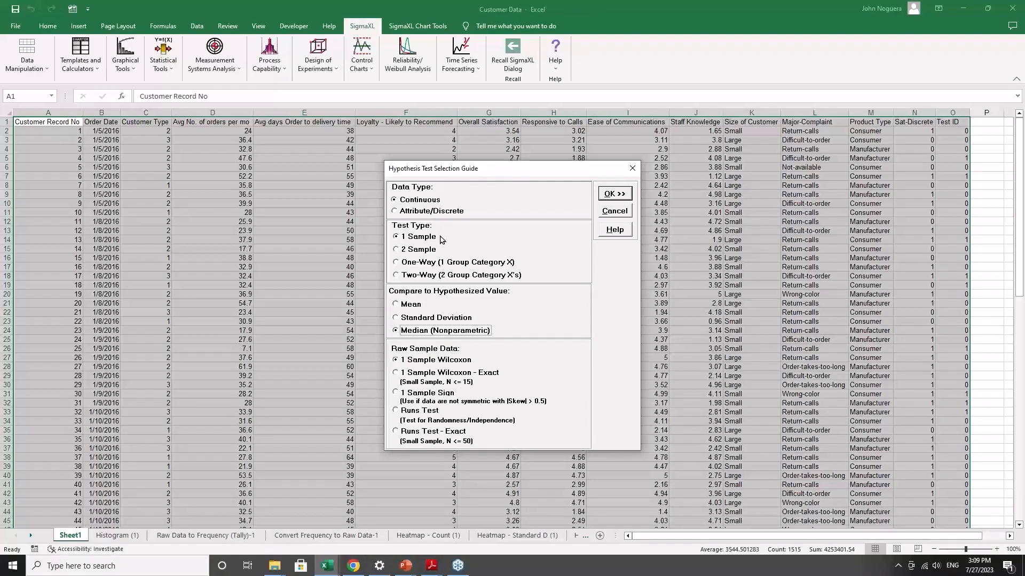
- Choose 2 Sample Comparison Tests in the guide, for continuous raw sample data with the 2 Sample test type comparing means
click(430, 252)
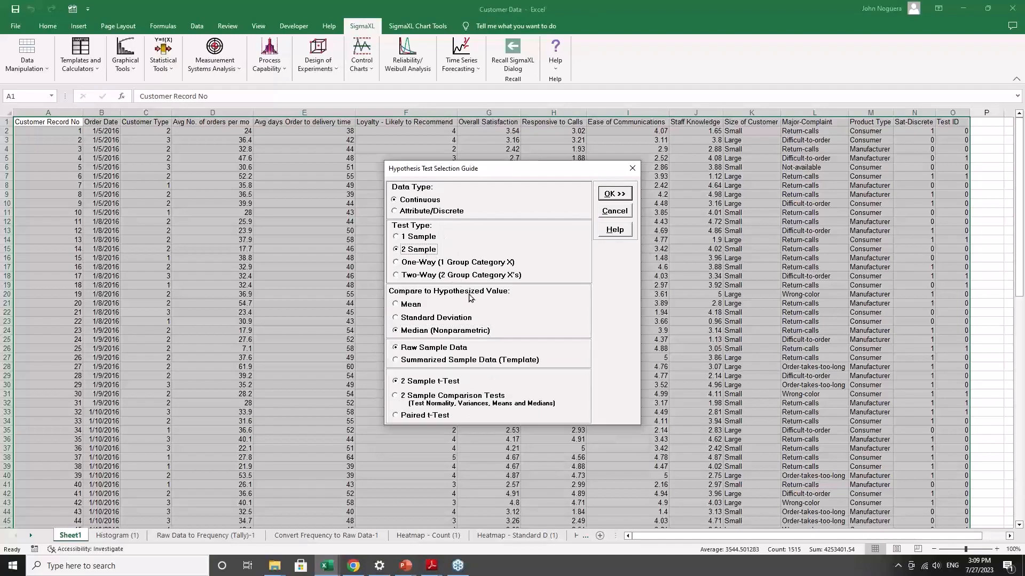
click(410, 304)
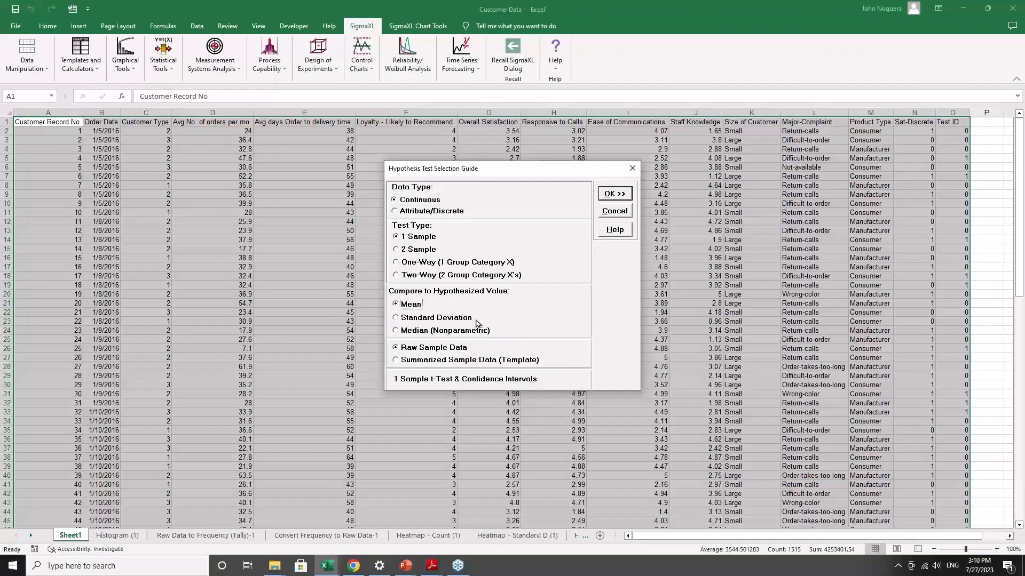
click(424, 249)
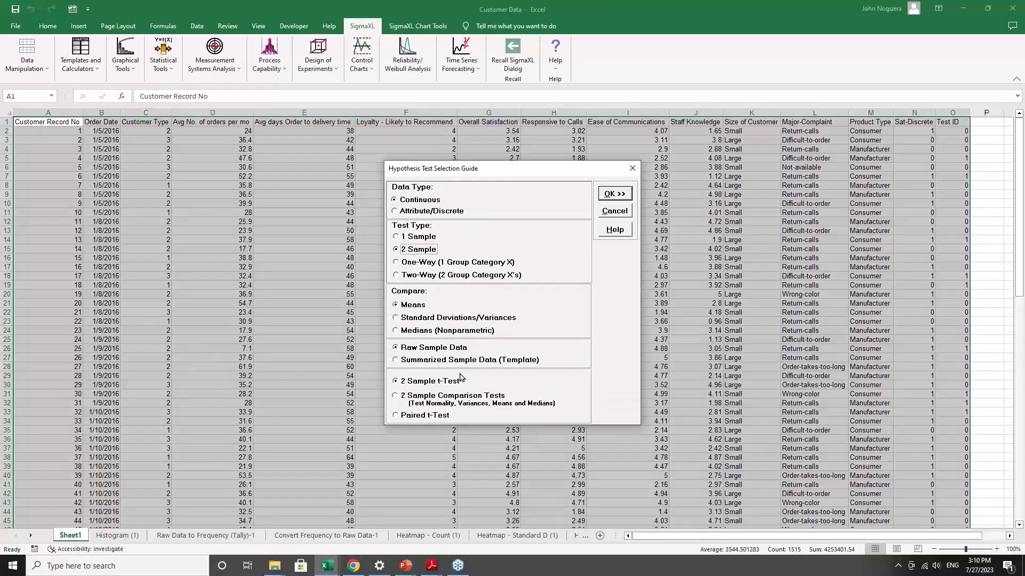
click(474, 400)
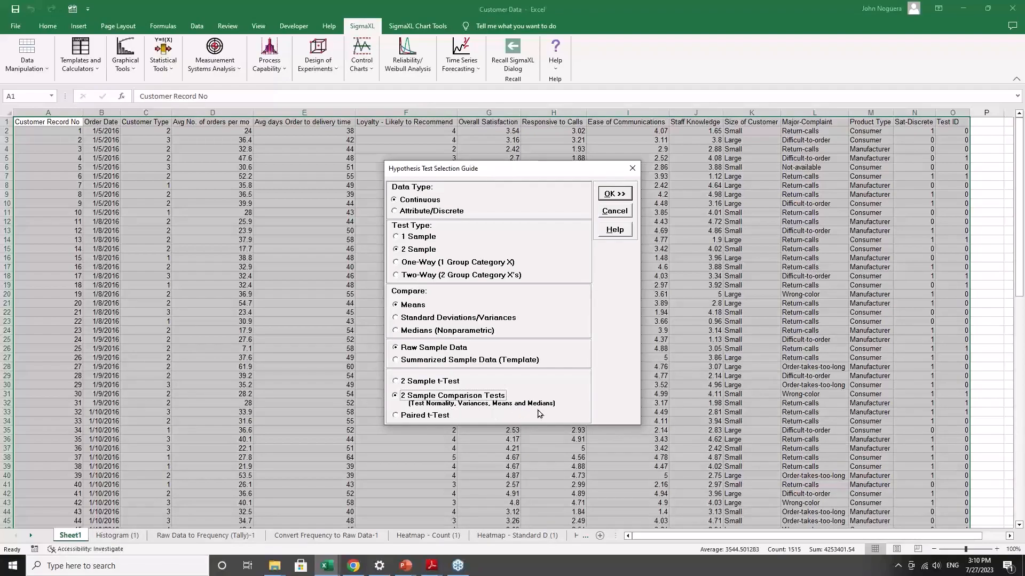
click(615, 194)
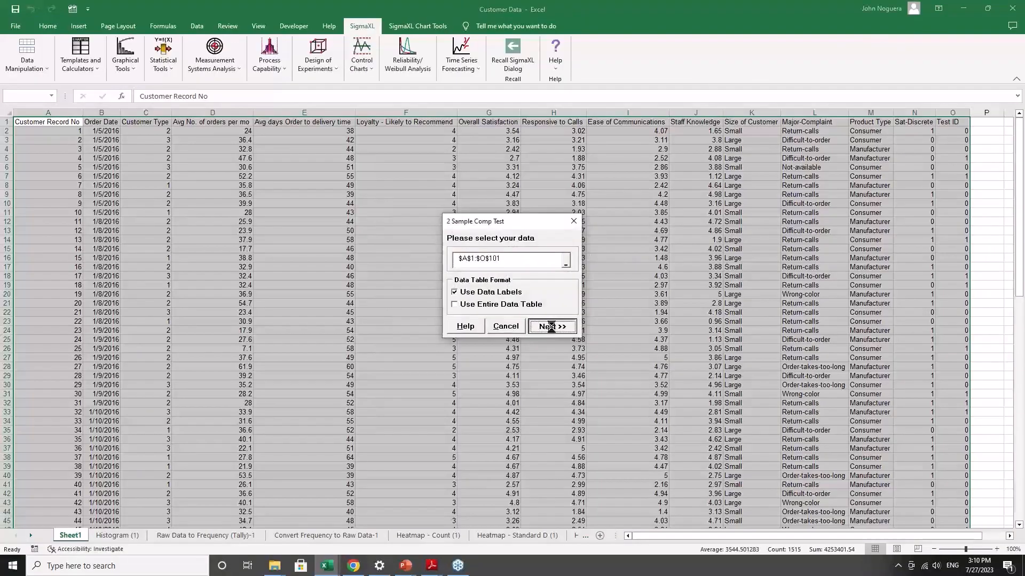
- Set up the comparison on data range A1:O101 in stacked format, with Overall Satisfaction as numeric variable (Y) and Customer Type as group category (X)
click(550, 327)
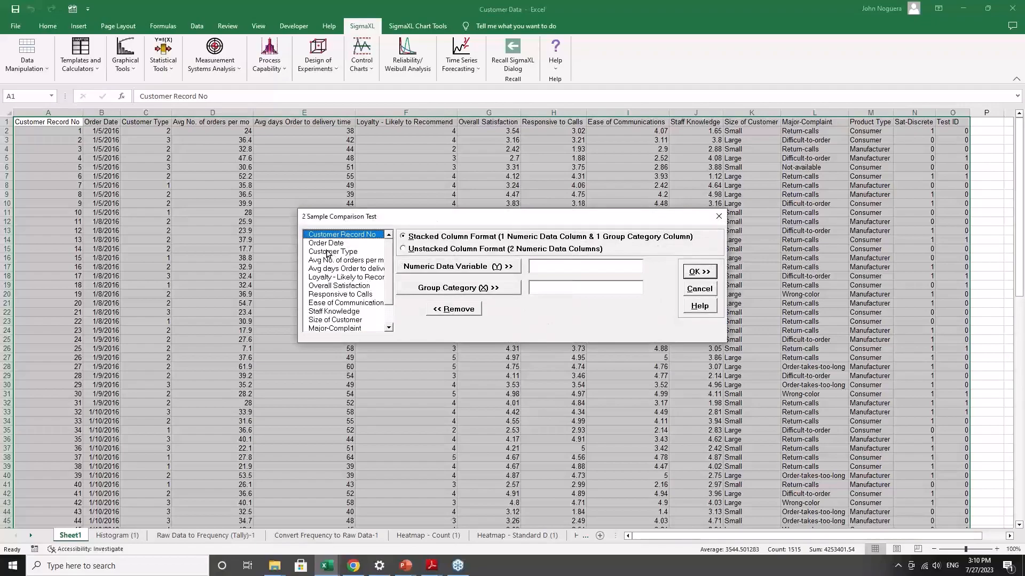
click(335, 287)
click(459, 267)
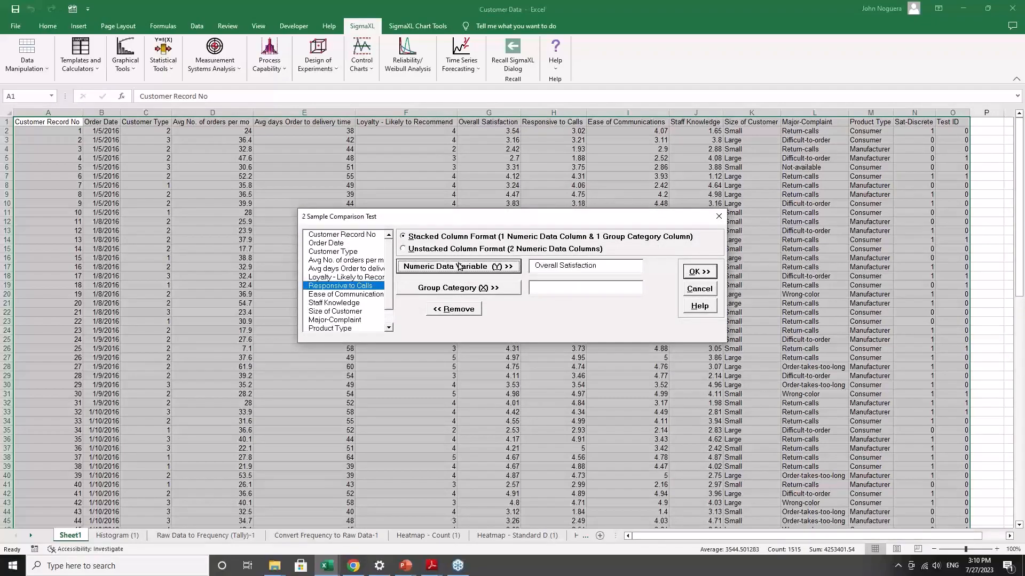
click(347, 252)
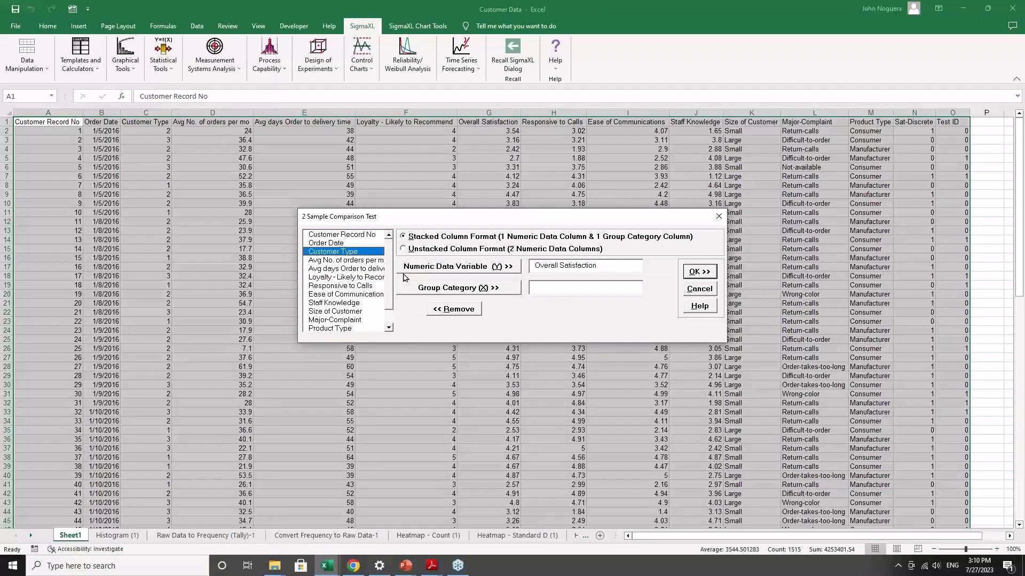
click(470, 290)
click(696, 273)
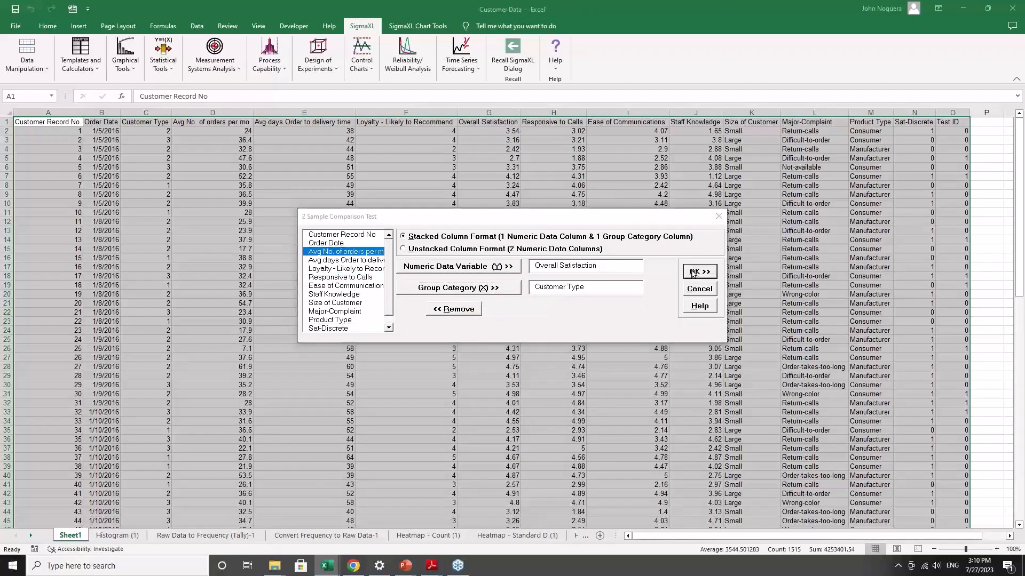
- Select customer types 1 and 2 as the two groups and generate the 2 Sample Comparison Test
click(485, 274)
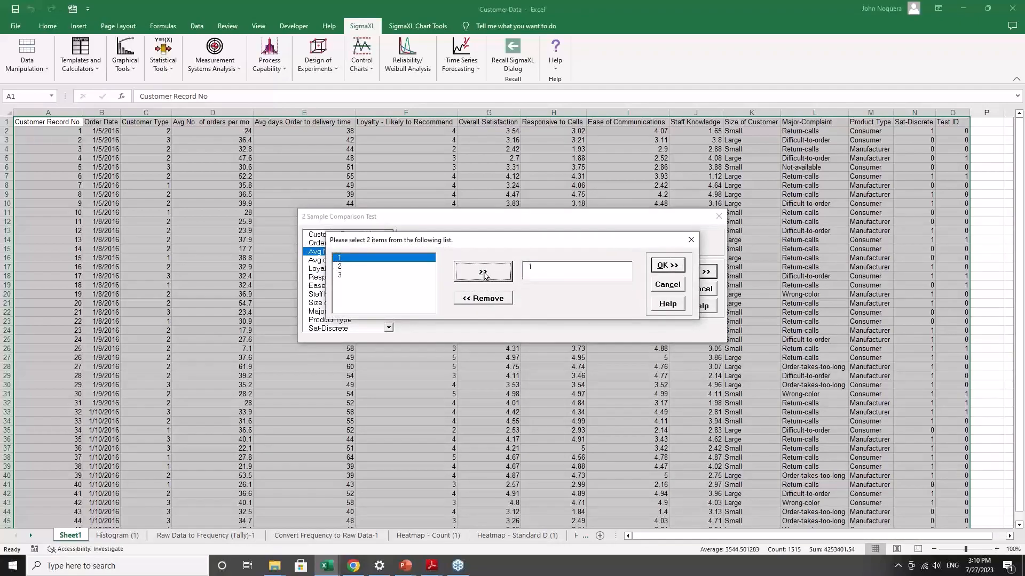
click(484, 274)
click(658, 266)
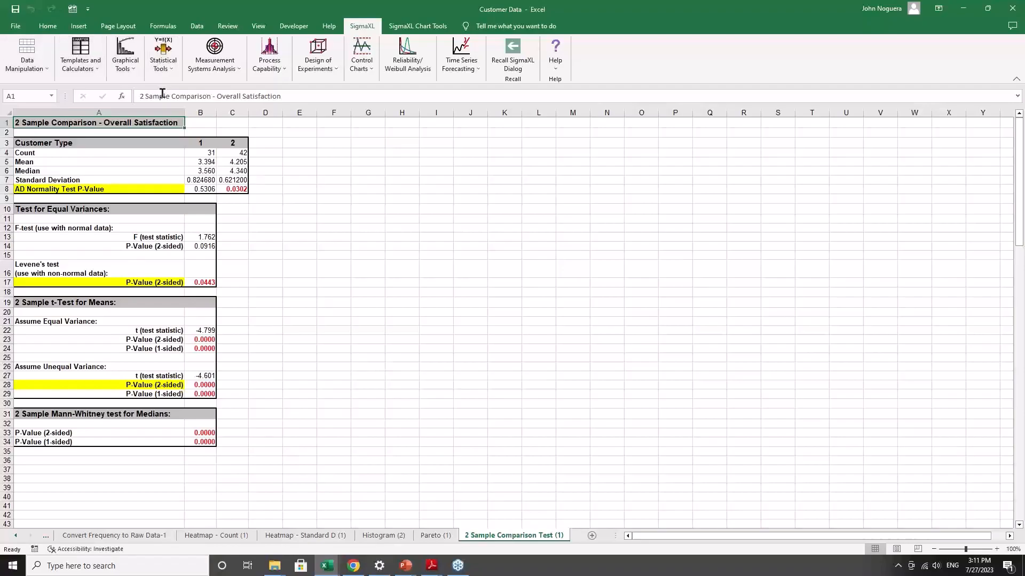
- Return to Sheet1, review the Hypothesis Test Selection Guide's Attribute/Discrete and Continuous data types, and close the guide
click(16, 535)
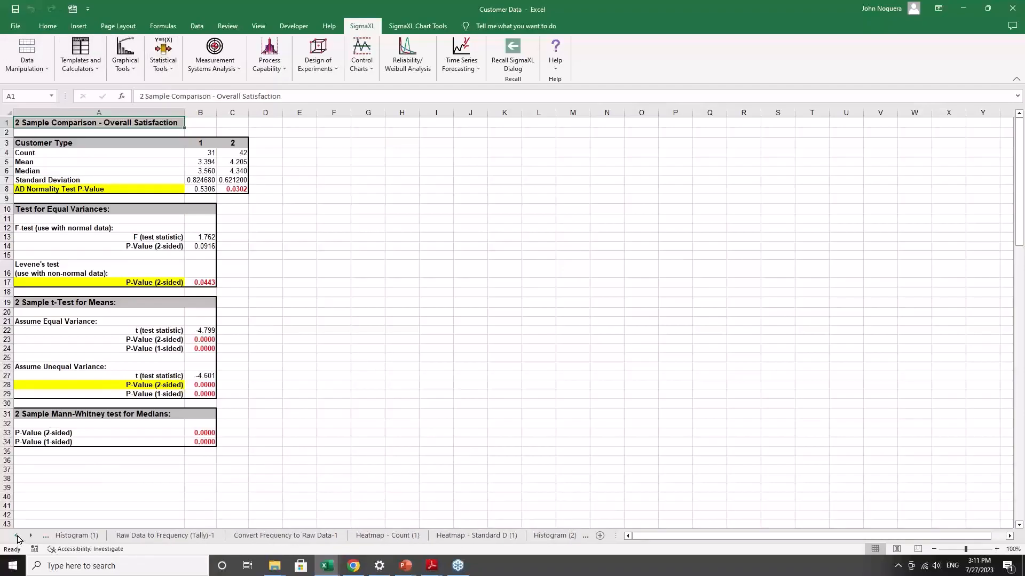
click(58, 534)
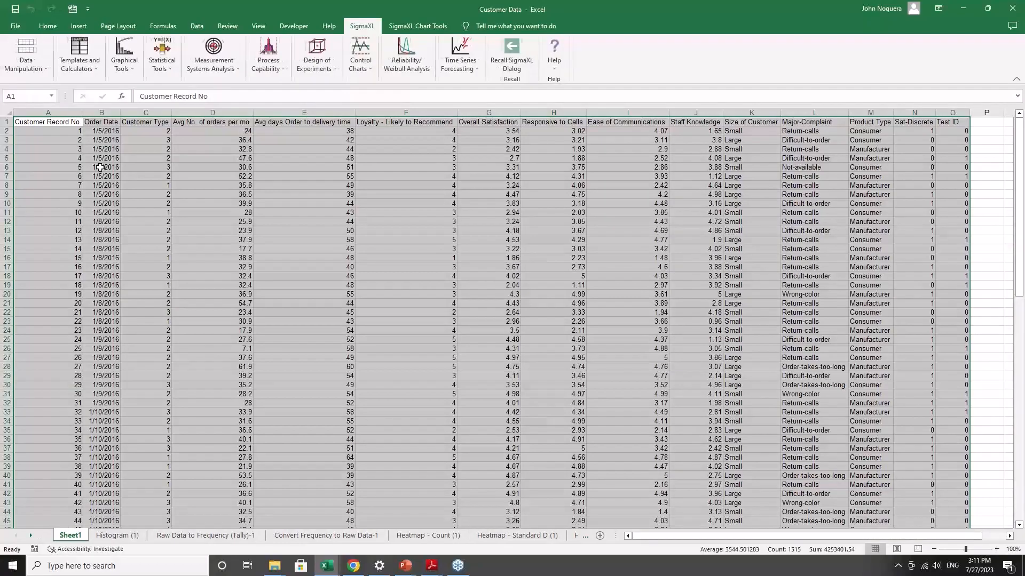
click(161, 67)
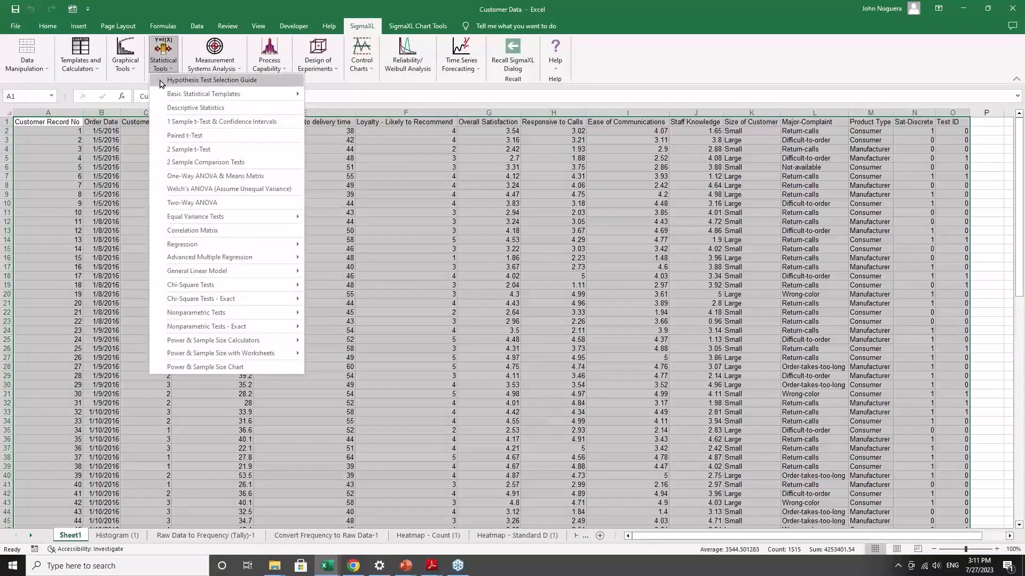
click(212, 80)
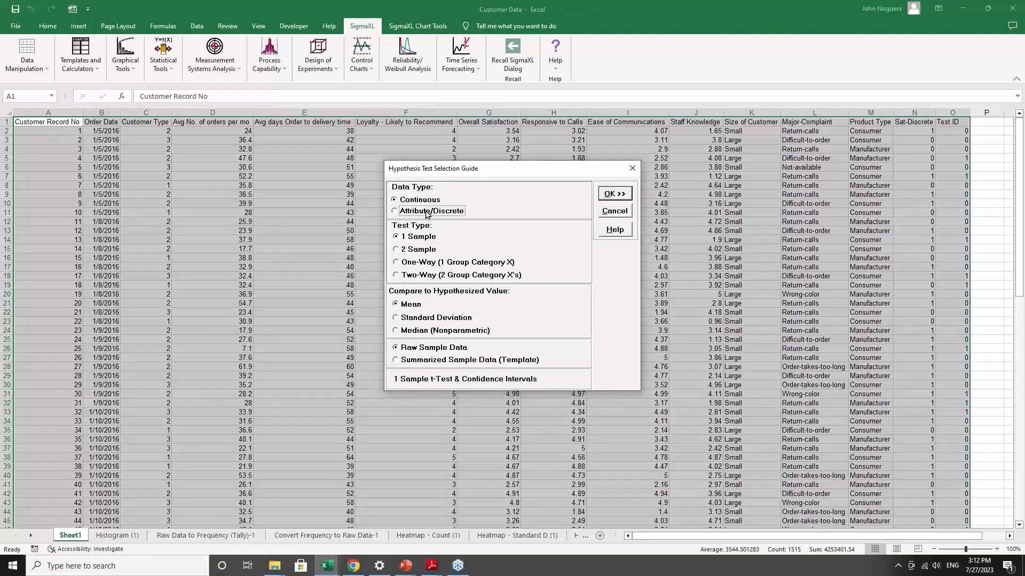
click(425, 212)
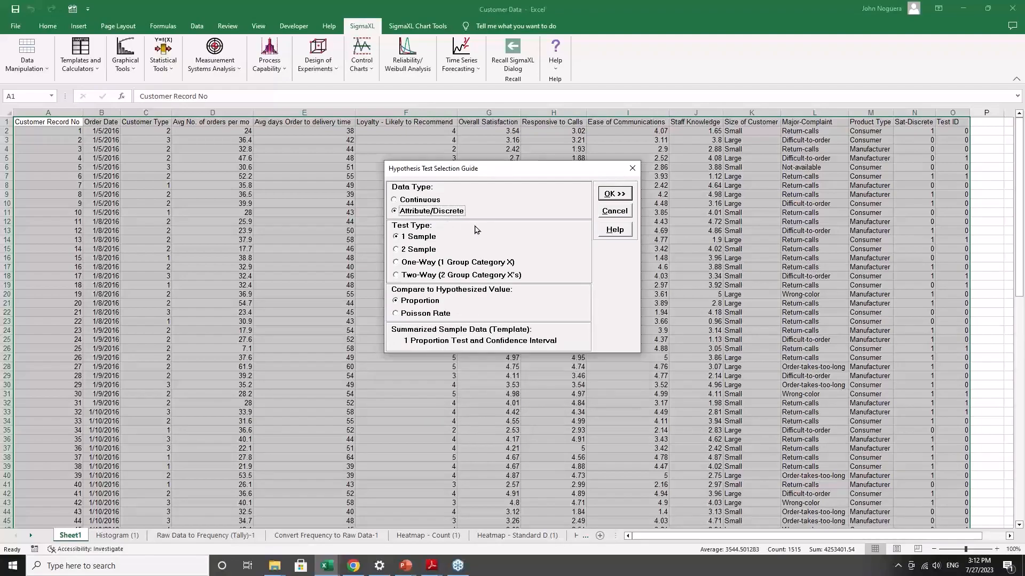
click(425, 202)
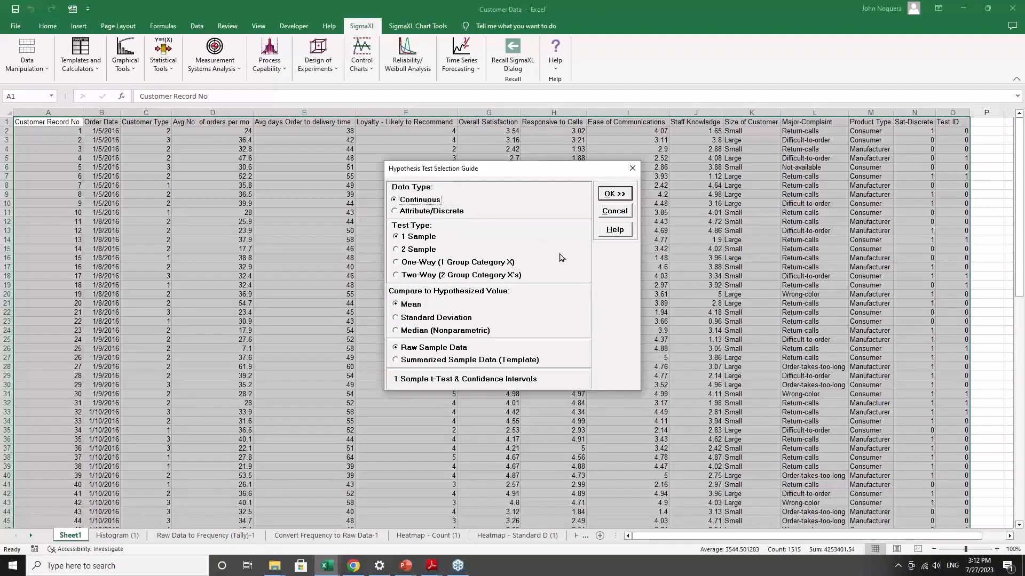
click(608, 213)
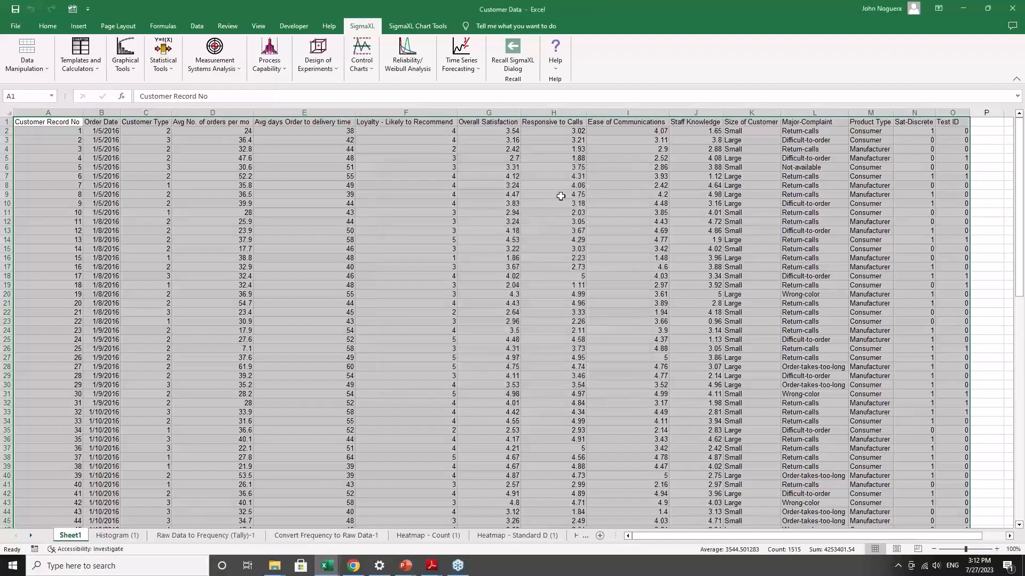
- Review the Control Chart Selection Guide's Rare Events, Time Weighted and Trend options for continuous individuals data, and close the guide
click(362, 67)
click(373, 80)
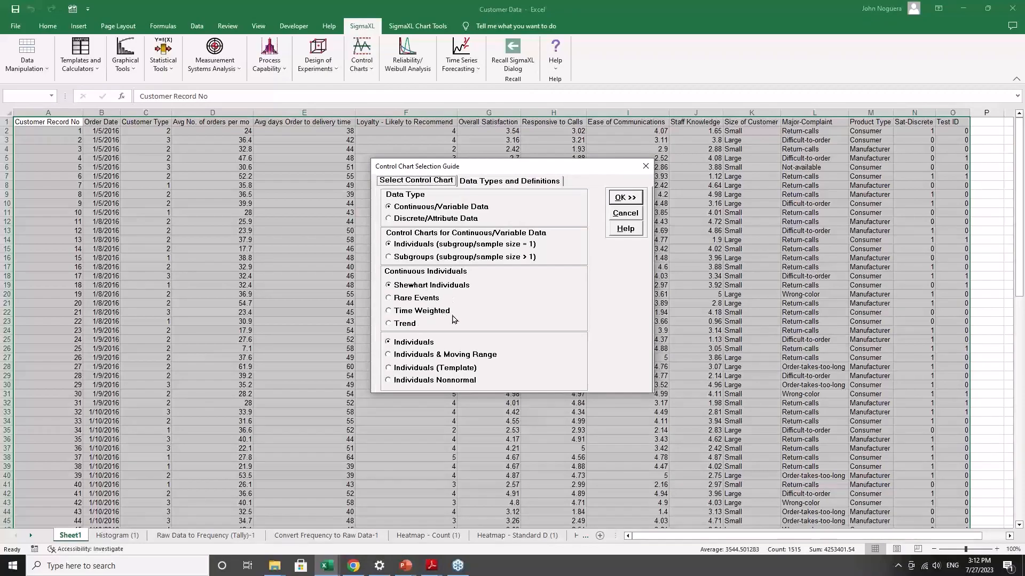
click(422, 300)
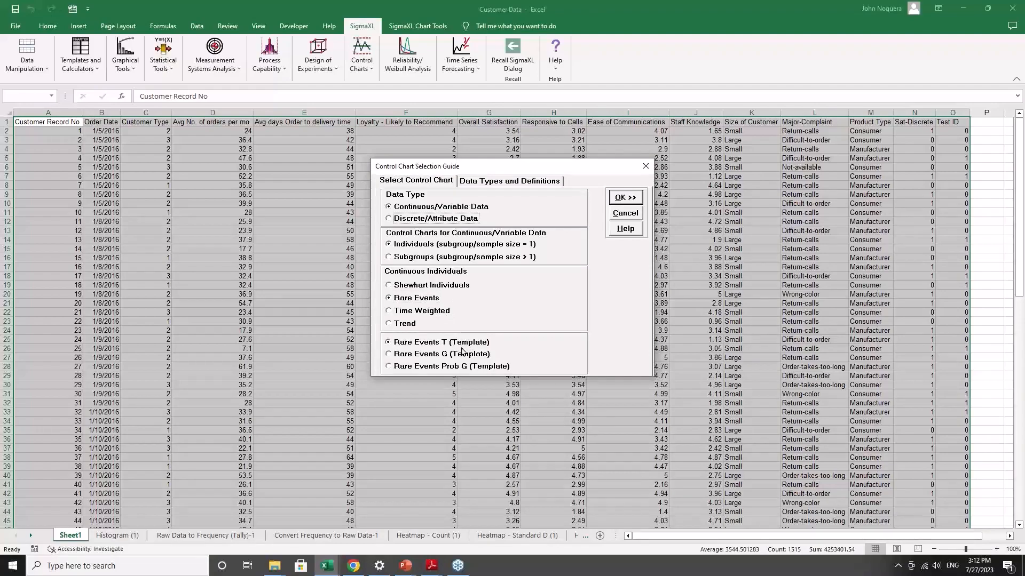
click(421, 311)
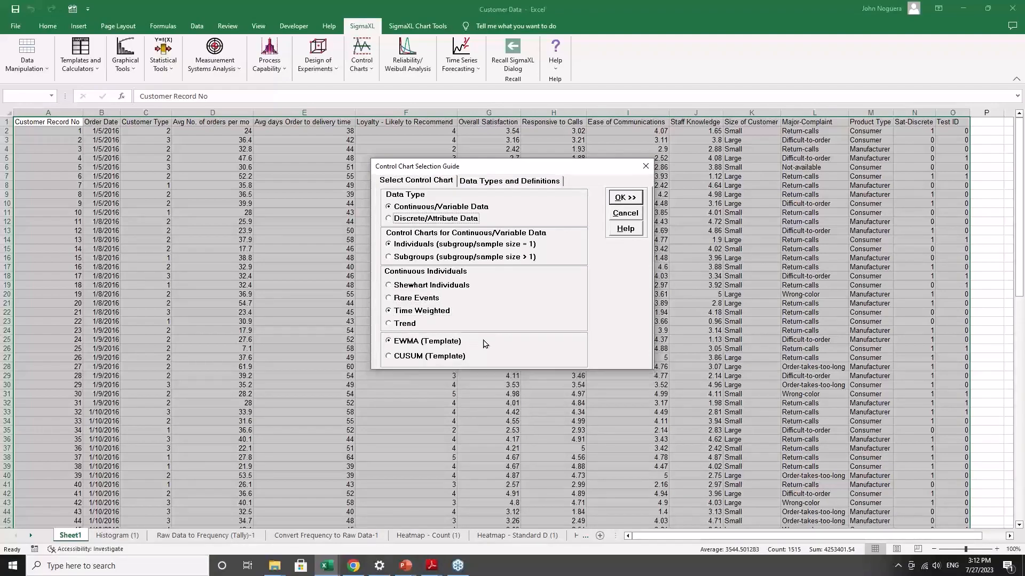
click(411, 324)
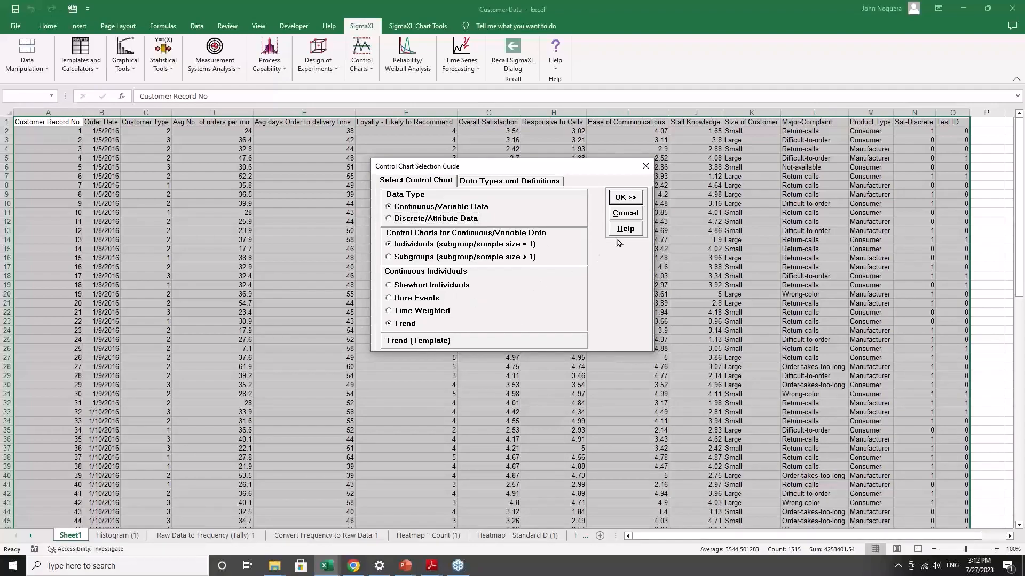
click(625, 213)
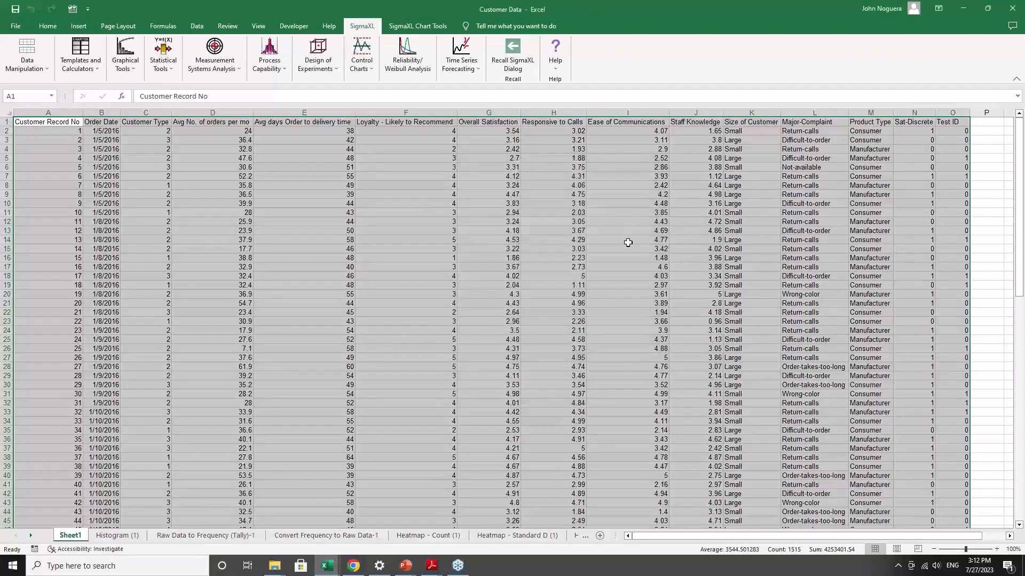
- Switch to the PowerPoint slide show and advance to the "Convert Raw Data to Frequency (Tally)" slide
key(alt+Tab)
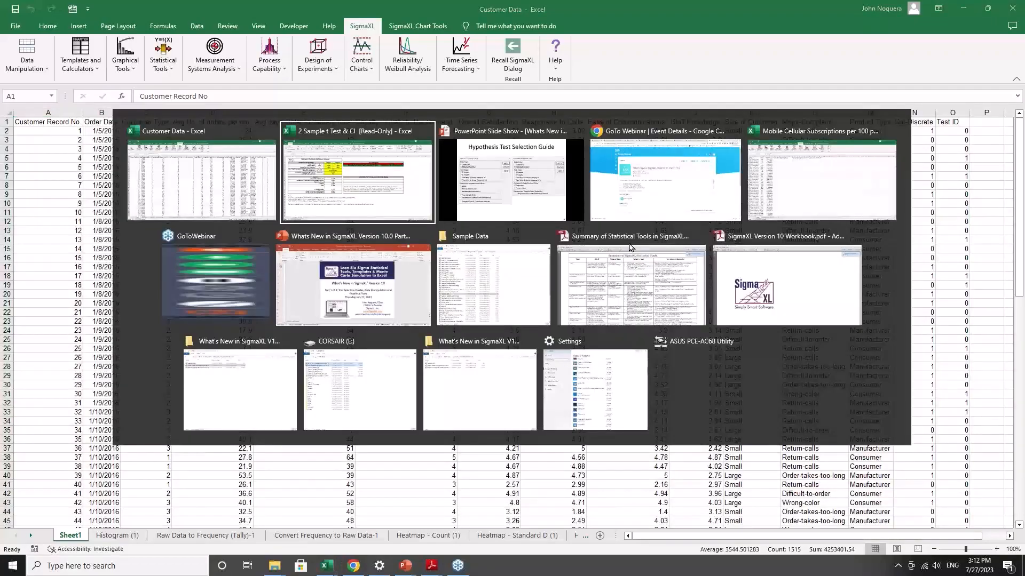
key(alt+Tab)
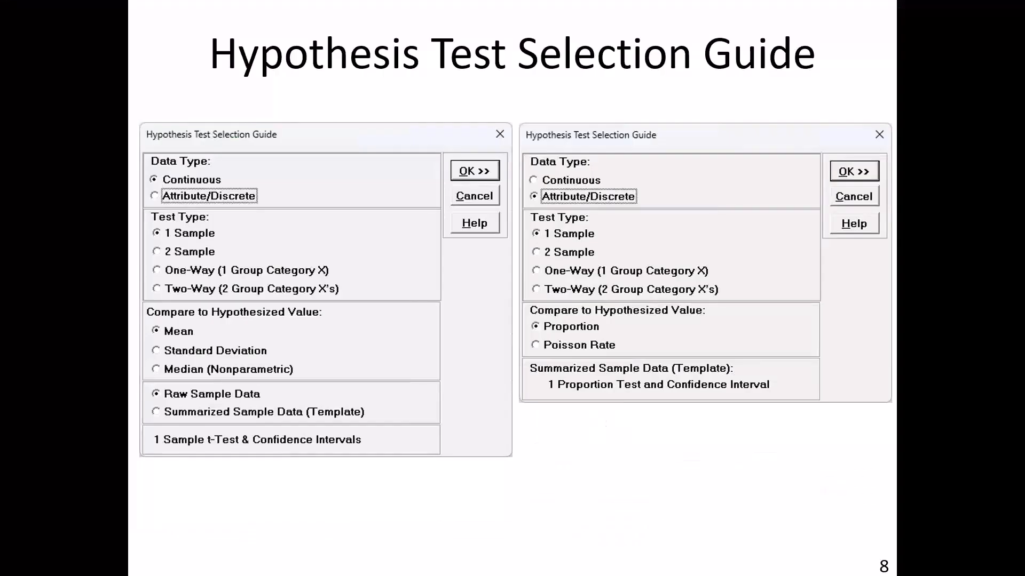
key(Right)
key(Right)
key(Right)
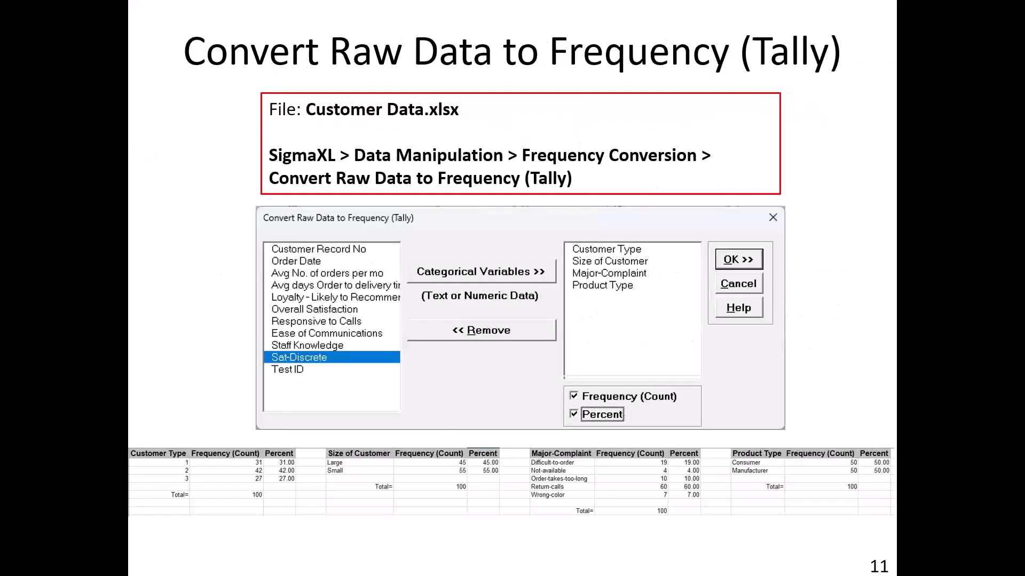
- Go back through the slide show to the bulleted overview slide of "Convert Raw Data to Frequency (Tally)"
key(Left)
key(Left)
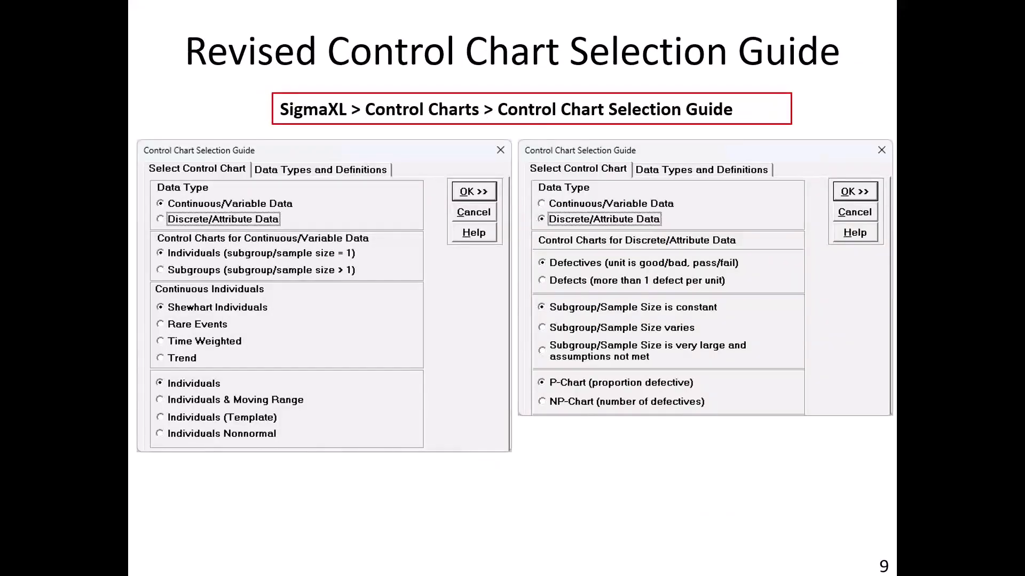
key(Right)
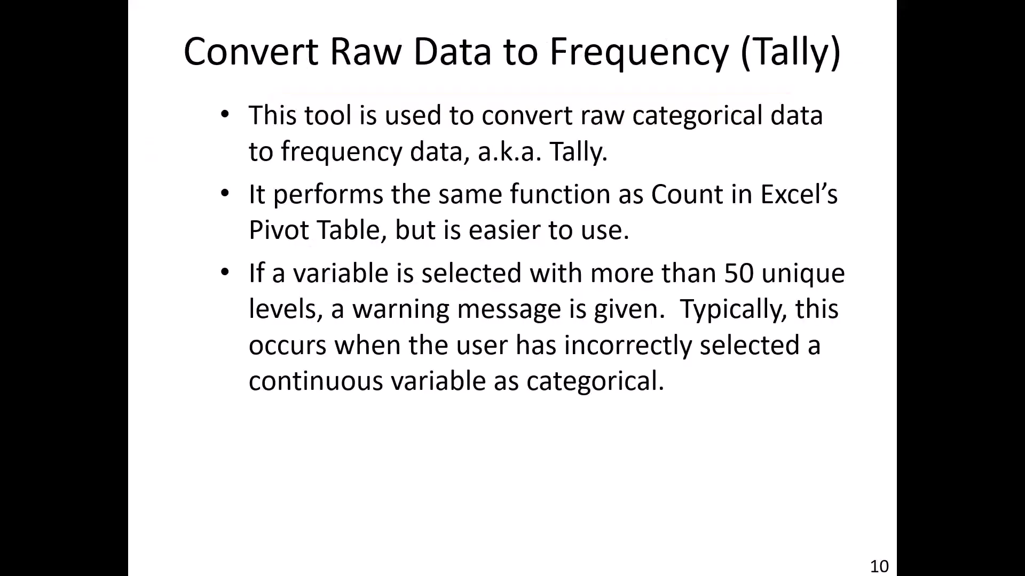
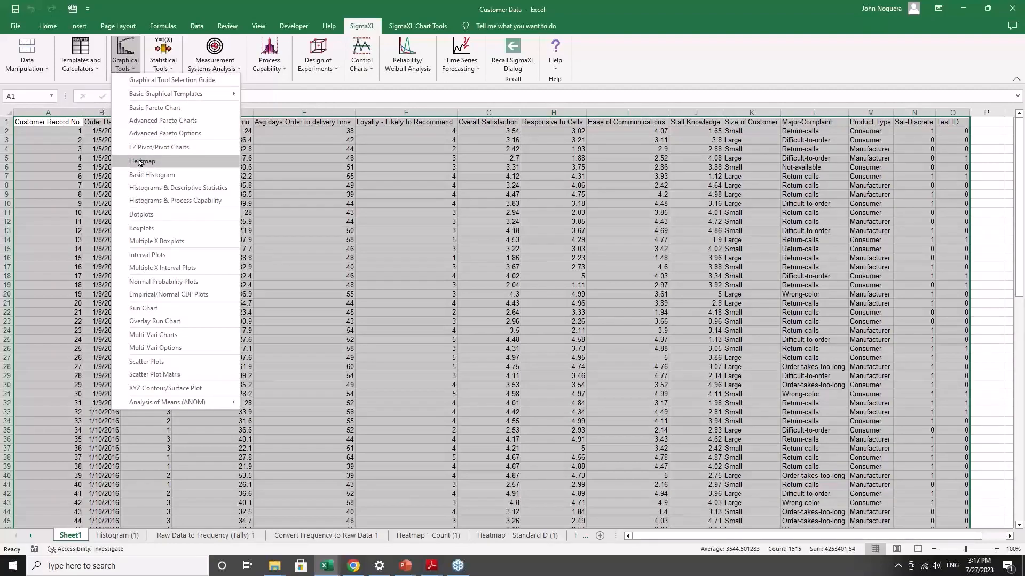
- Generate a SigmaXL Heatmap of the customer data with Major-Complaint as row category and Customer Type as column category
click(138, 163)
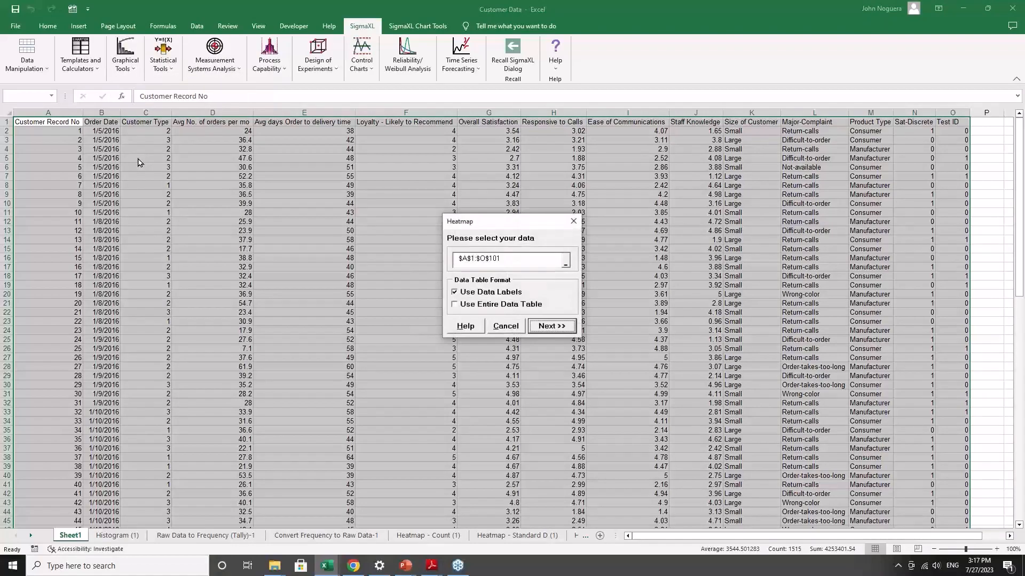
click(551, 321)
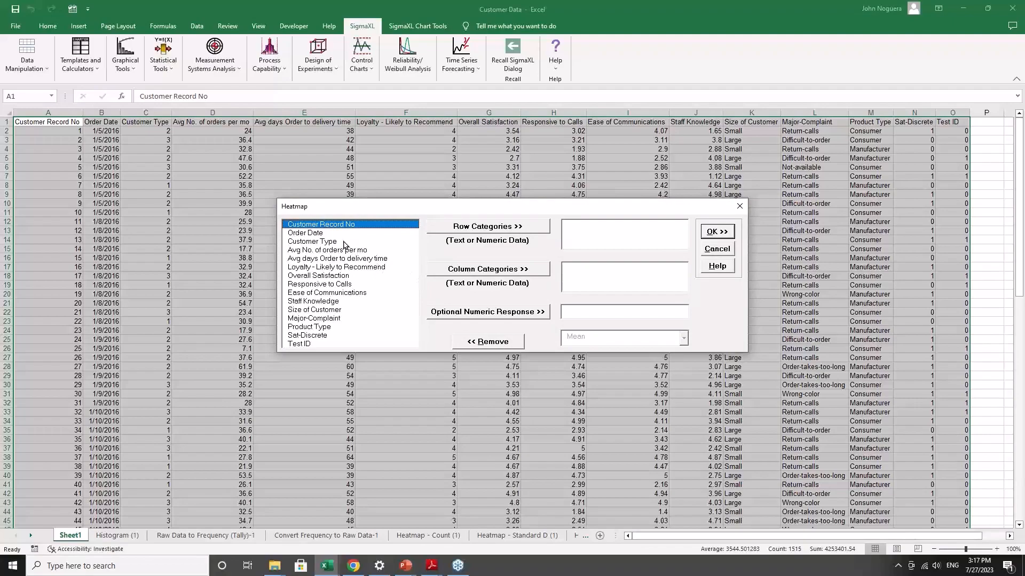
click(323, 318)
click(449, 233)
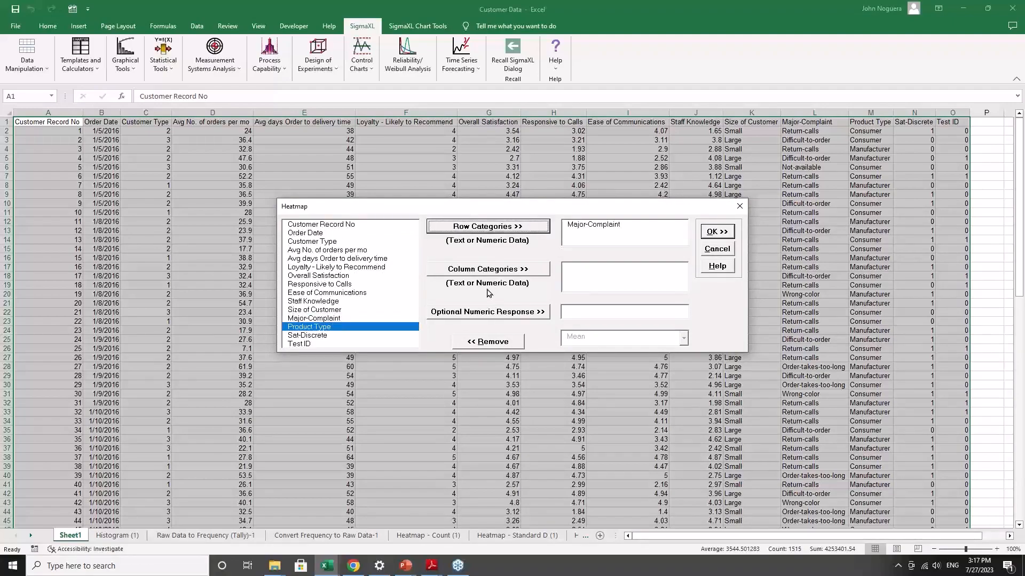
click(311, 242)
click(523, 269)
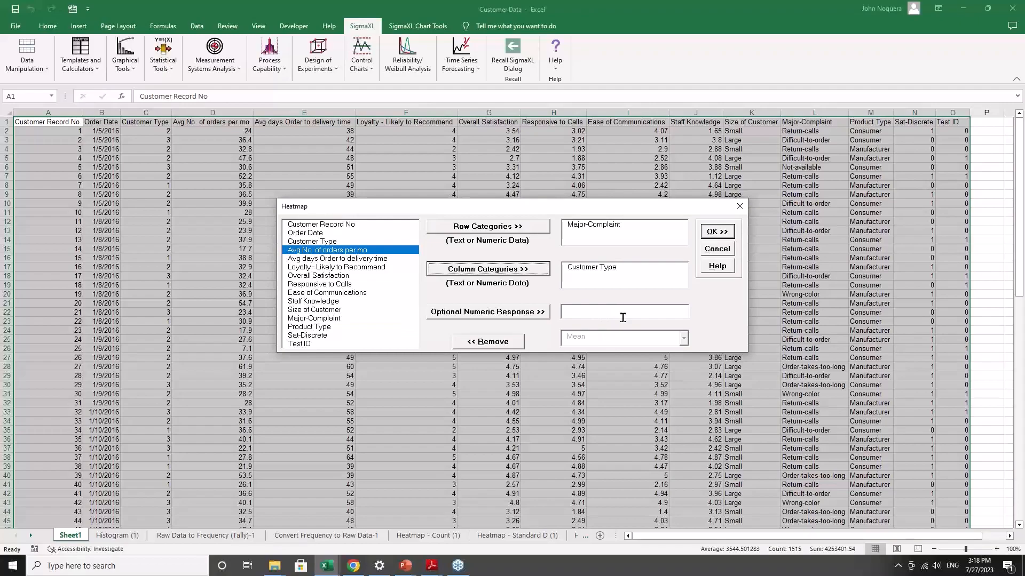
click(711, 233)
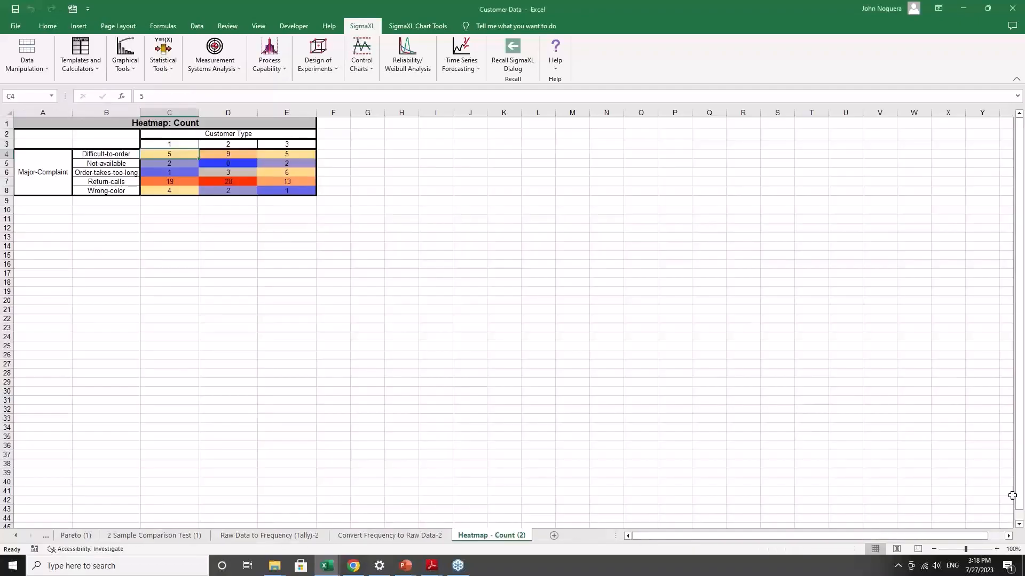
- Enlarge the count heatmap to 150%, preview conditional formatting color scales on C4:E8, and leave without applying one
click(996, 549)
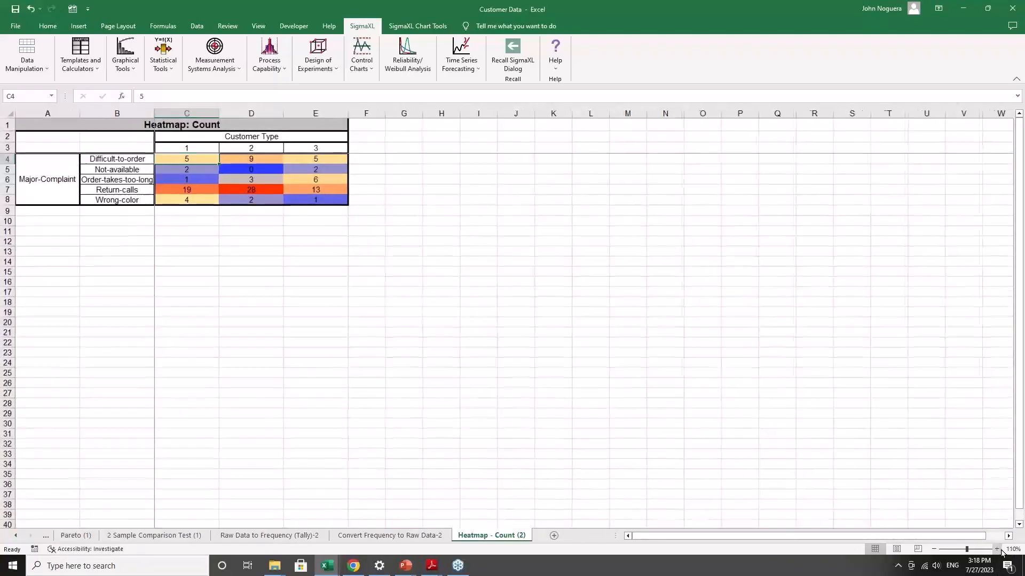
click(996, 549)
click(996, 549)
click(996, 549)
click(996, 549)
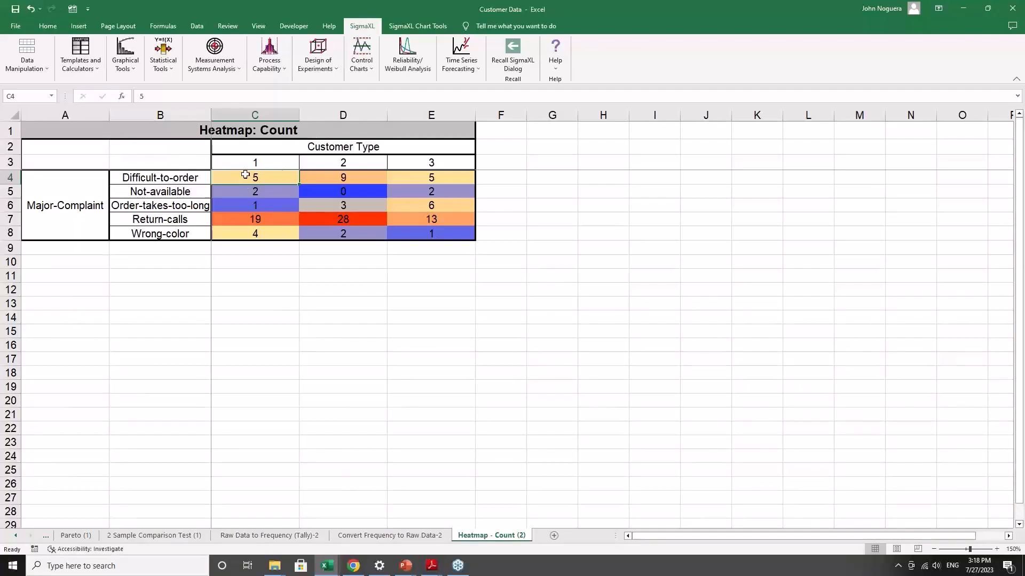
drag(245, 175, 443, 243)
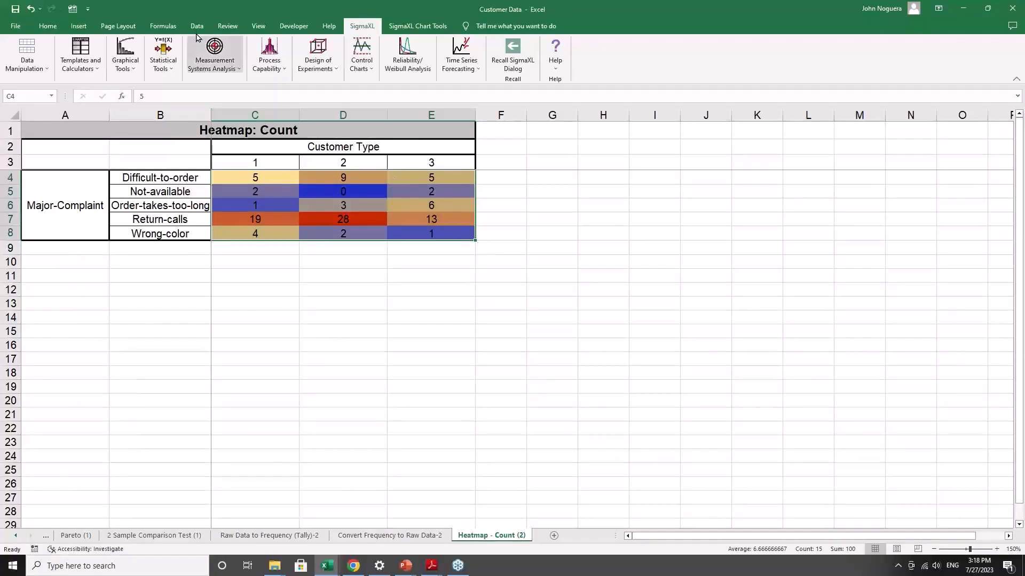
click(48, 26)
click(502, 70)
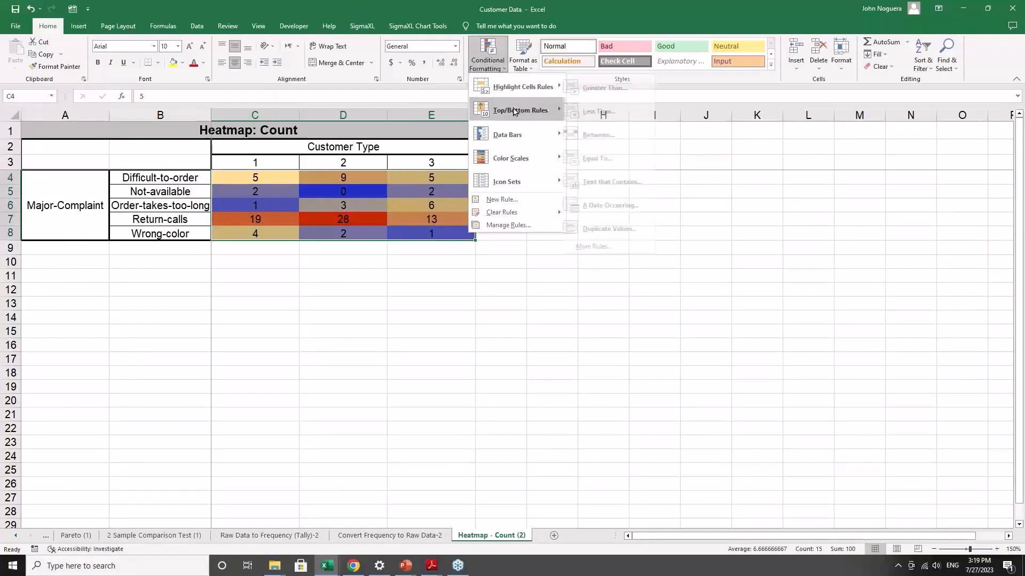
mouse_move(532, 167)
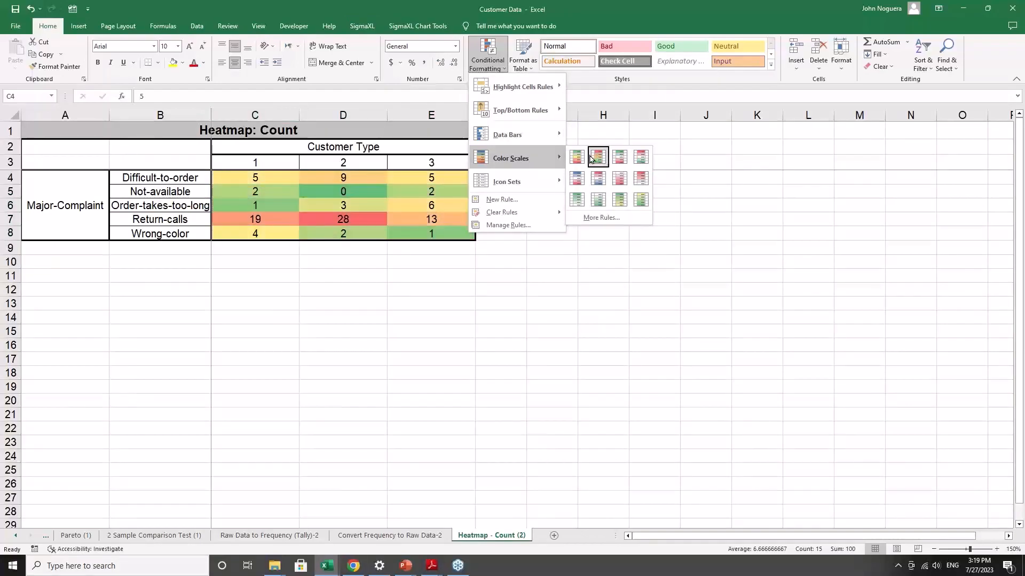
click(480, 249)
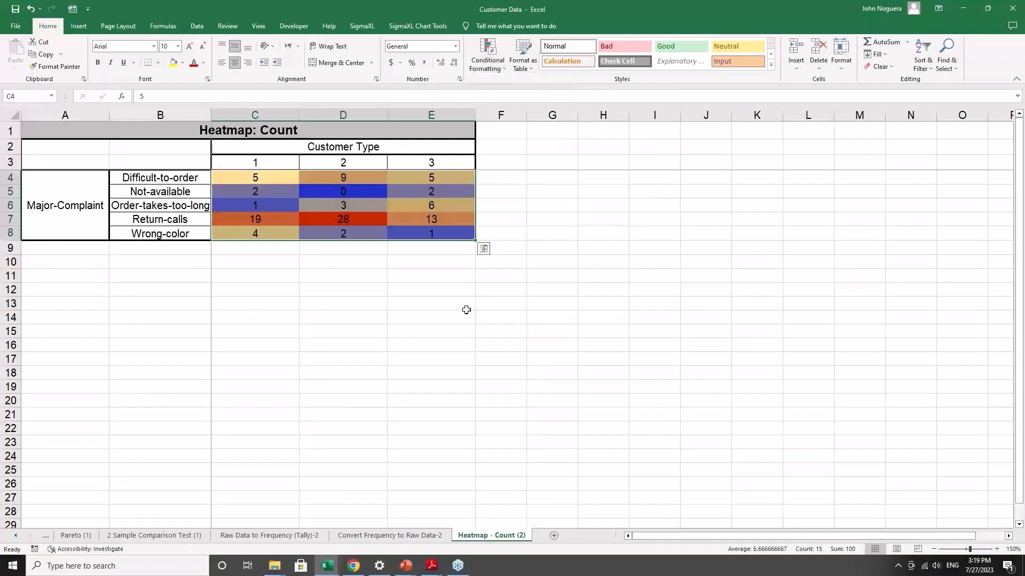
click(479, 342)
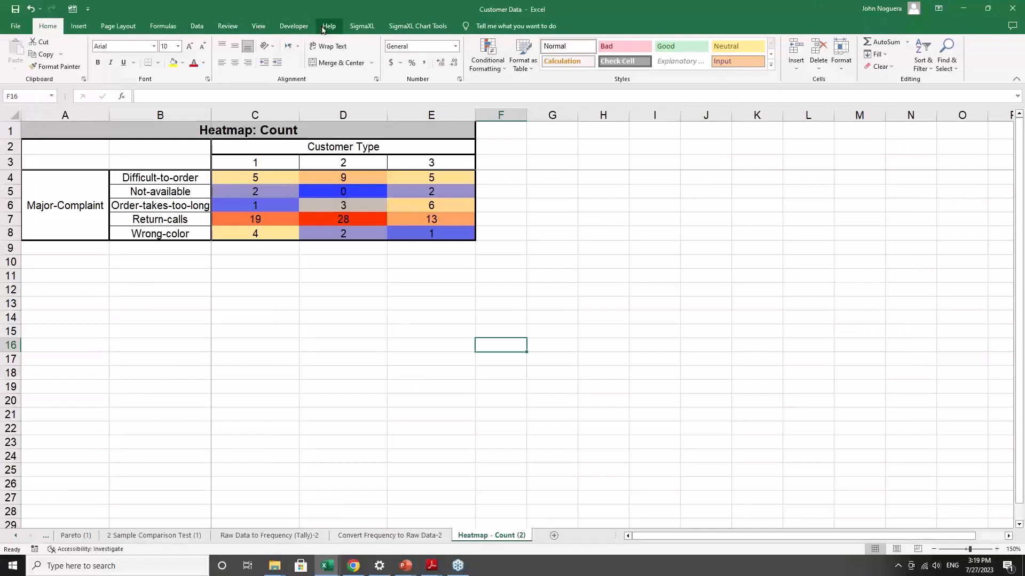
- Recall the Heatmap setup and replace its categories with Customer Type for rows and Size of Customer for columns
click(362, 26)
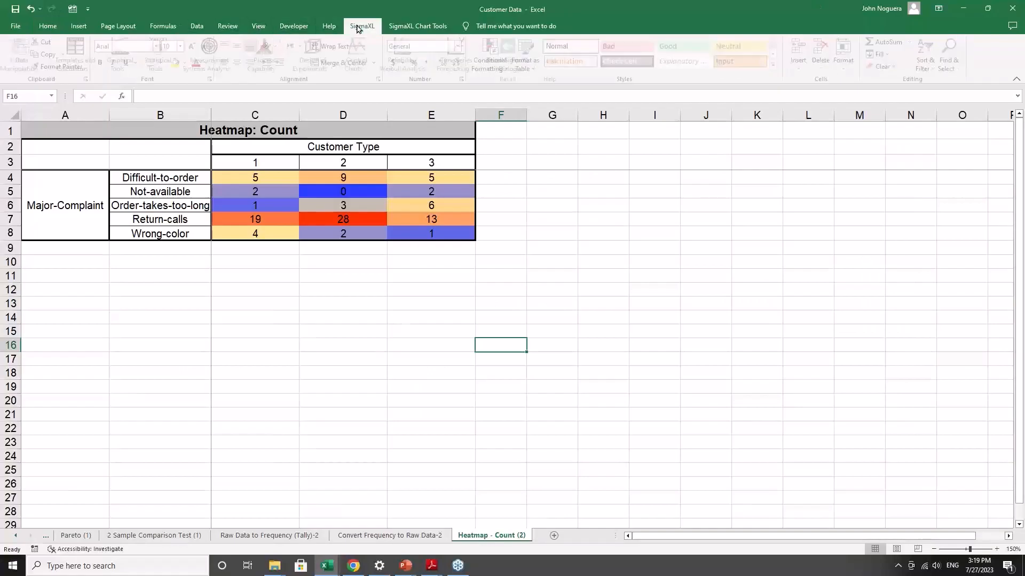
click(511, 60)
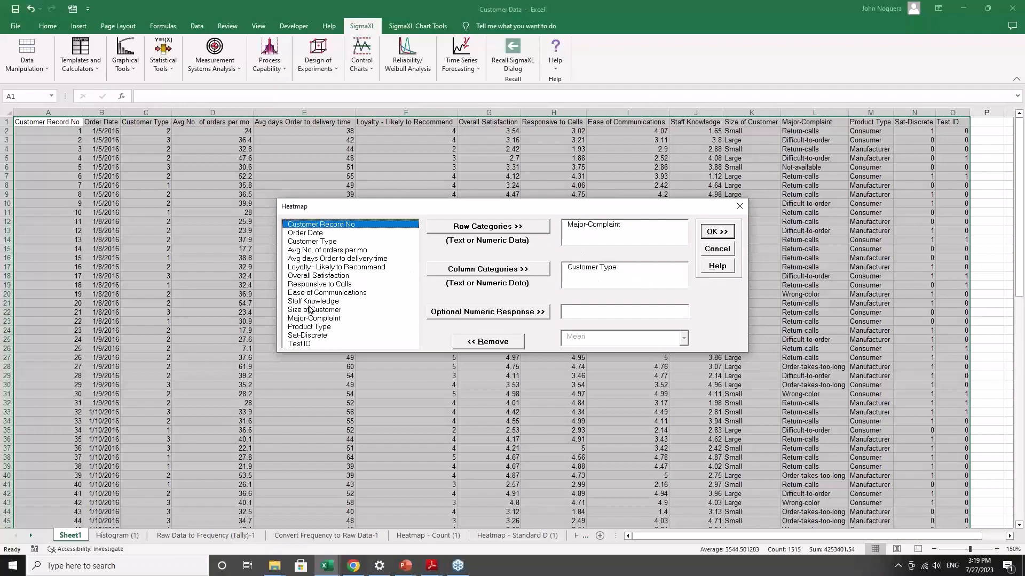
click(301, 242)
click(602, 226)
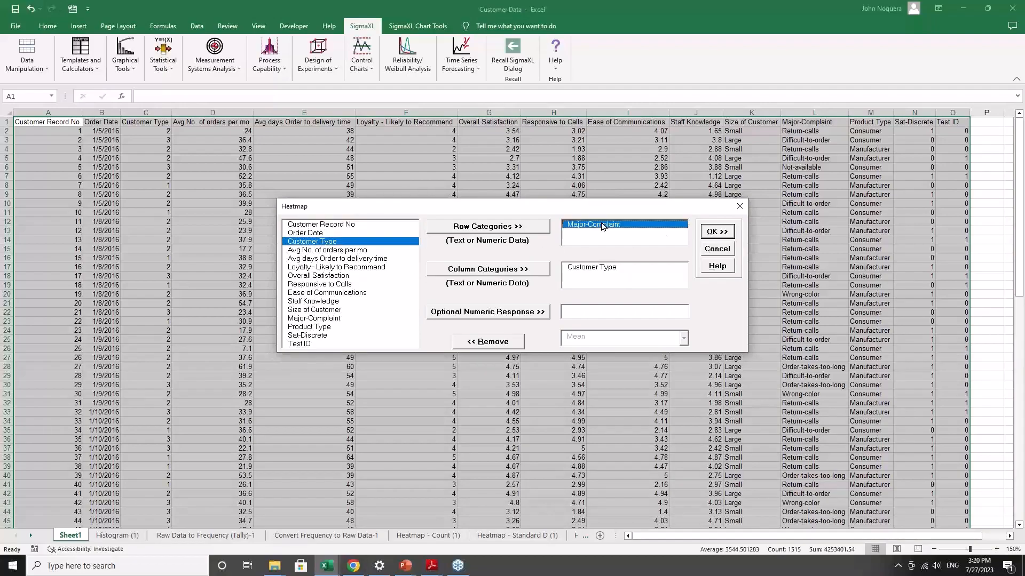
double_click(593, 226)
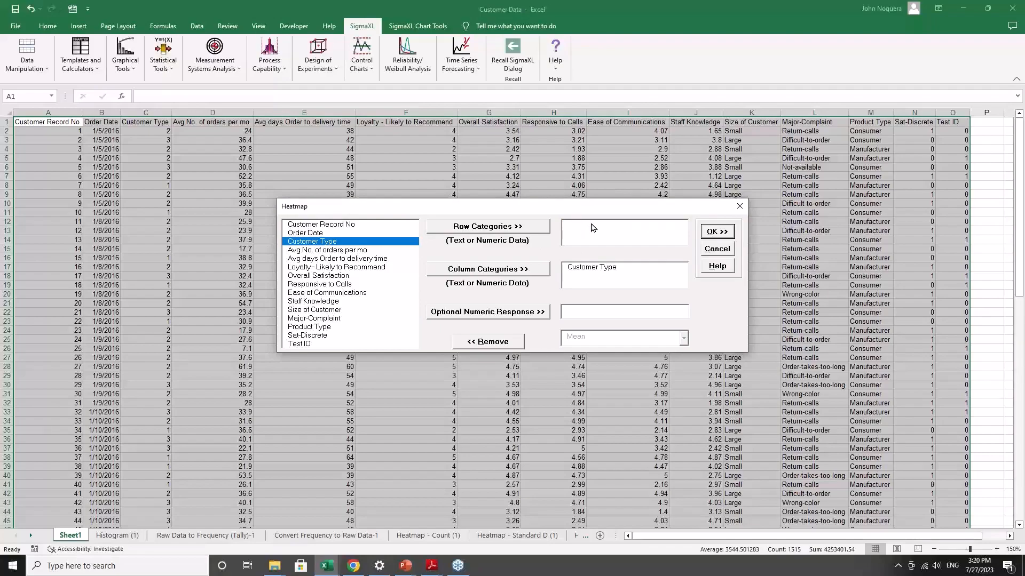
click(594, 268)
click(595, 269)
click(486, 230)
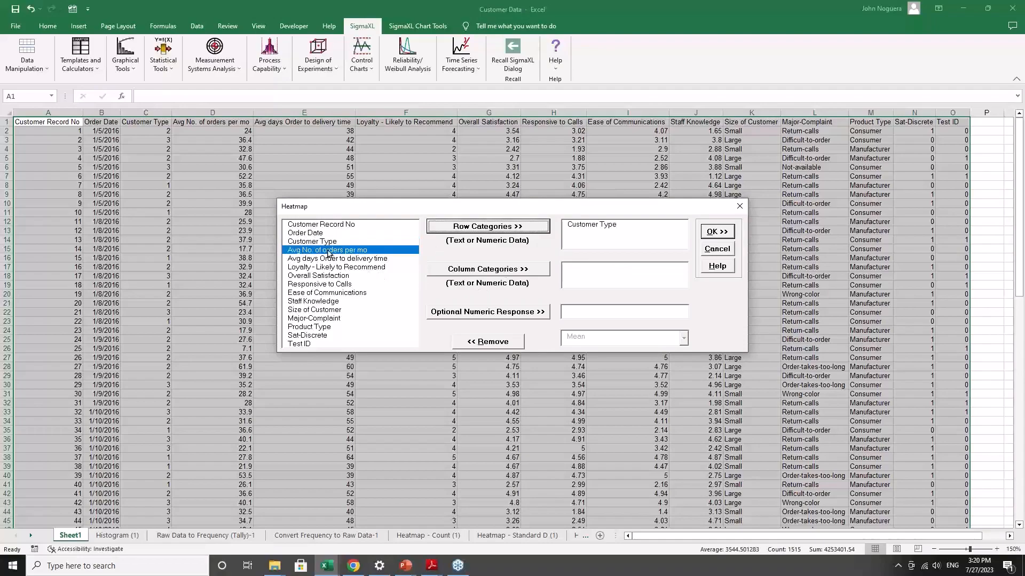
click(320, 312)
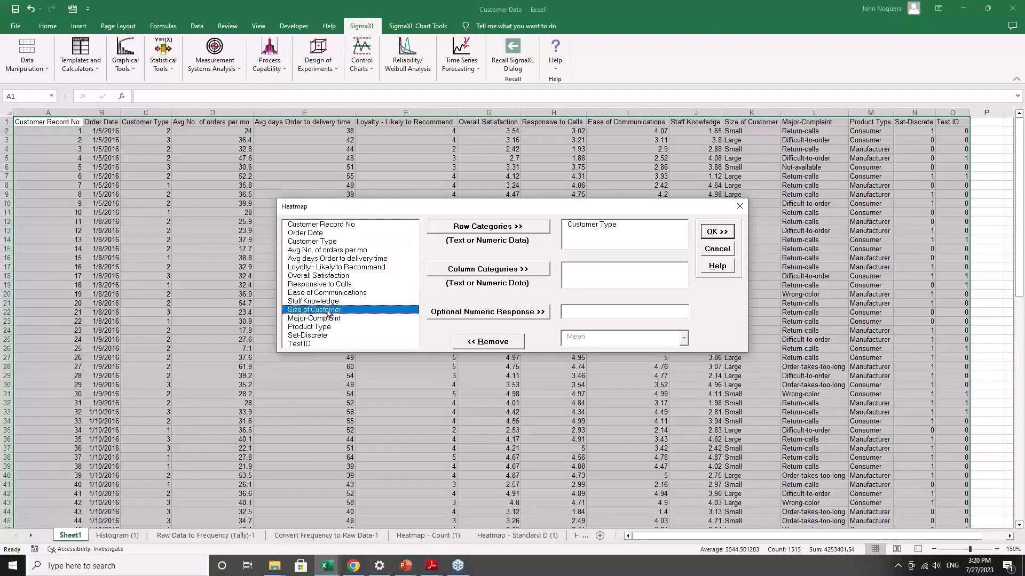
click(490, 270)
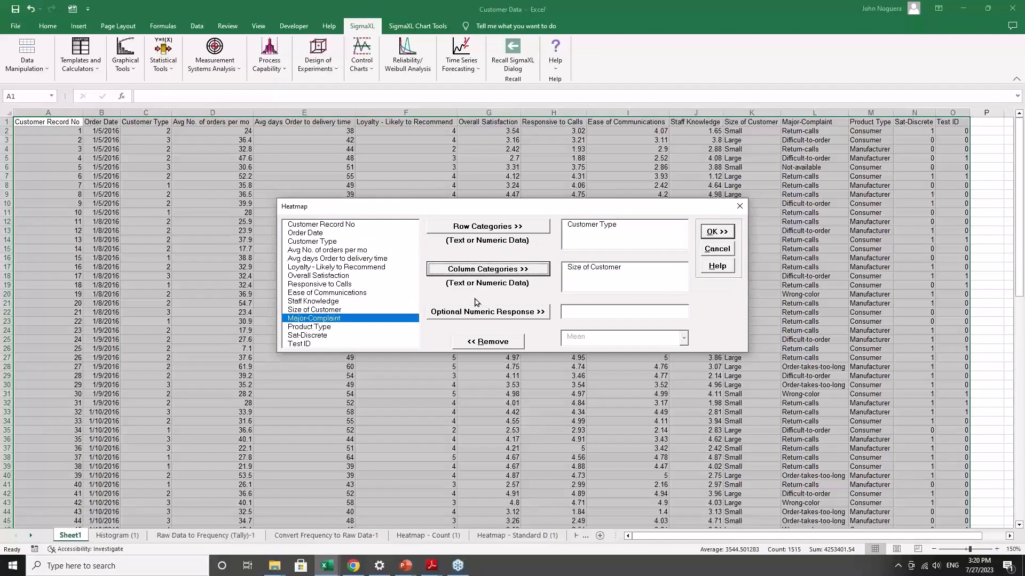
- Add Overall Satisfaction as the numeric response, review the statistic options, keep Mean, and generate the heatmap
click(316, 275)
click(456, 314)
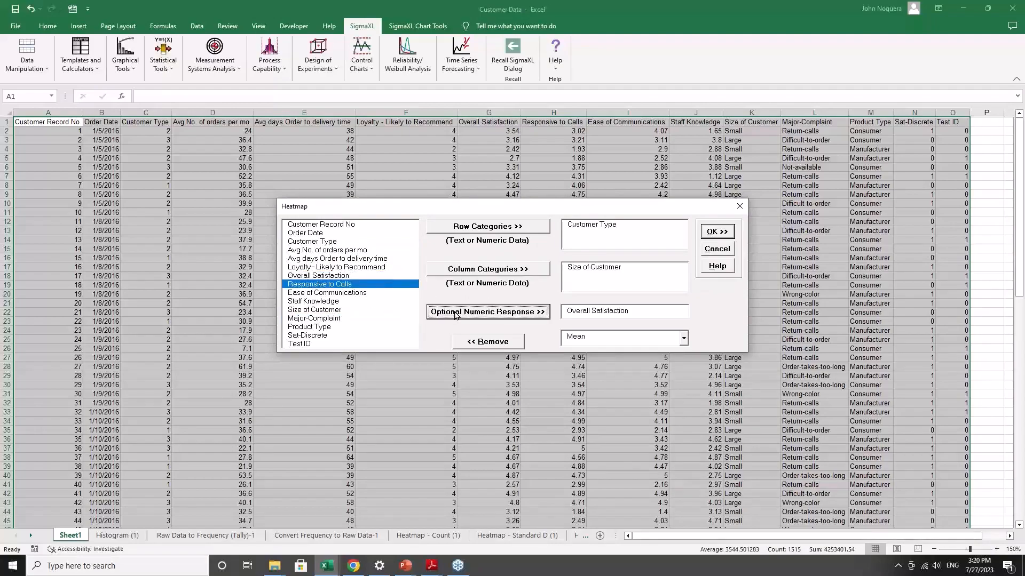
click(684, 340)
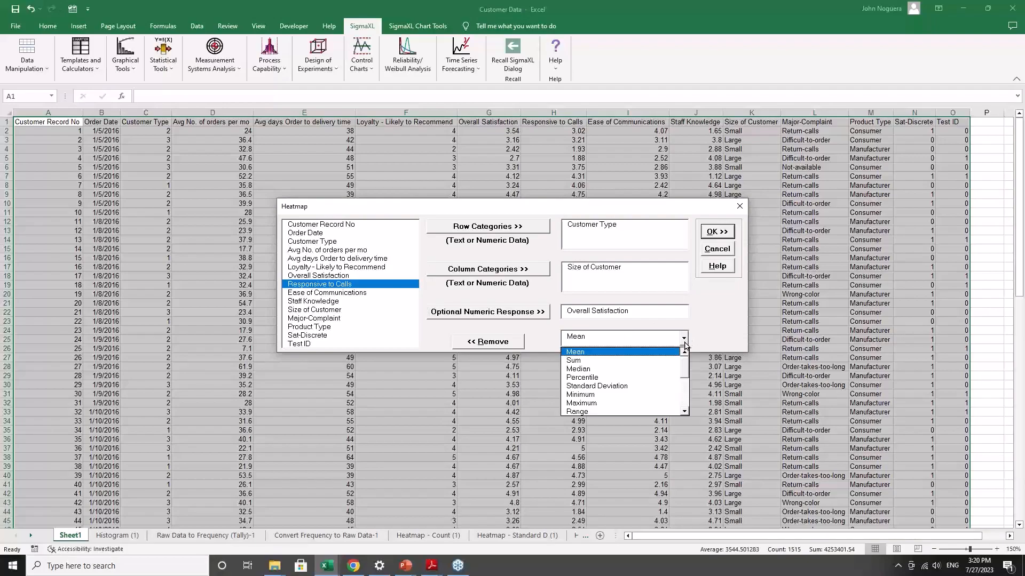
mouse_move(687, 366)
mouse_down()
mouse_move(698, 397)
mouse_move(702, 365)
mouse_up()
click(685, 338)
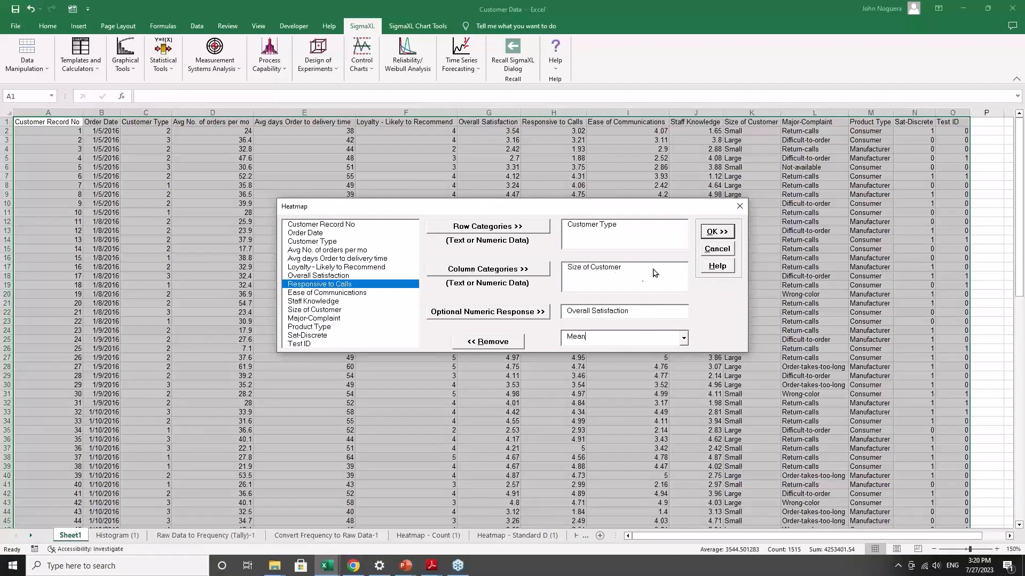
click(723, 237)
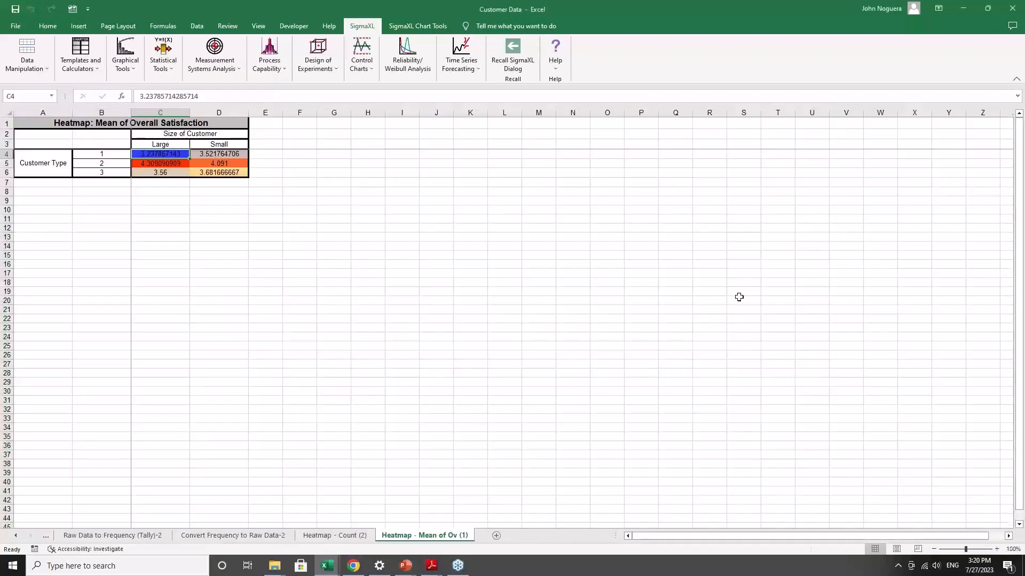
- Enlarge the mean satisfaction heatmap to 200% and examine the Large-customer cells for customer types 2 and 1
click(996, 550)
click(996, 549)
click(997, 549)
click(996, 549)
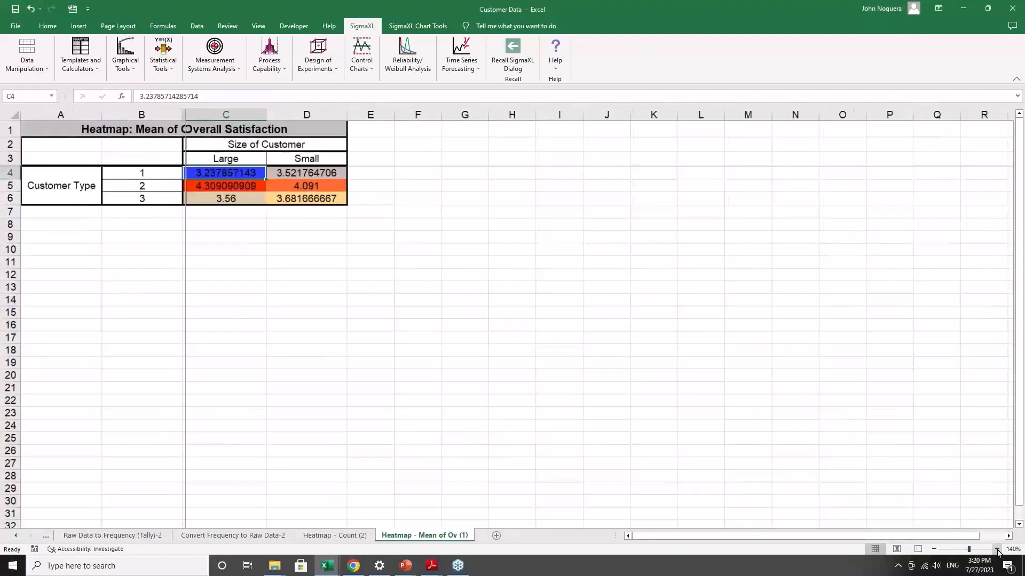
click(996, 549)
click(996, 549)
click(997, 549)
click(996, 549)
click(996, 550)
click(997, 549)
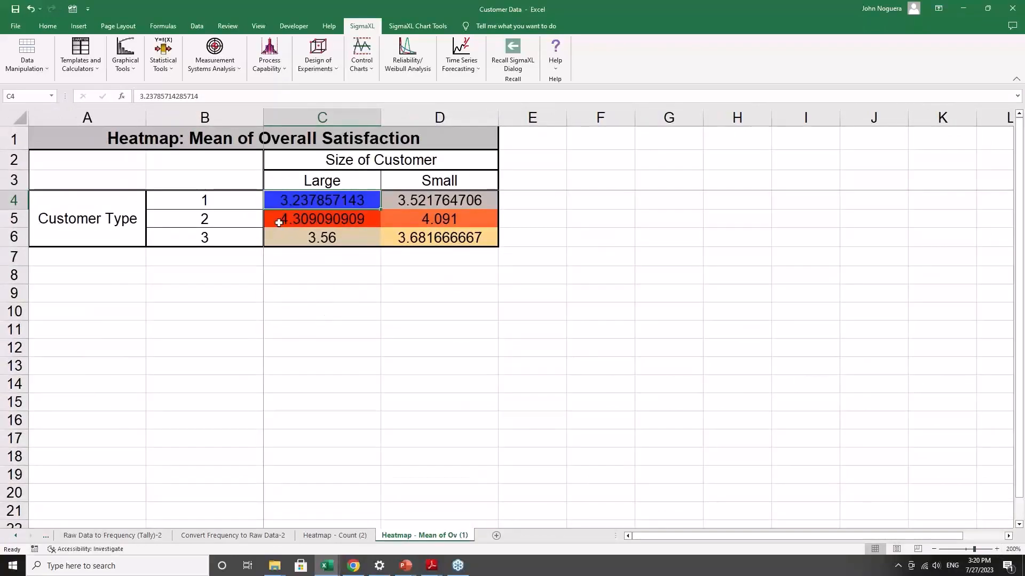
click(323, 222)
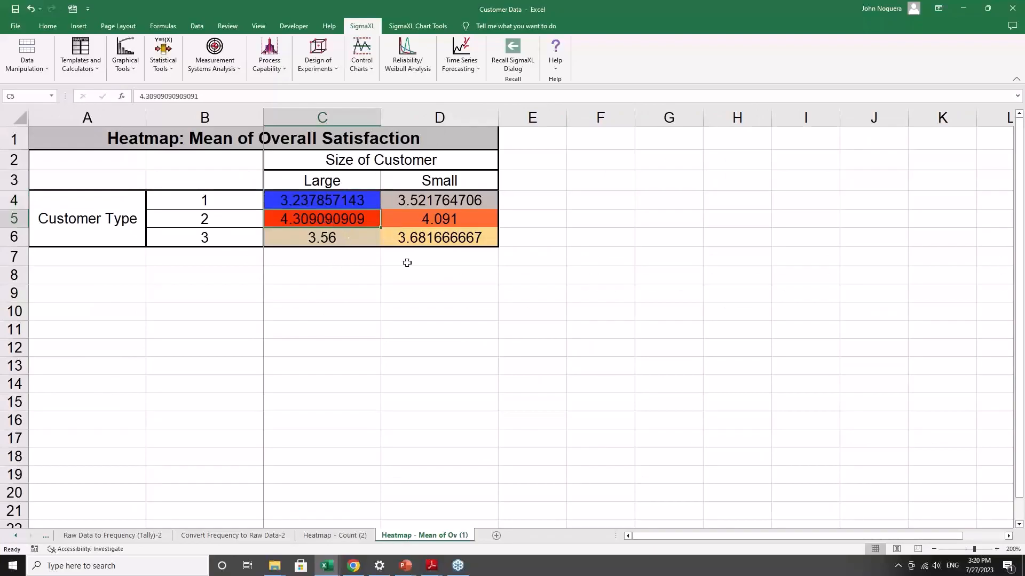
click(331, 201)
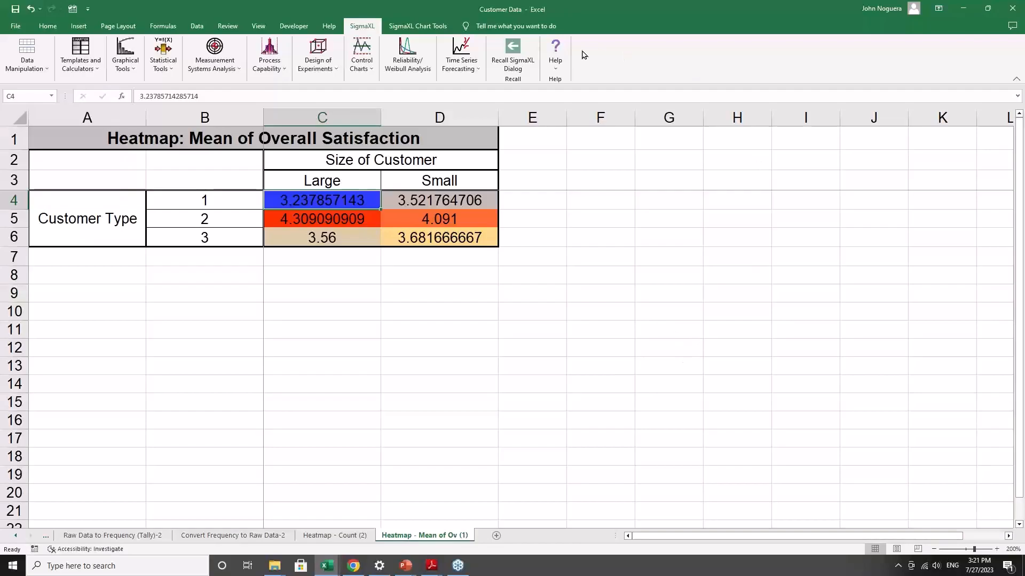
- Recall the Heatmap setup, remove the Size of Customer column category, set the statistic to Standard Deviation, and generate the heatmap
click(525, 77)
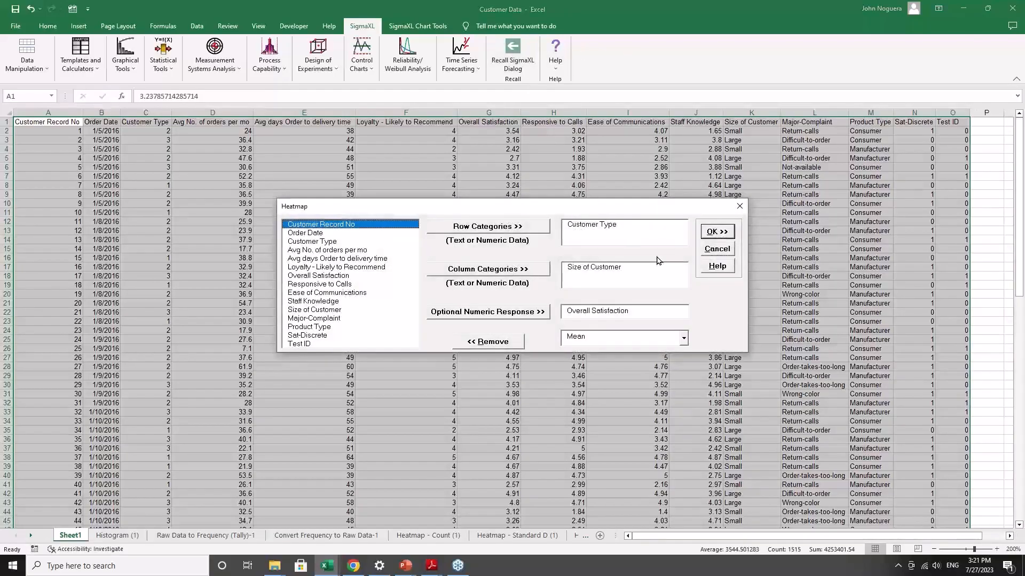
double_click(599, 271)
click(684, 341)
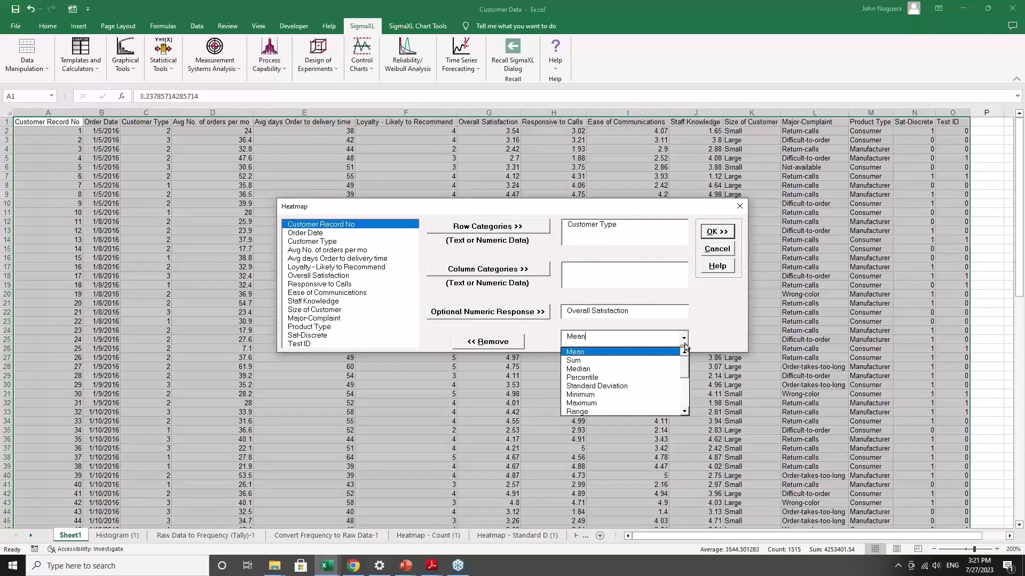
click(653, 386)
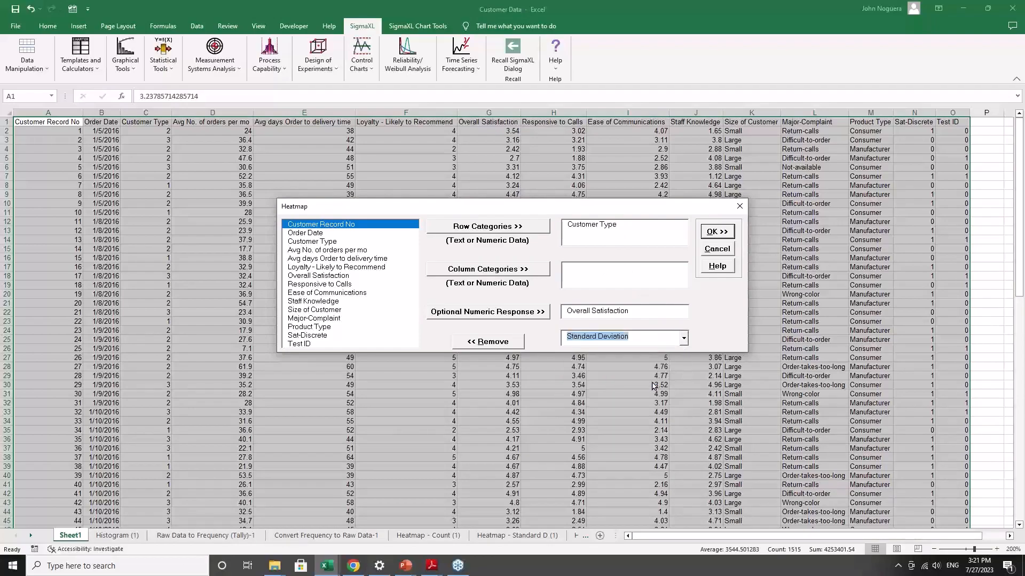
click(710, 235)
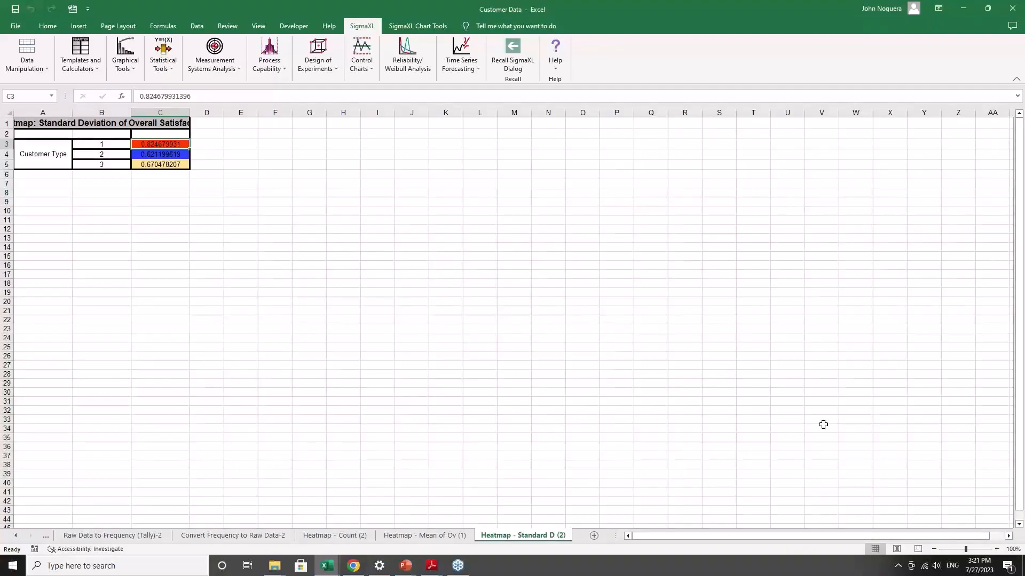
click(997, 549)
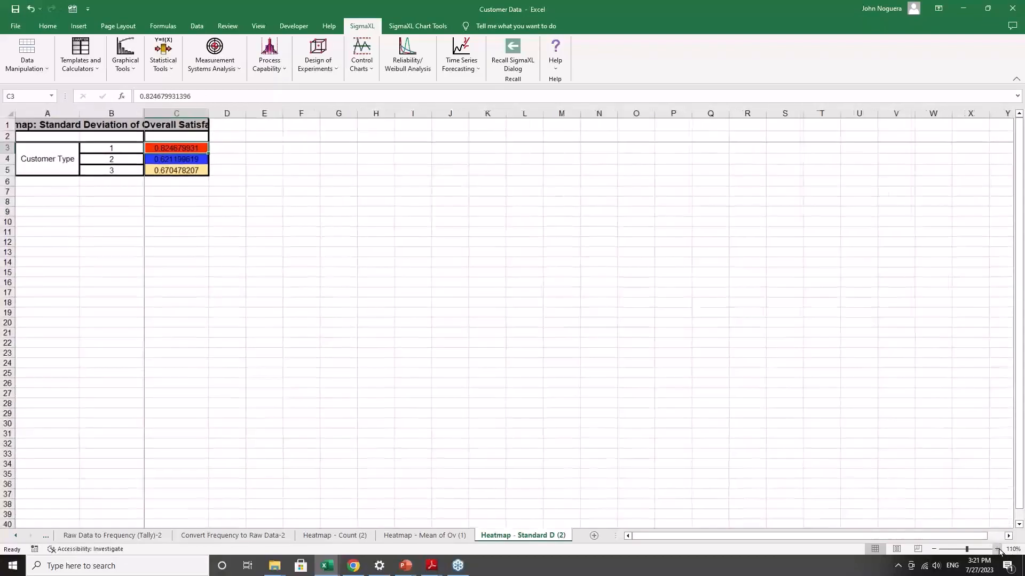
- Enlarge the standard deviation heatmap to 190%, widen column A to fit the full title, and select the customer type 2 value
click(996, 549)
click(996, 549)
click(997, 549)
click(997, 549)
click(997, 550)
click(997, 549)
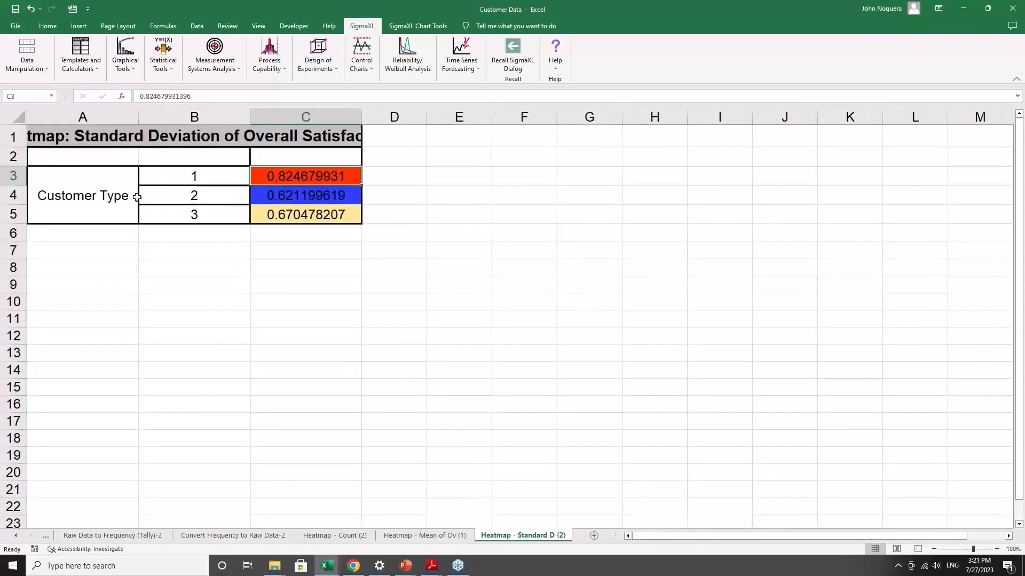
drag(138, 119, 238, 120)
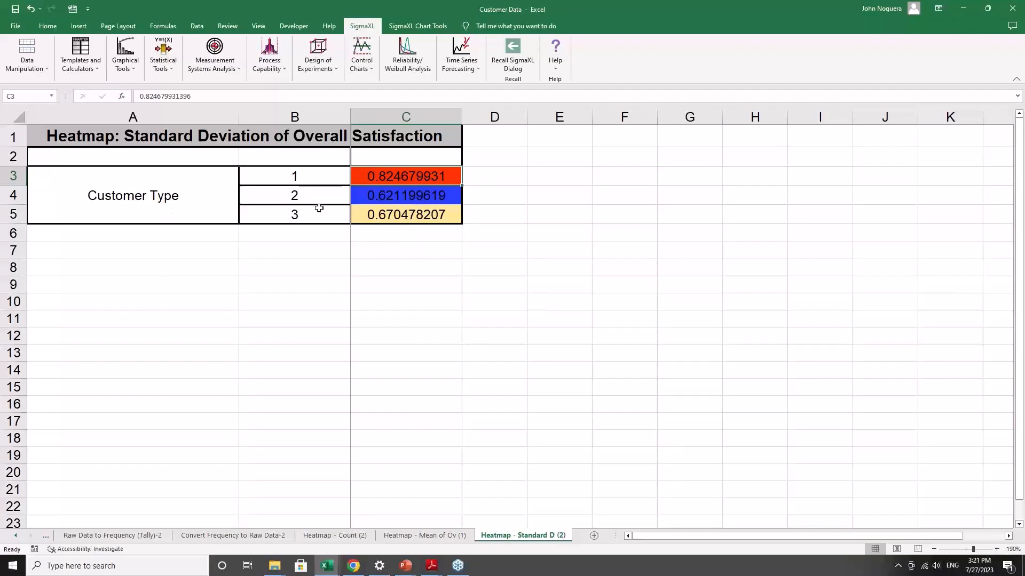
click(404, 200)
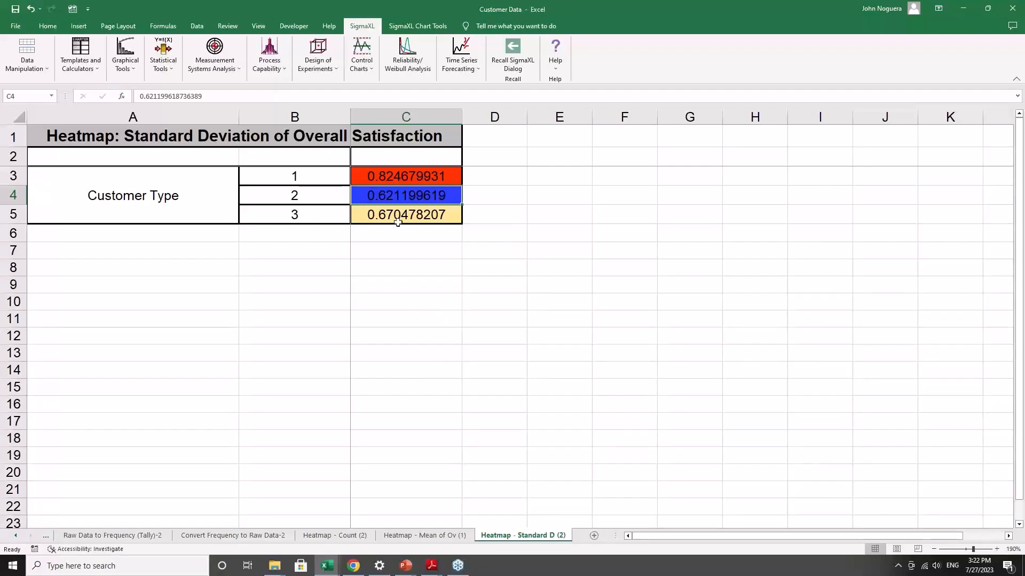
- Recall the Heatmap setup, set the statistic to Median, generate the heatmap, and enlarge it to 388%
click(504, 56)
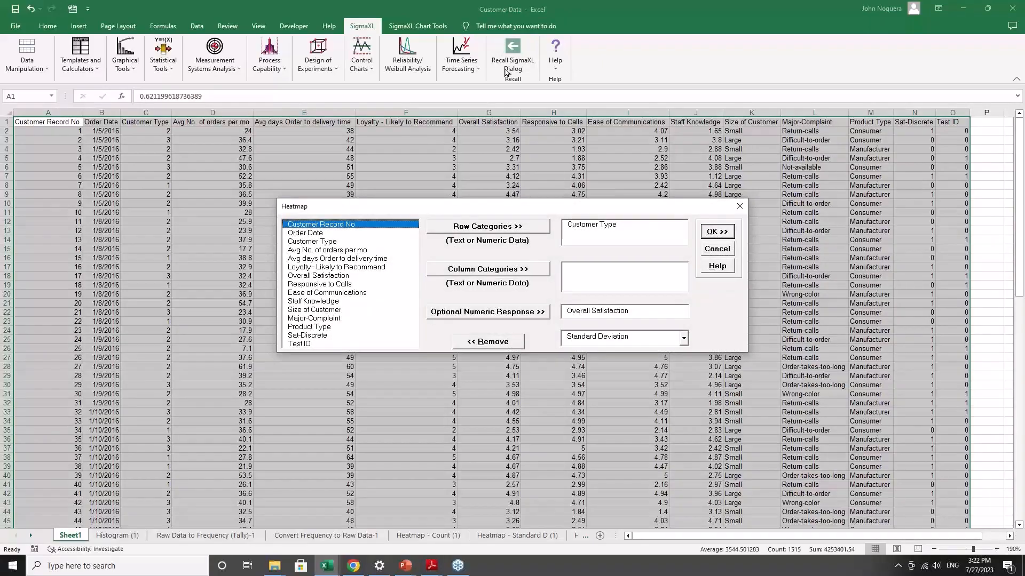
click(684, 338)
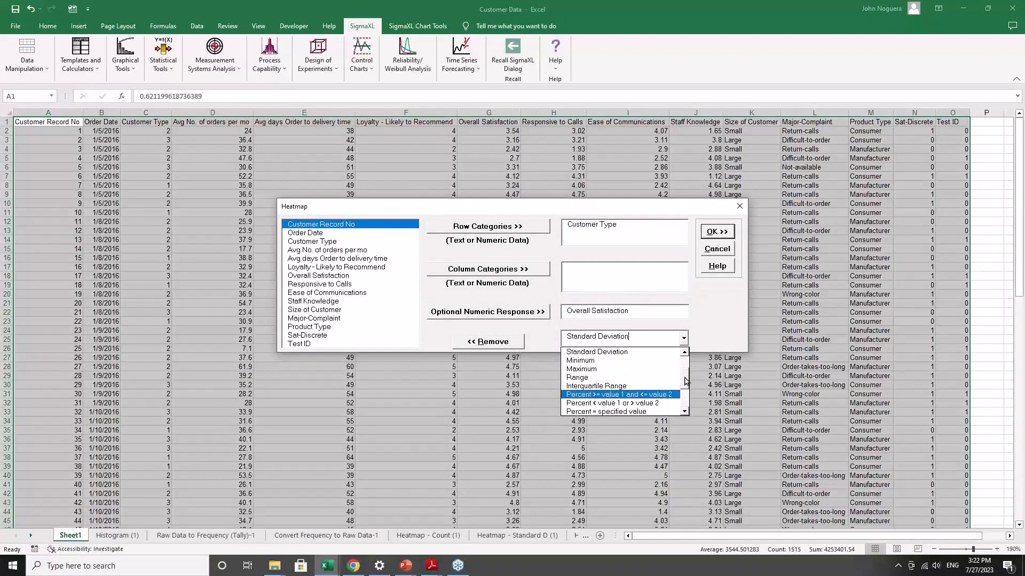
drag(685, 377, 686, 355)
click(618, 372)
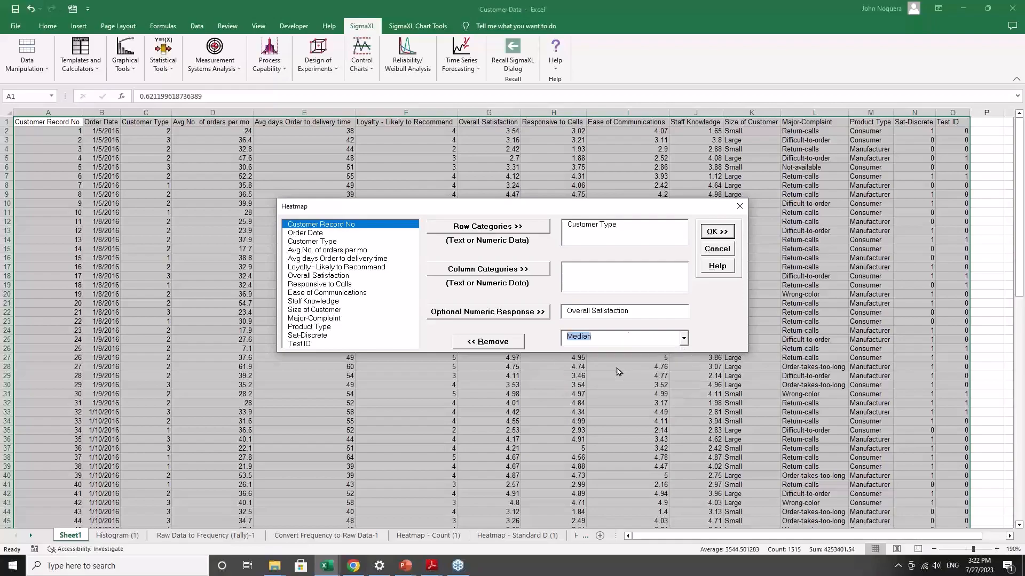
click(716, 231)
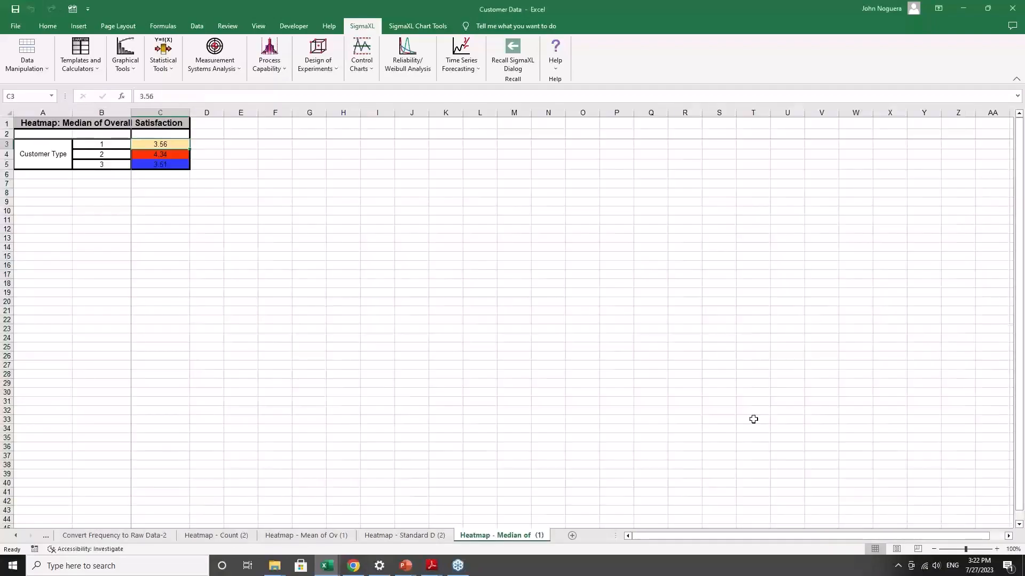
click(992, 550)
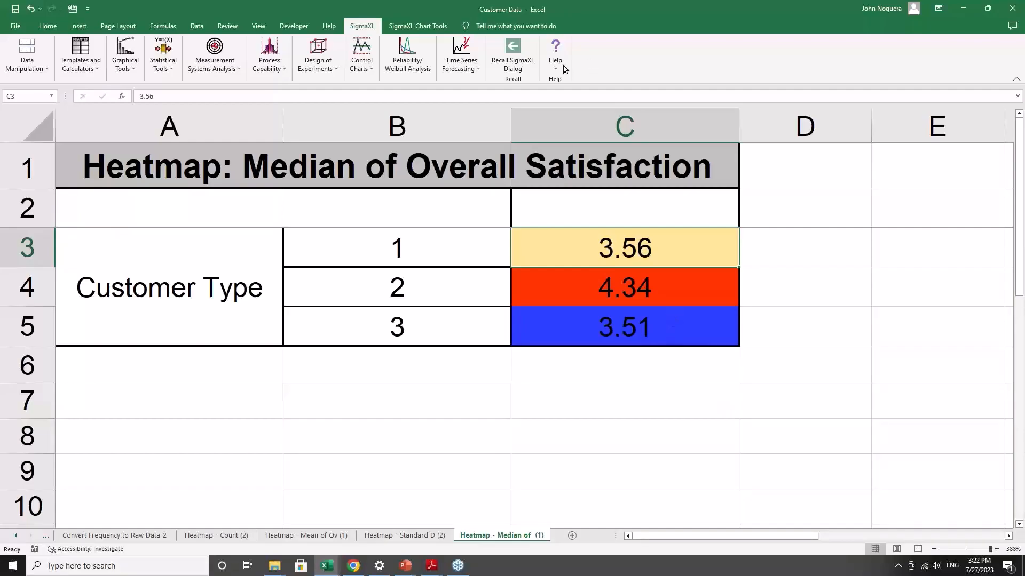
- Recall the Heatmap setup, set the statistic to Percent < specified value with a specified value of 3.5, and generate the heatmap
click(523, 56)
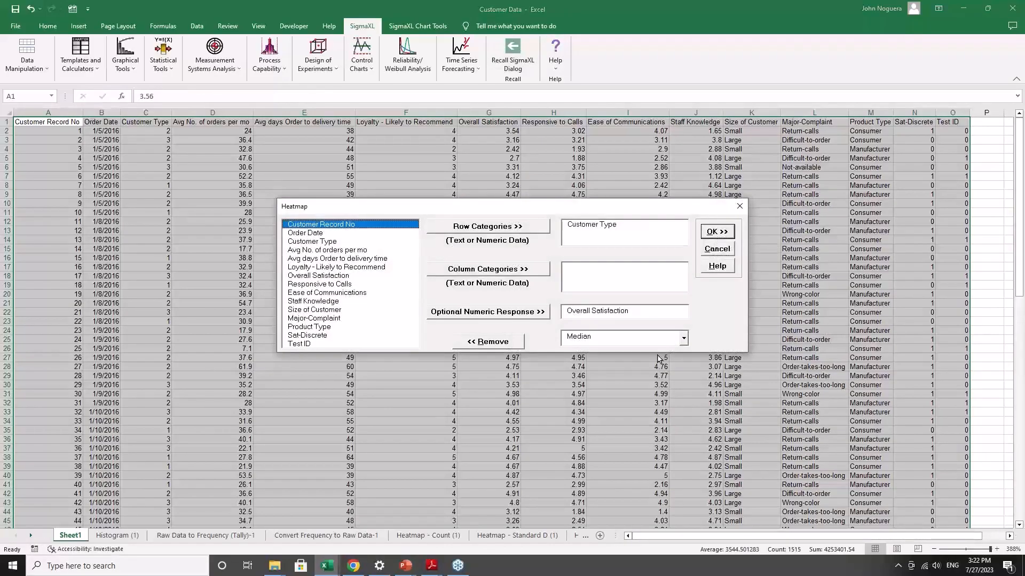
click(684, 337)
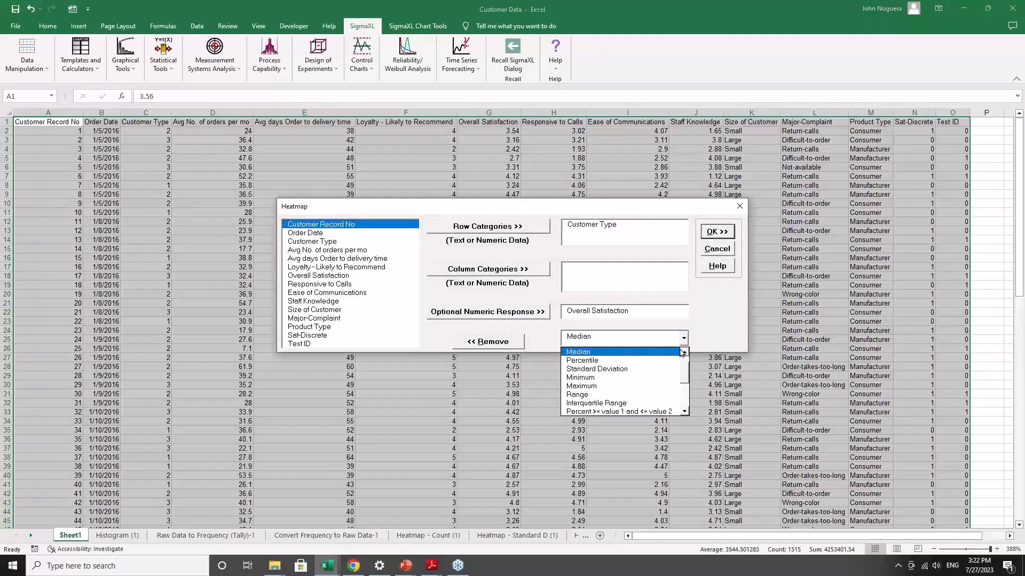
click(684, 410)
click(684, 410)
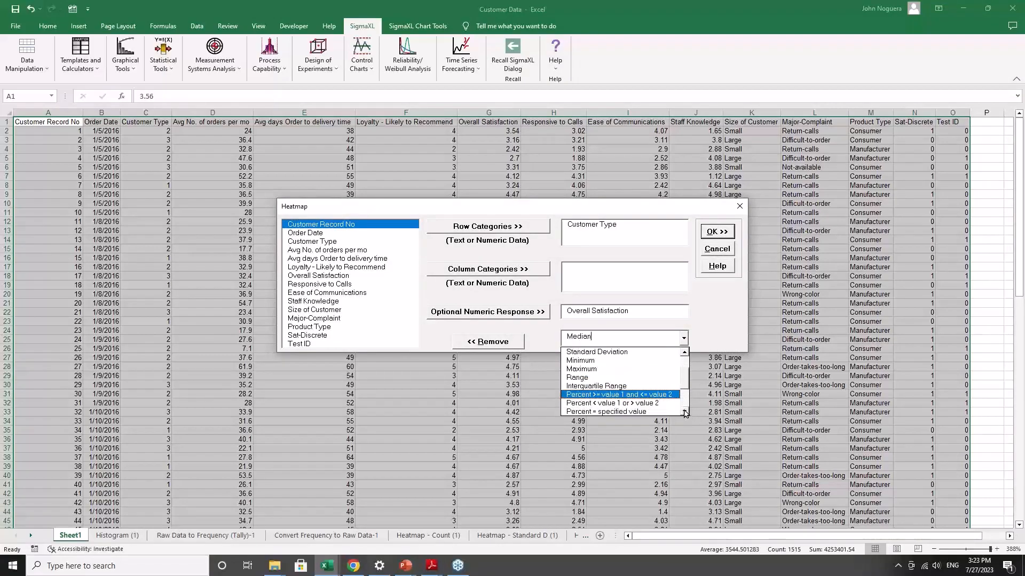
click(684, 410)
click(684, 411)
click(684, 411)
click(684, 411)
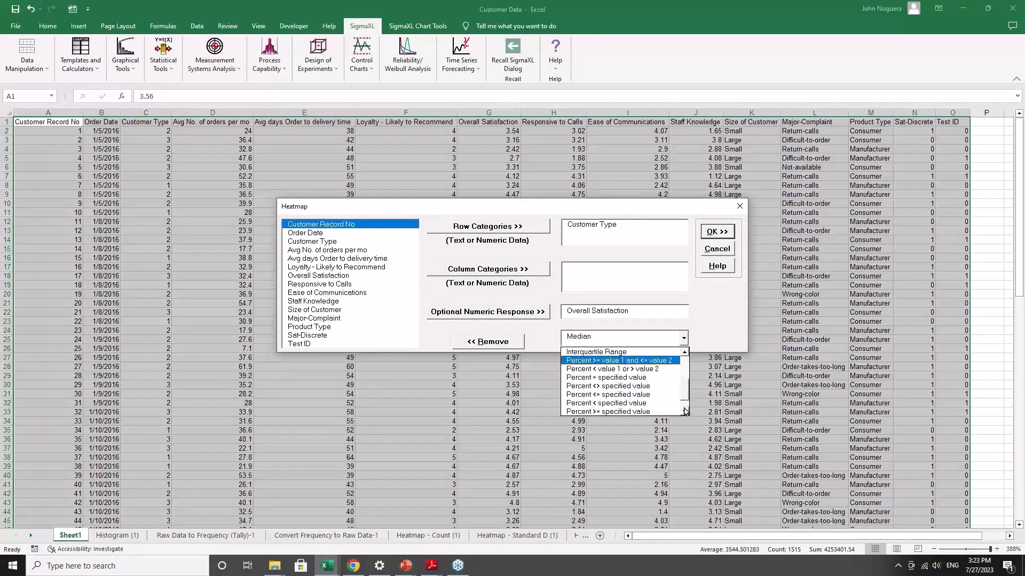
click(651, 404)
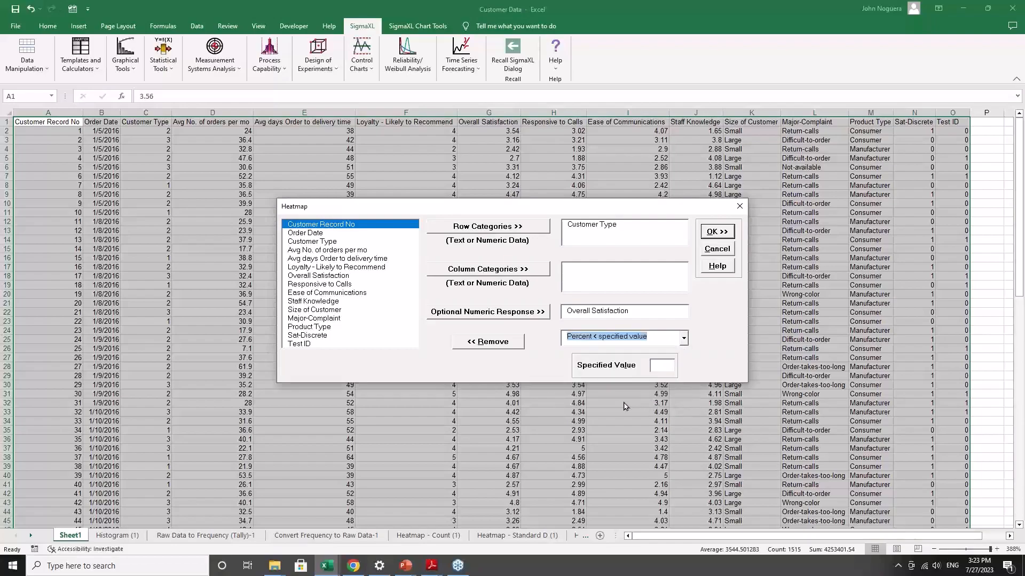
click(657, 369)
text(3.5)
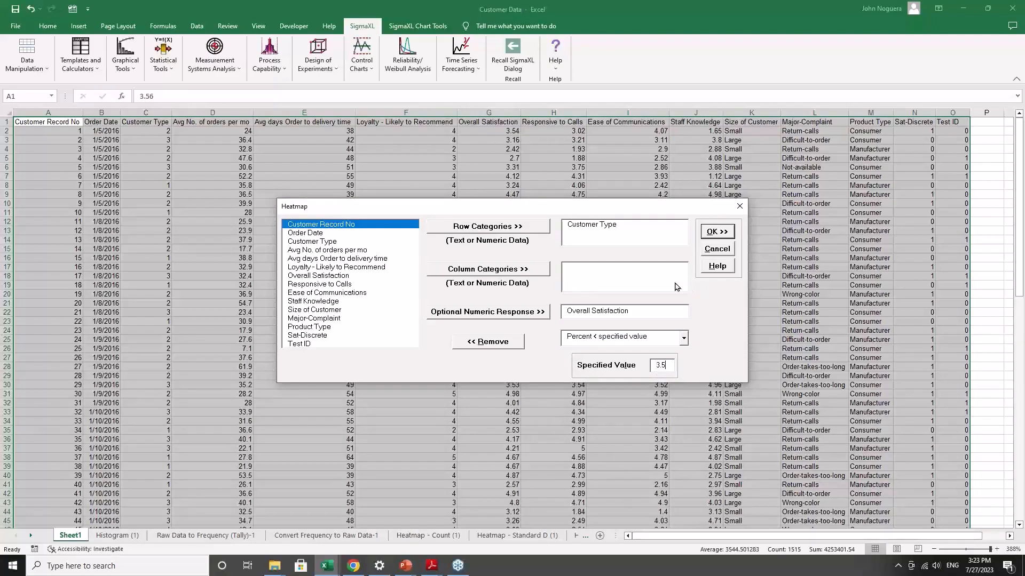
click(721, 230)
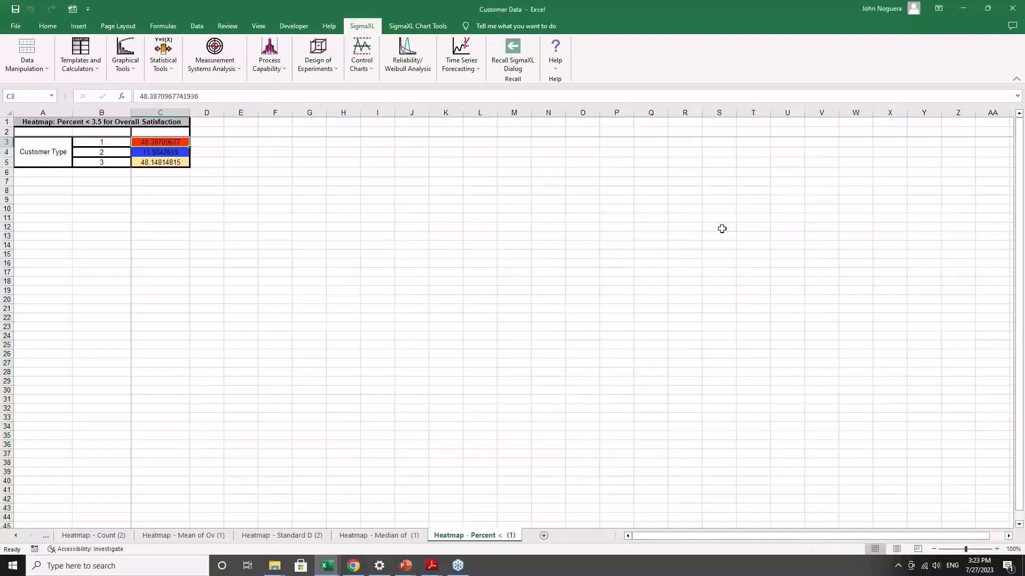
- Enlarge the heatmap of satisfaction percentages below 3.5 to 200% and examine the value for each customer type
click(996, 550)
click(995, 550)
click(996, 550)
click(996, 550)
click(996, 550)
click(995, 550)
click(996, 550)
click(995, 550)
click(996, 550)
click(996, 550)
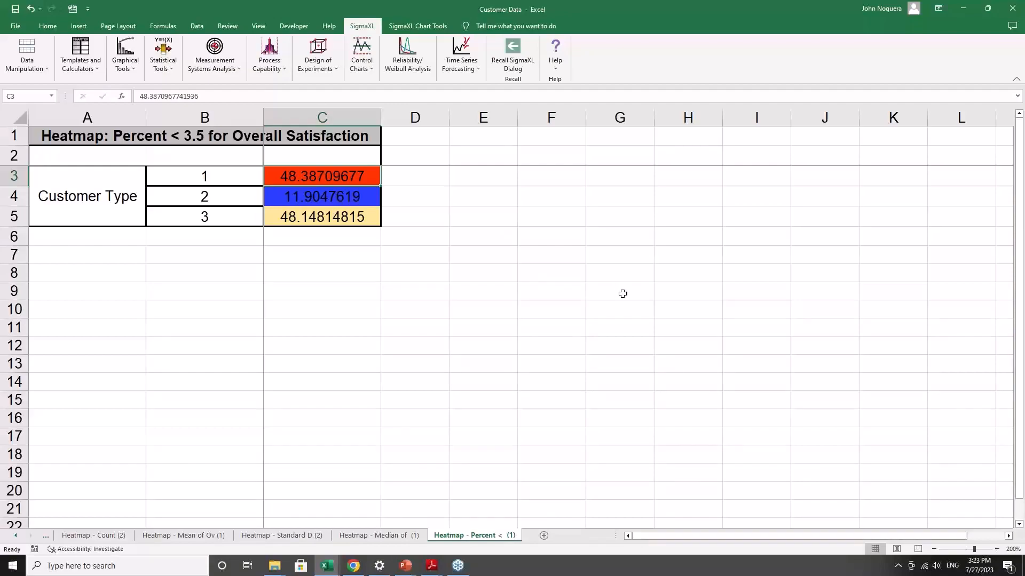
- Switch to the PowerPoint slide show and advance to slide 22, "Heatmap – Year as Column Category"
key(alt+Tab)
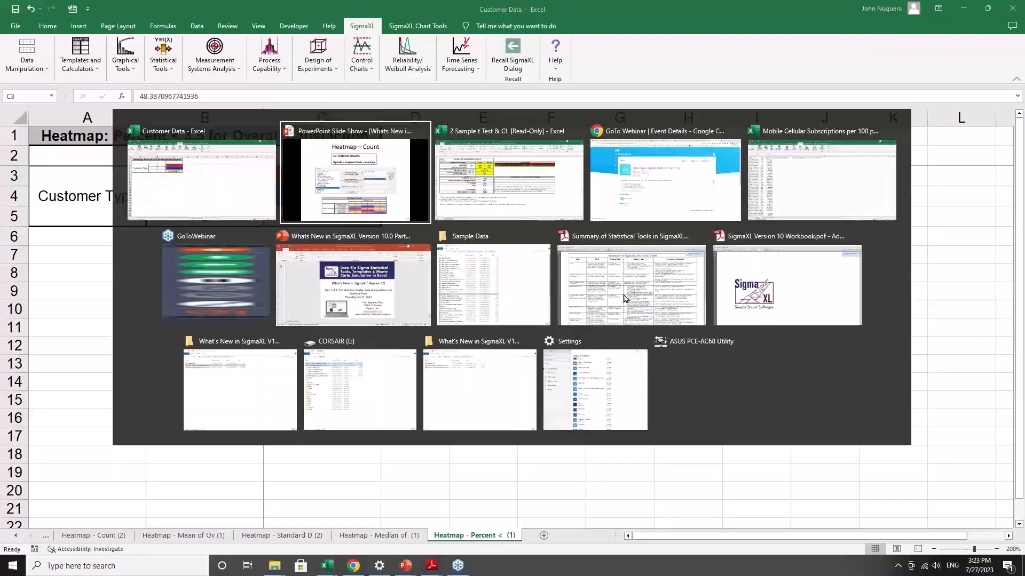
key(Right)
key(Right)
key(Right)
key(Right)
key(Right)
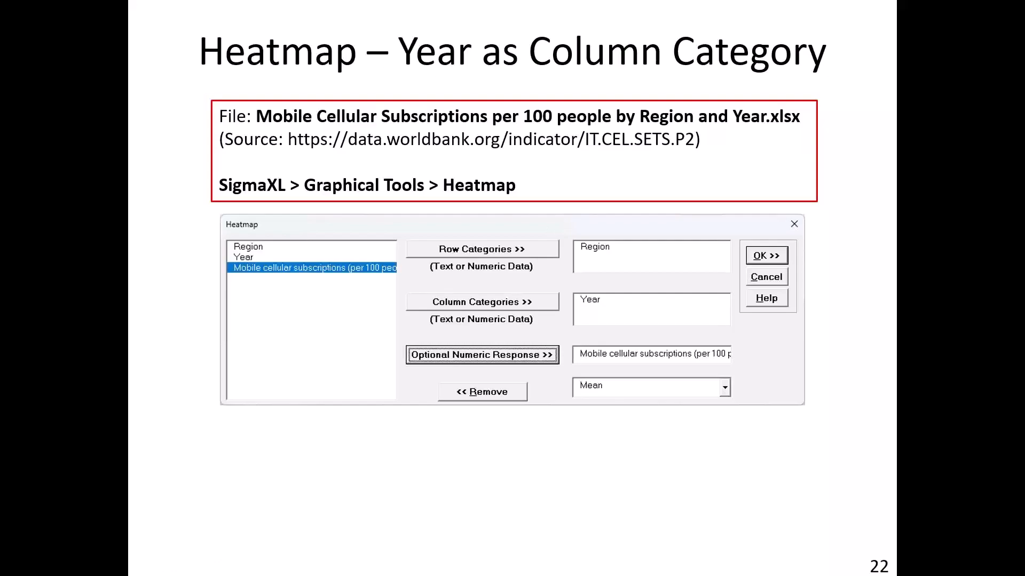
- Switch to the Mobile Cellular Subscriptions workbook in Excel and start a SigmaXL Heatmap on range A1:C225 using data labels
key(alt+Tab)
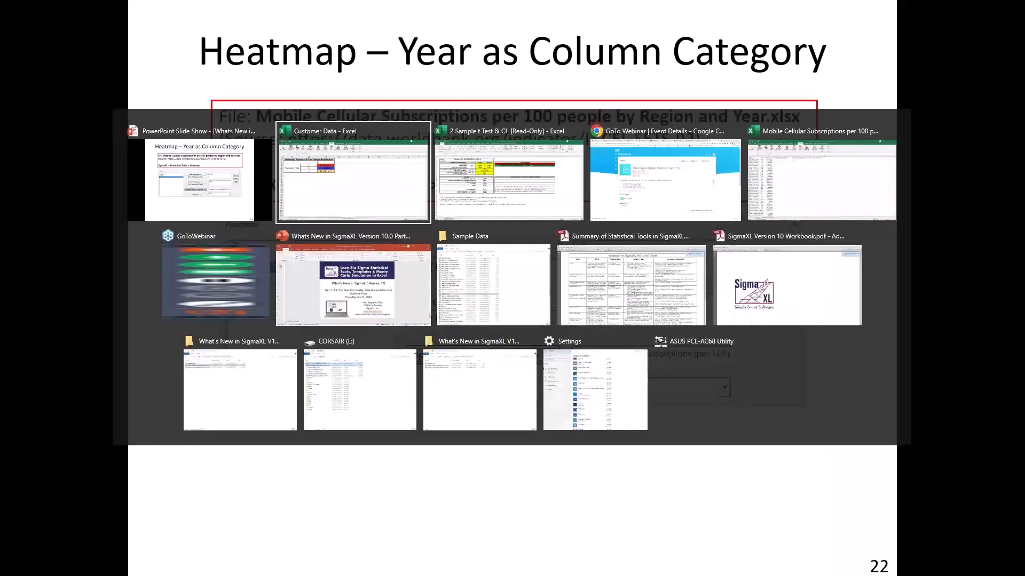
key(alt+Tab)
key(alt+Tab)
key(alt+Tab)
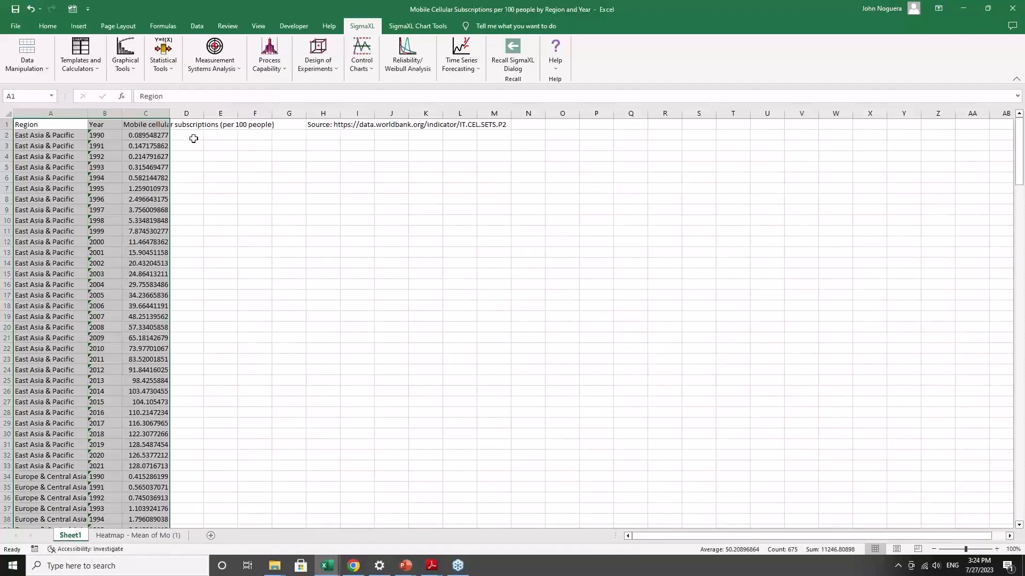
click(125, 68)
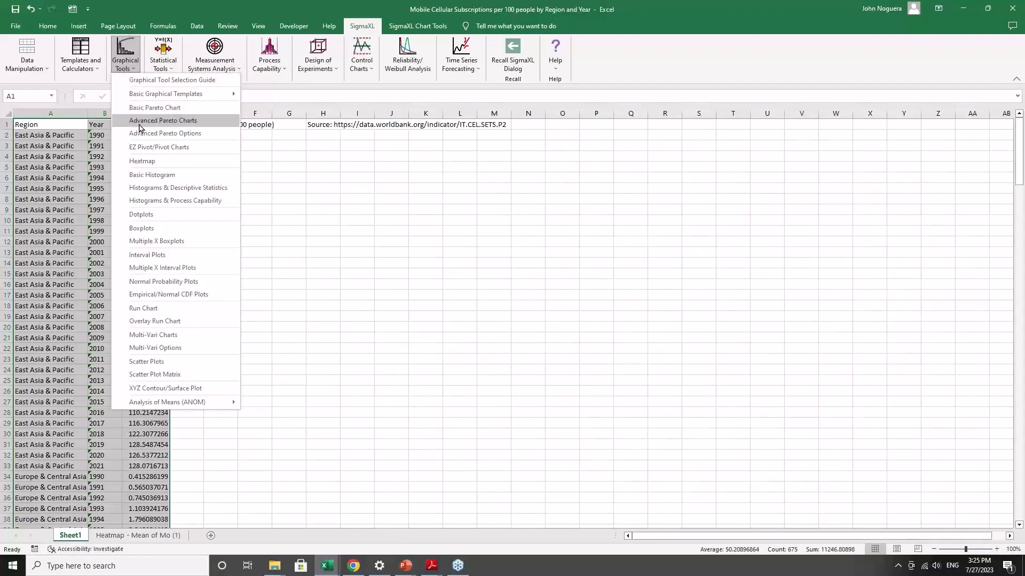
click(152, 160)
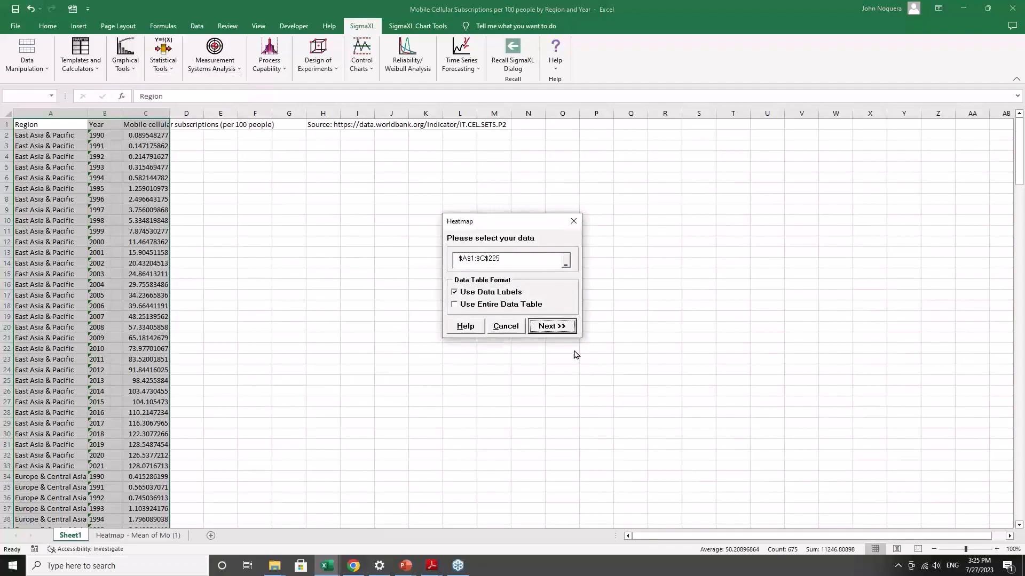
click(562, 333)
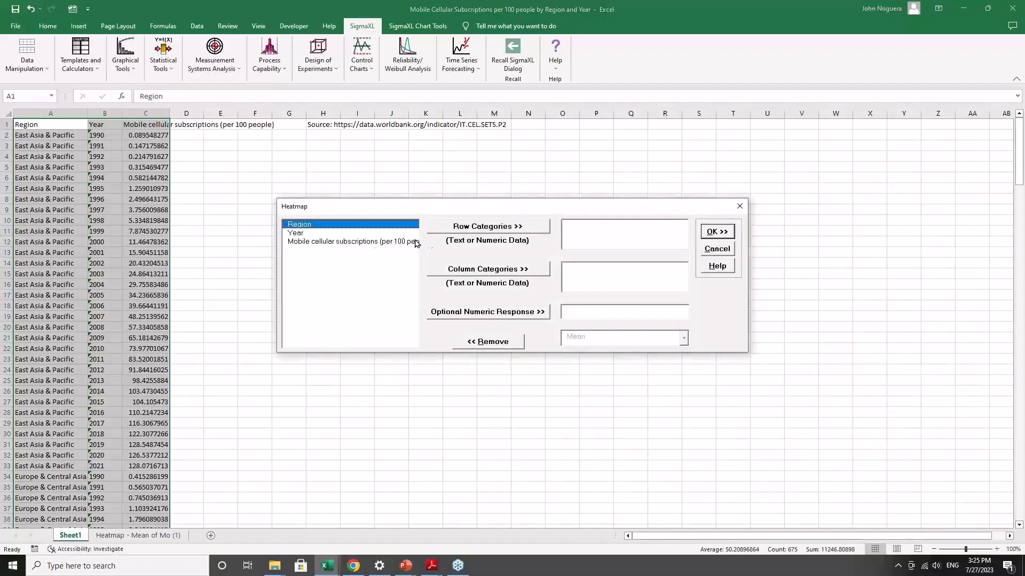
- Assign Region to rows, Year to columns and Mobile cellular subscriptions as the numeric response, keep Mean, and generate the heatmap
click(463, 228)
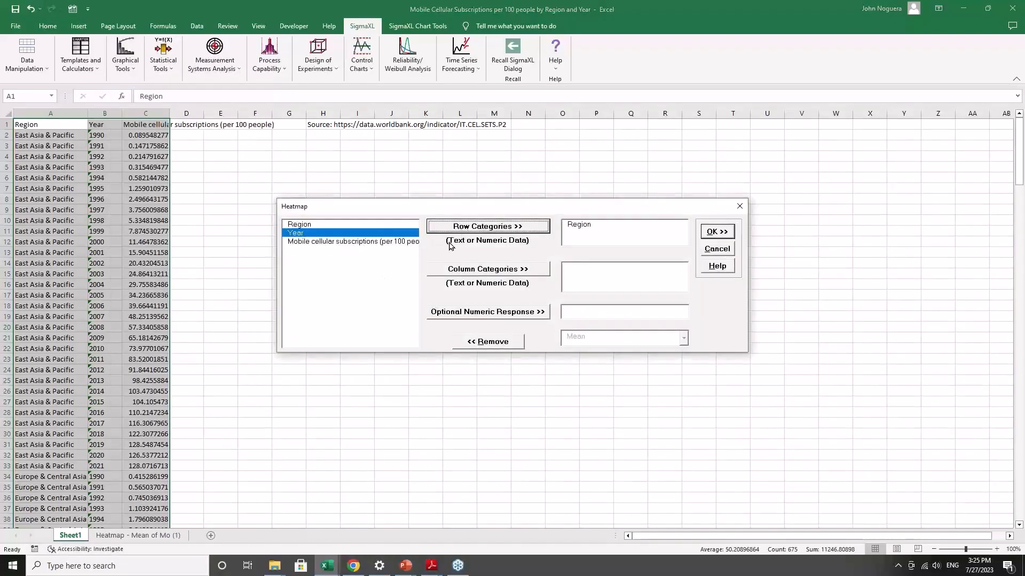
click(459, 272)
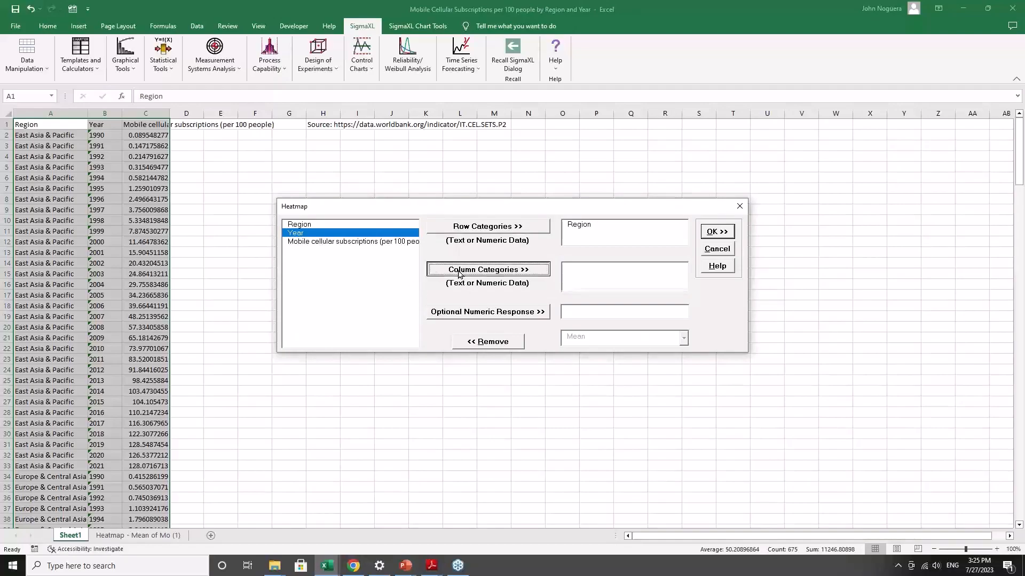
click(462, 315)
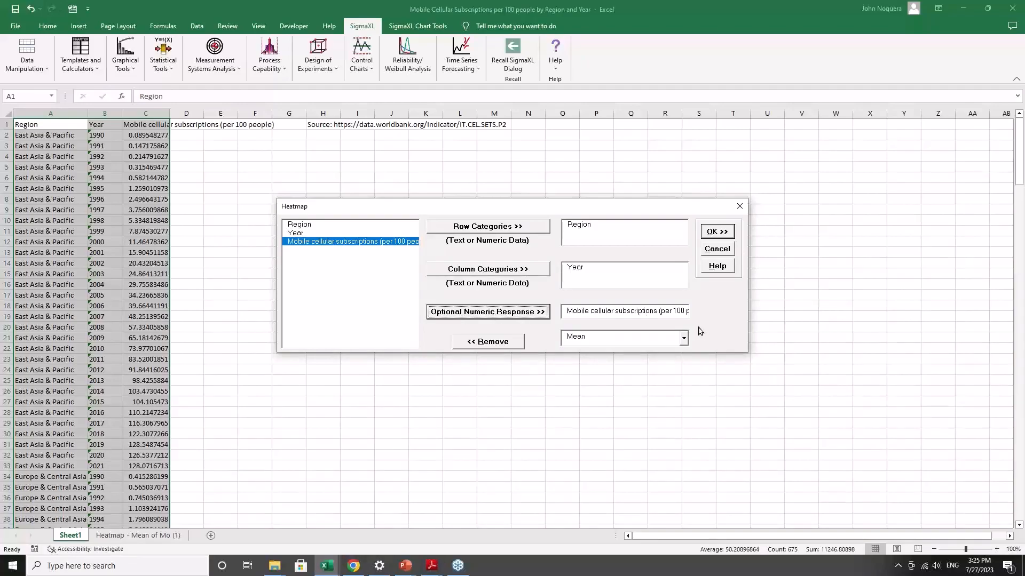
click(724, 233)
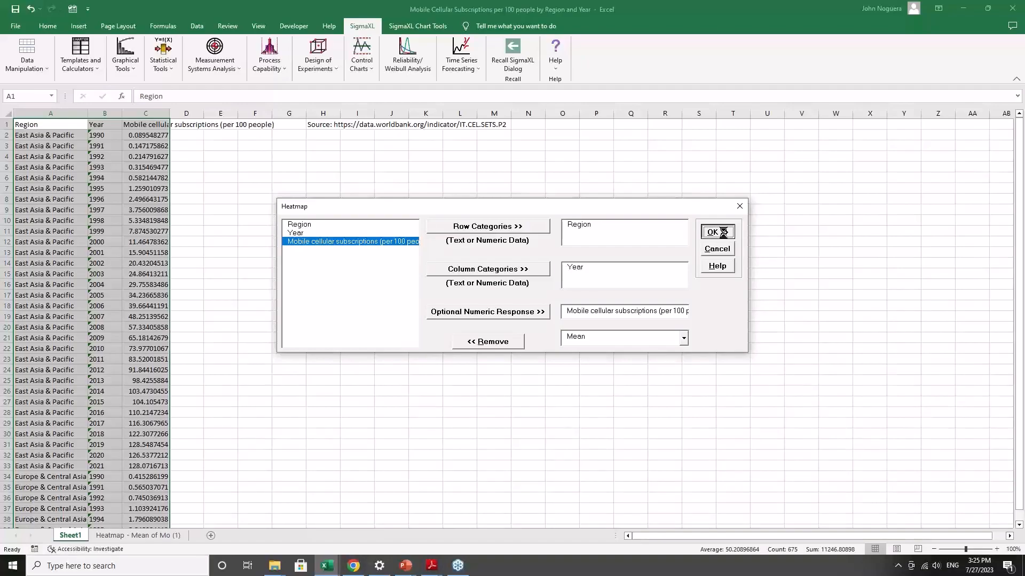
click(723, 233)
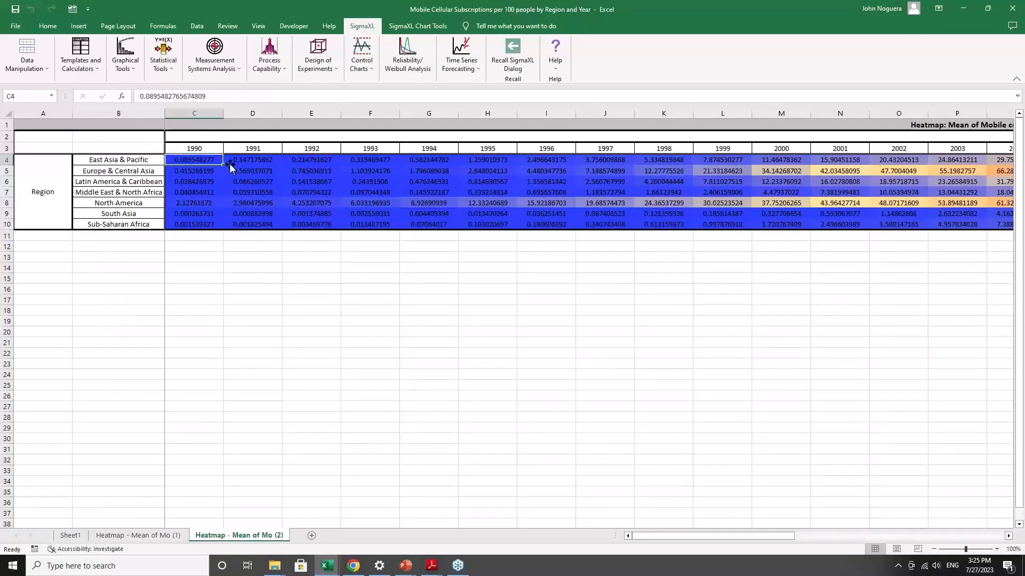
- Examine how the mean mobile subscription colours change by region across the years from 1990 to 2020
click(1007, 536)
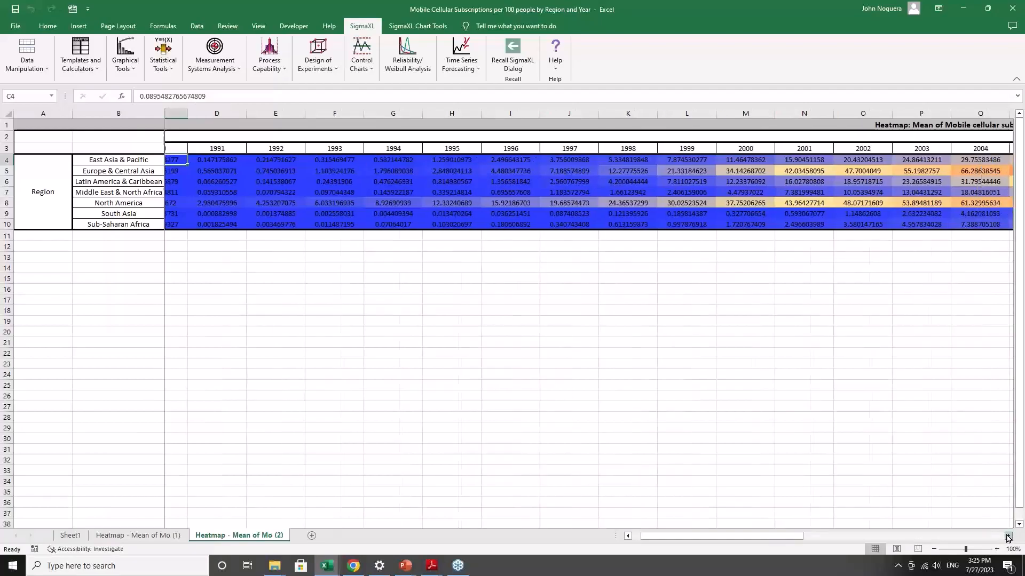
click(1006, 536)
click(1006, 536)
click(1006, 537)
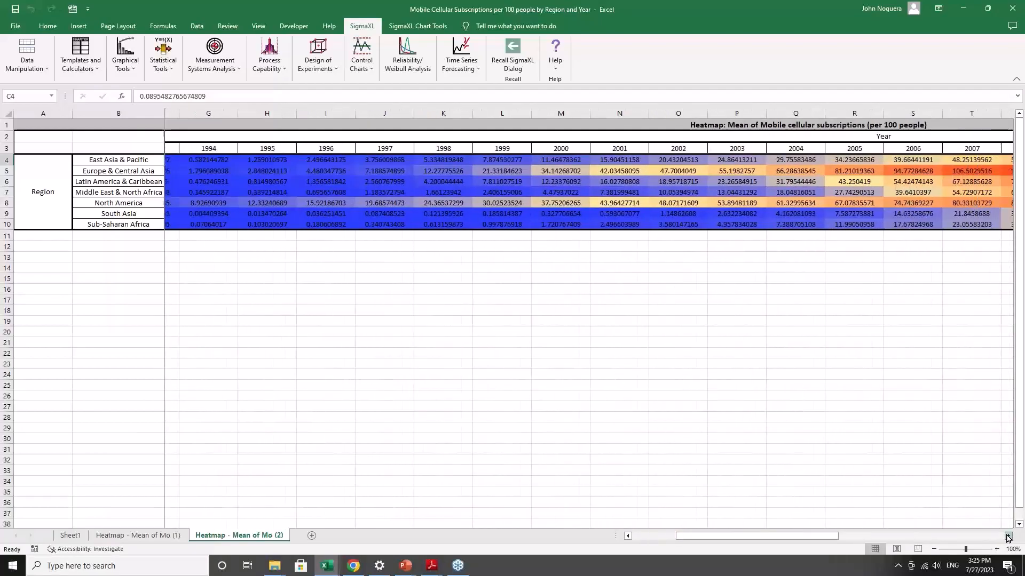
click(1006, 537)
click(1006, 537)
click(1006, 536)
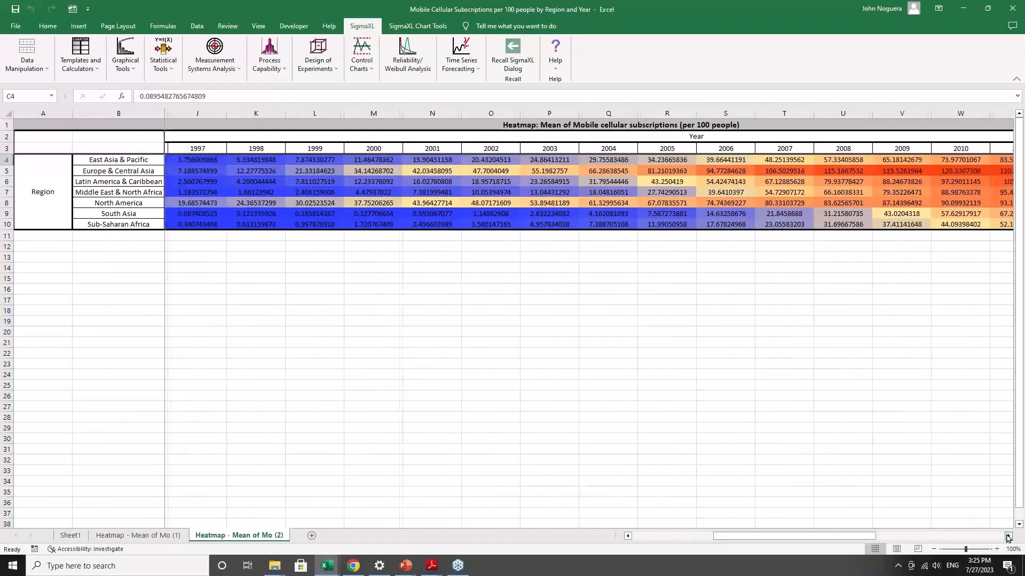
click(1006, 537)
click(1007, 537)
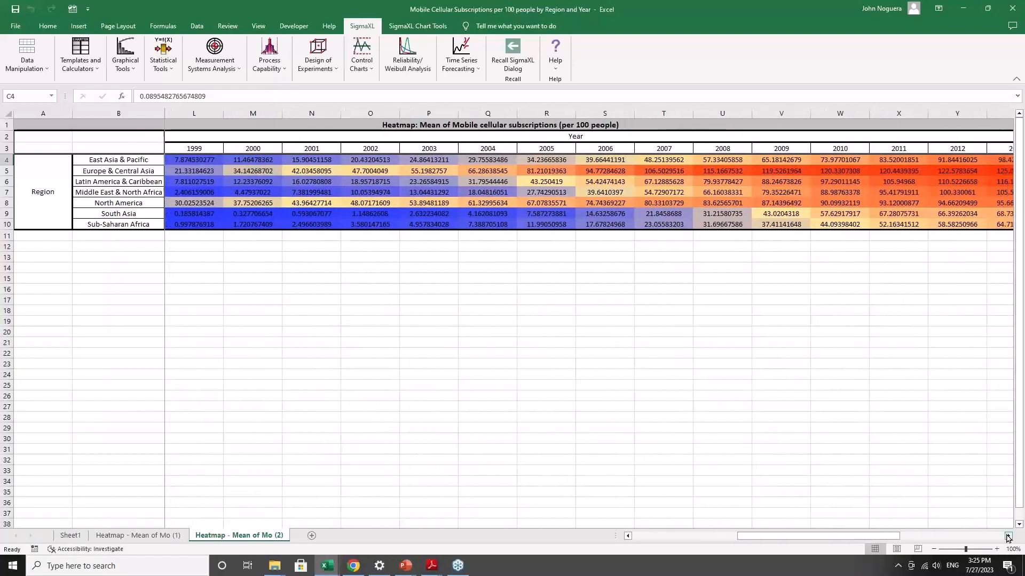
click(1007, 537)
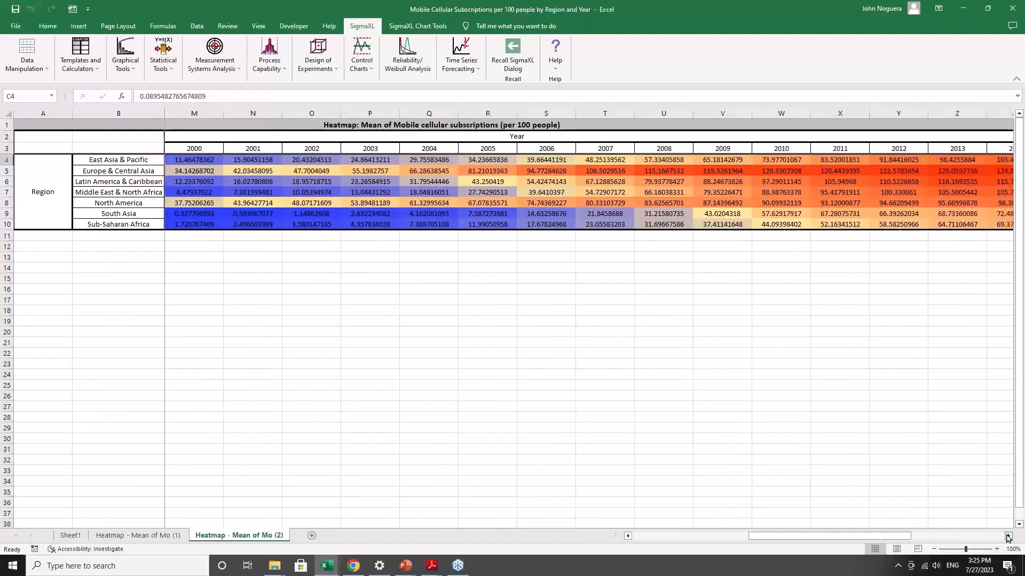
click(1006, 536)
click(1007, 537)
click(1006, 537)
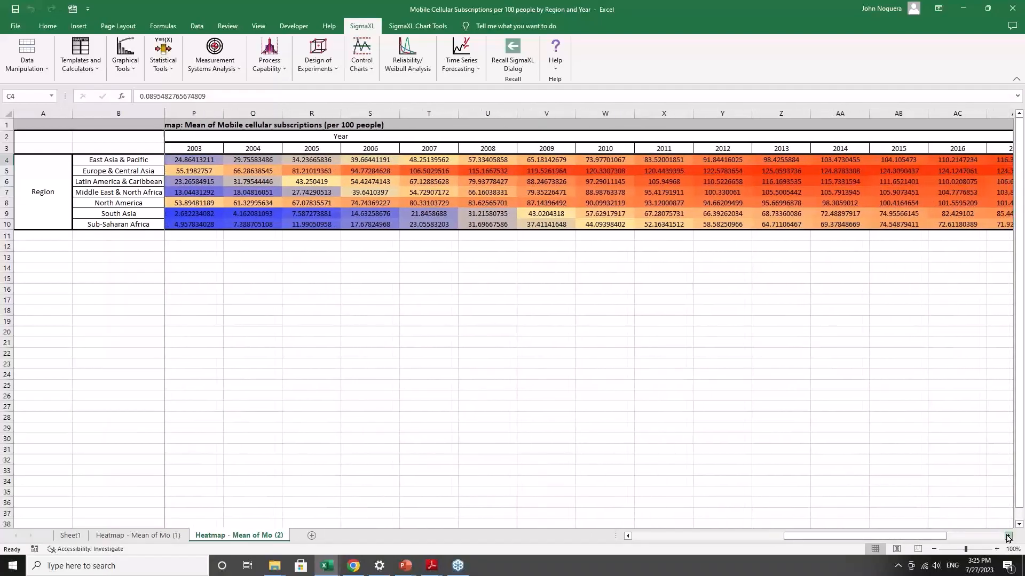
click(1007, 537)
click(1007, 537)
click(1007, 537)
click(1006, 537)
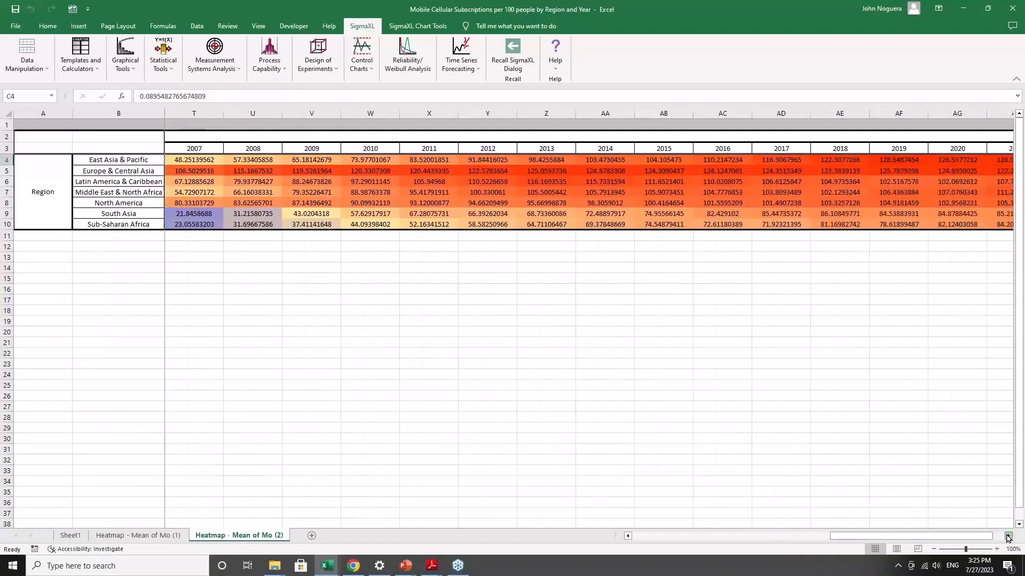
- Examine the regions' mean mobile subscriptions for 2021 in the heatmap and compare them with the 1990 values
click(1007, 537)
click(1006, 537)
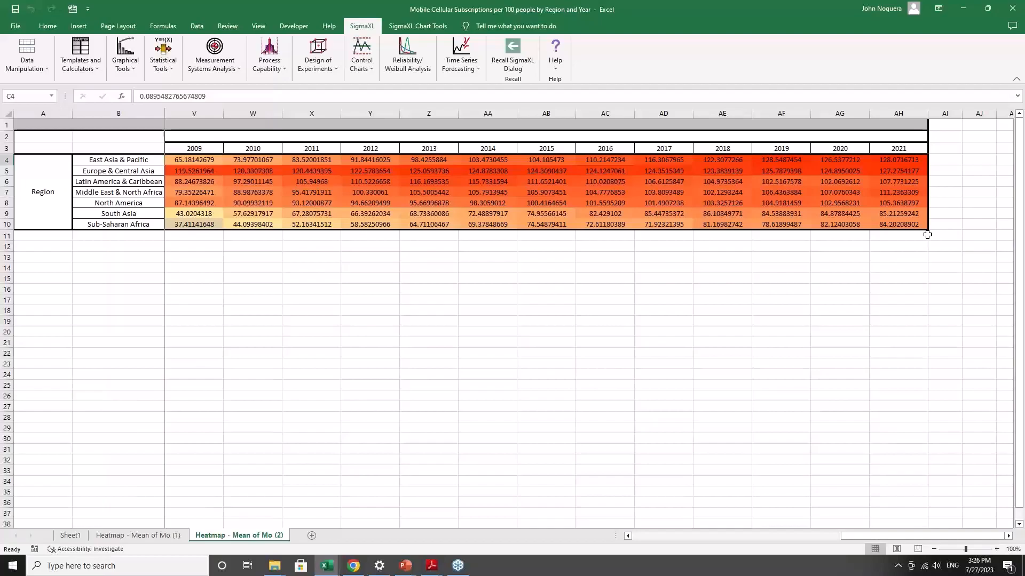
click(902, 157)
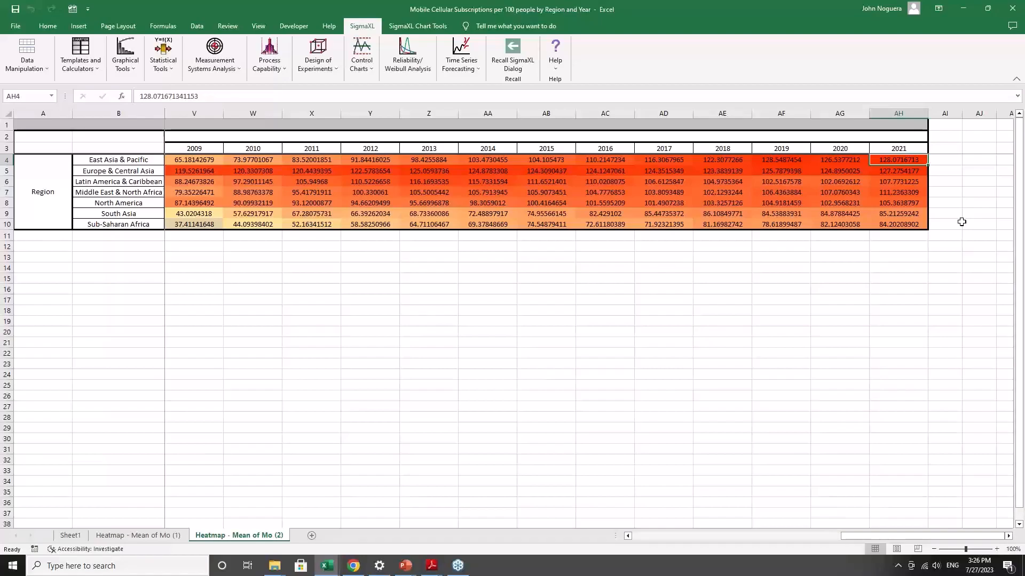
click(910, 175)
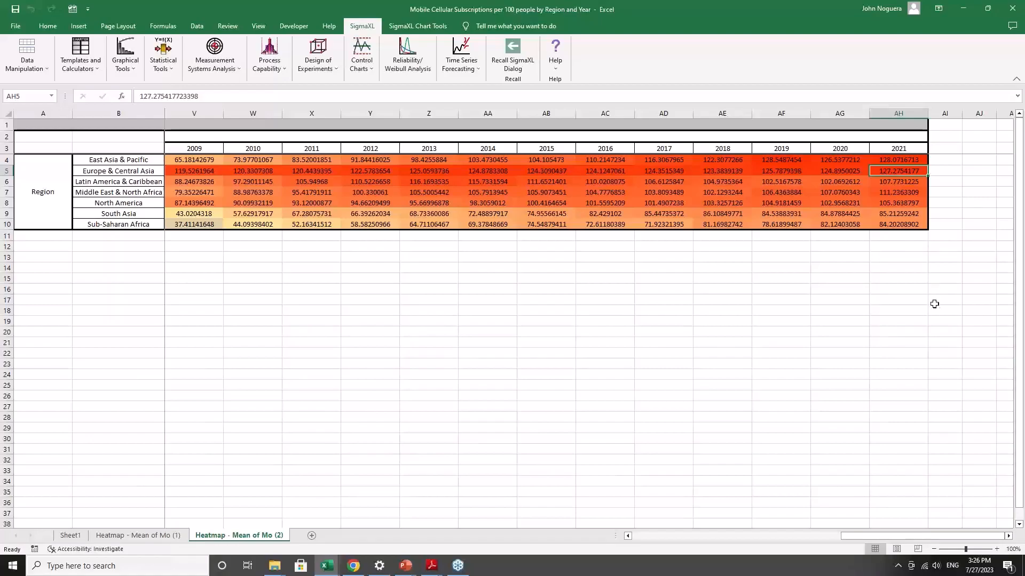
click(628, 536)
drag(628, 538, 626, 542)
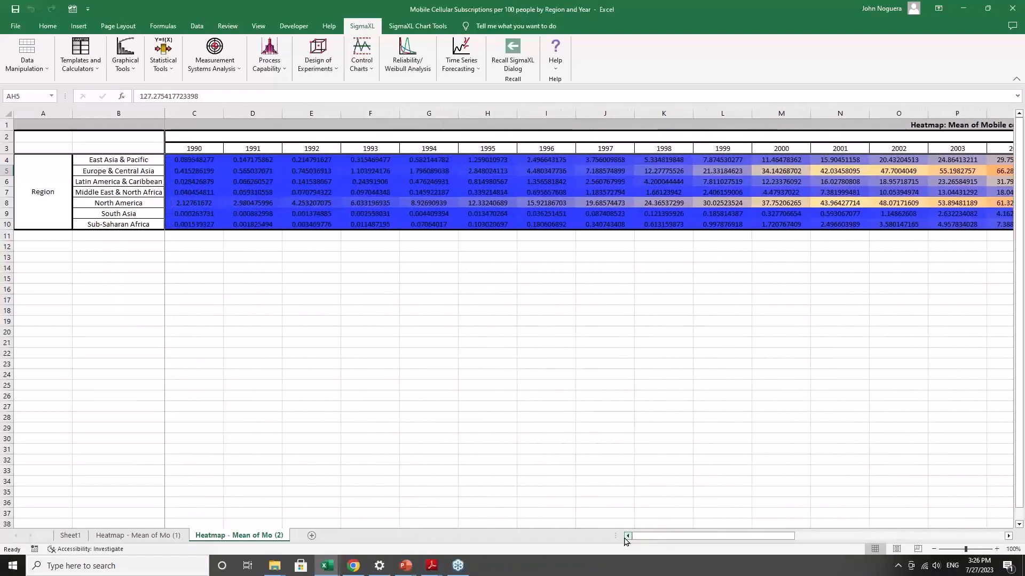
drag(1008, 539, 1008, 539)
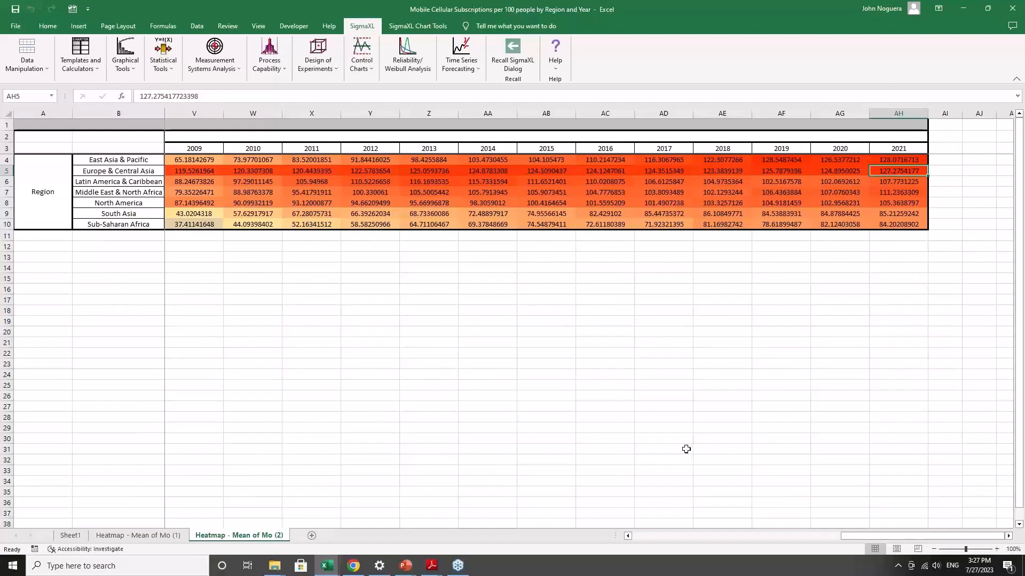
- Switch to the PowerPoint slide show and advance to slide 24, "Interval Plots"
key(alt+Tab)
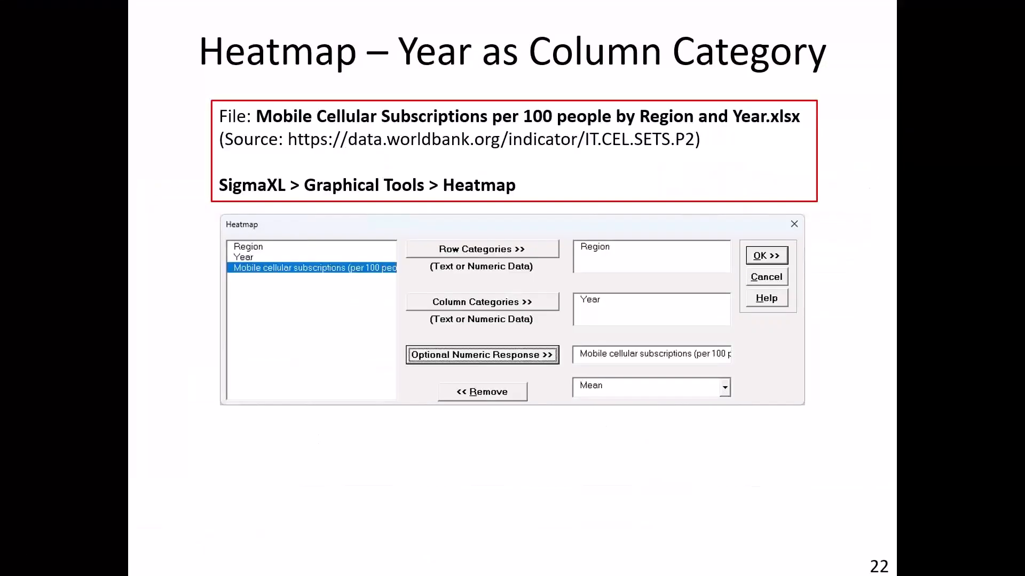
key(Right)
key(Right)
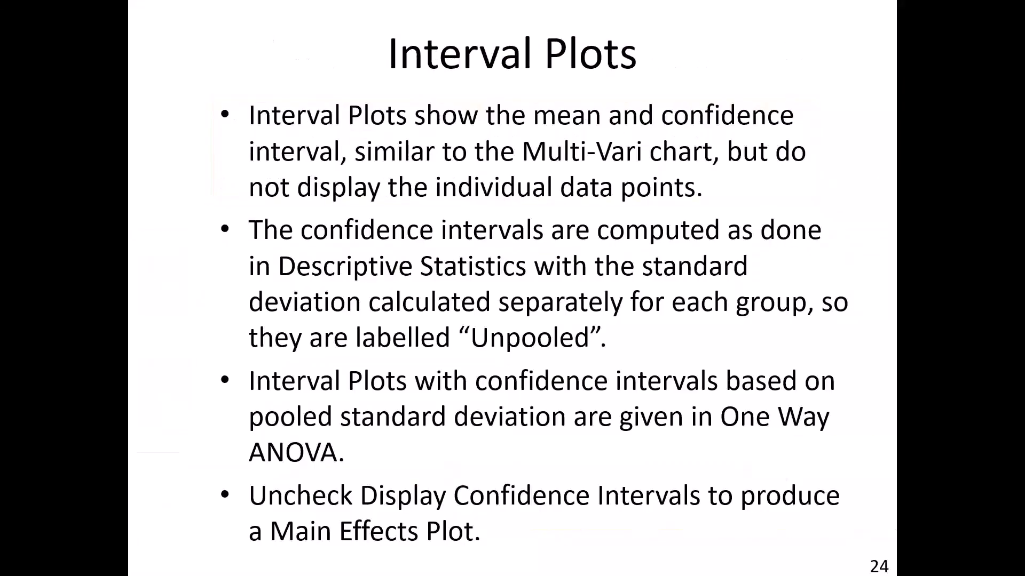
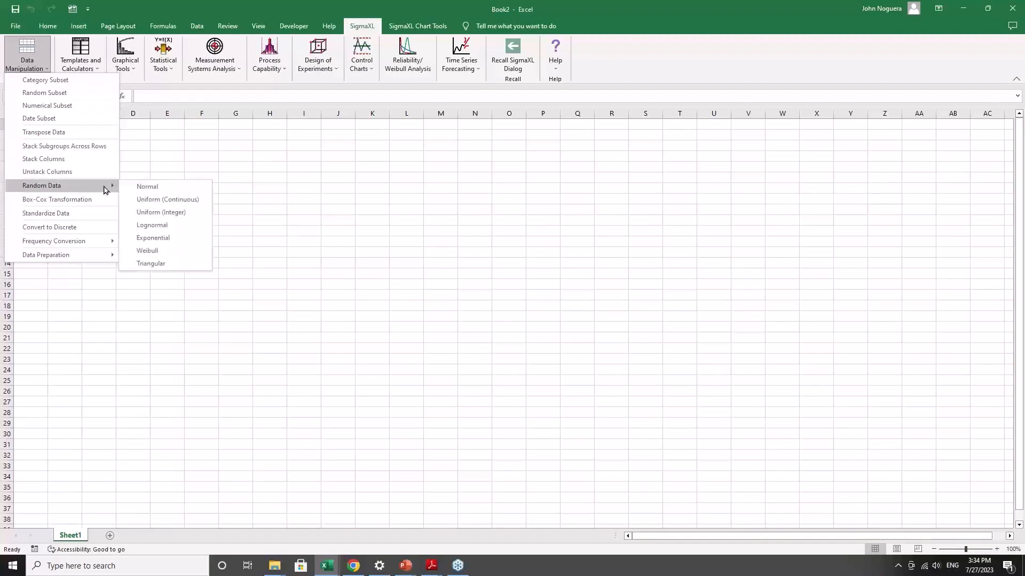
- Generate one column of 100 normal random values with mean 0 and standard deviation 1, and select the whole column with its heading
click(134, 189)
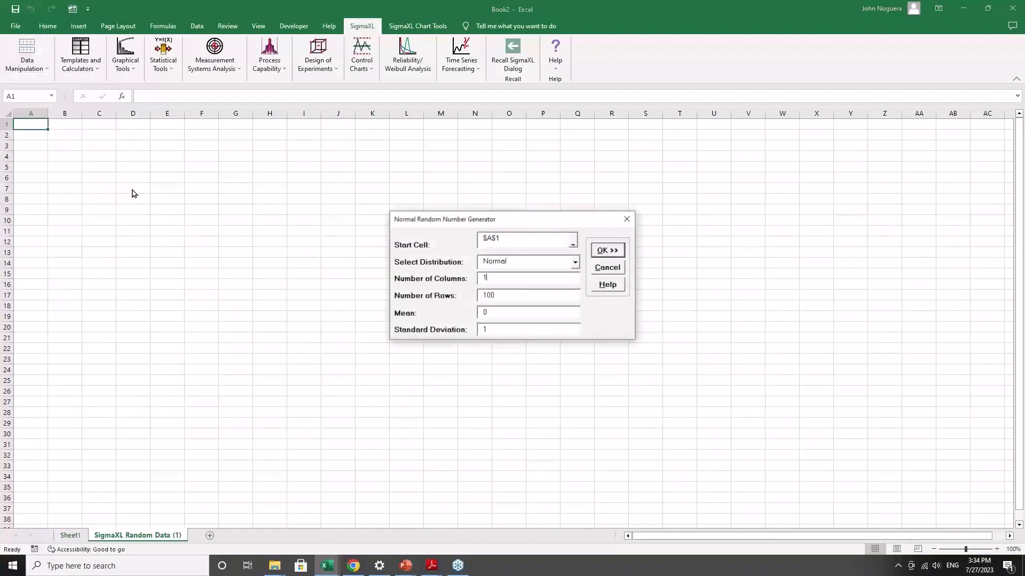
click(614, 249)
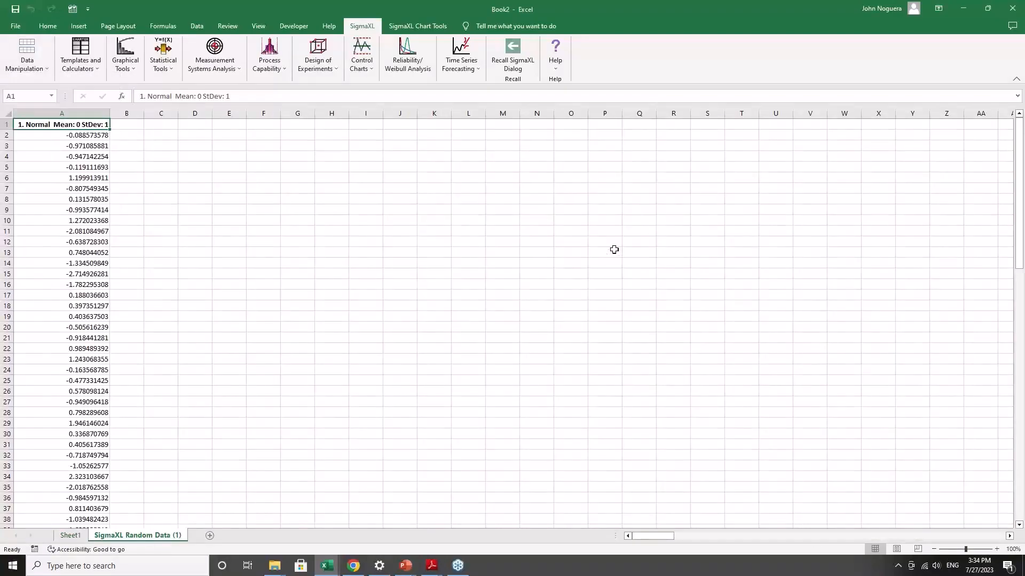
key(ctrl+shift+Down)
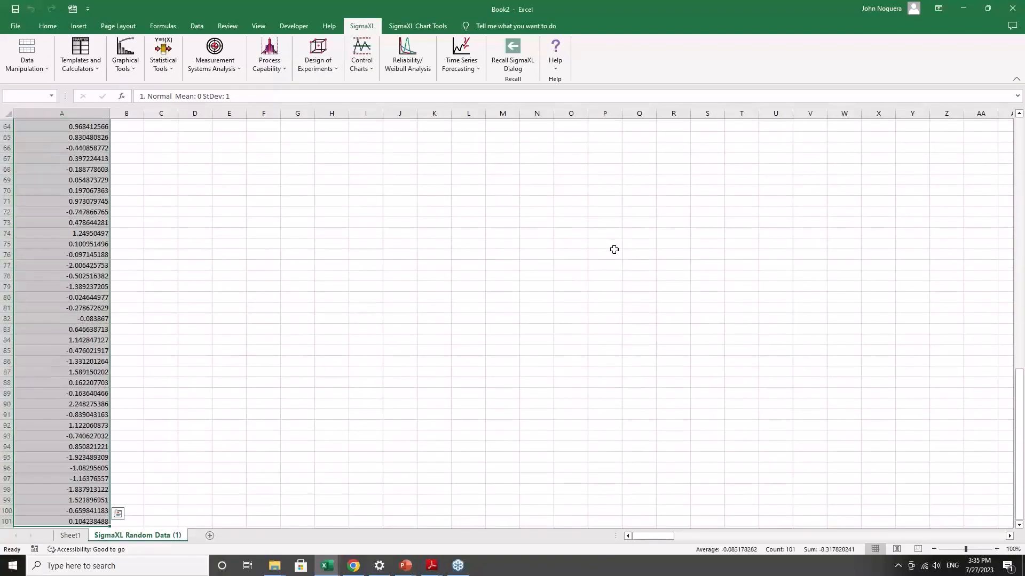
- Create an Empirical/Normal CDF plot of the random normal data in A1:A101, using data labels and displaying the normal CDF
click(128, 70)
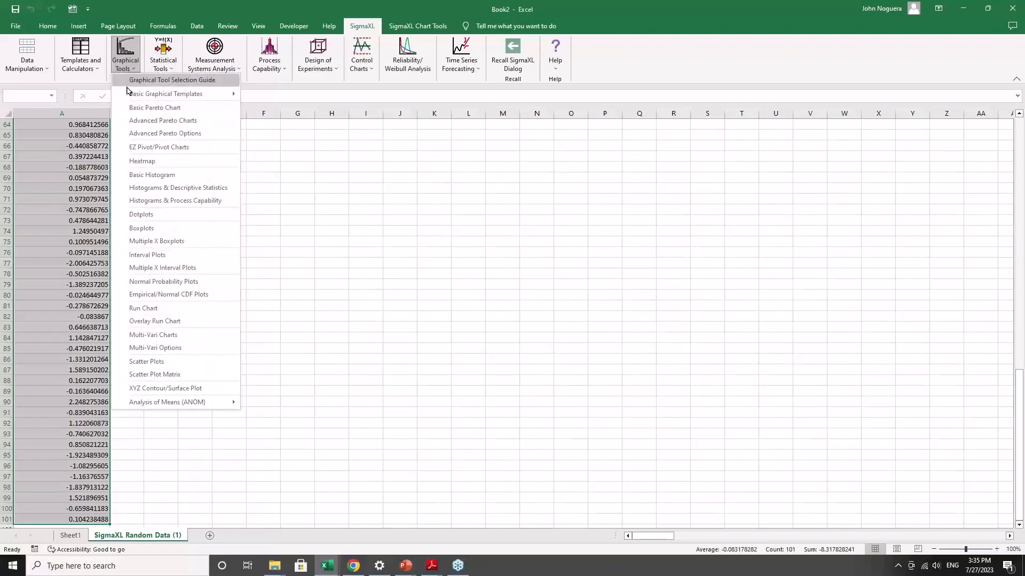
click(190, 294)
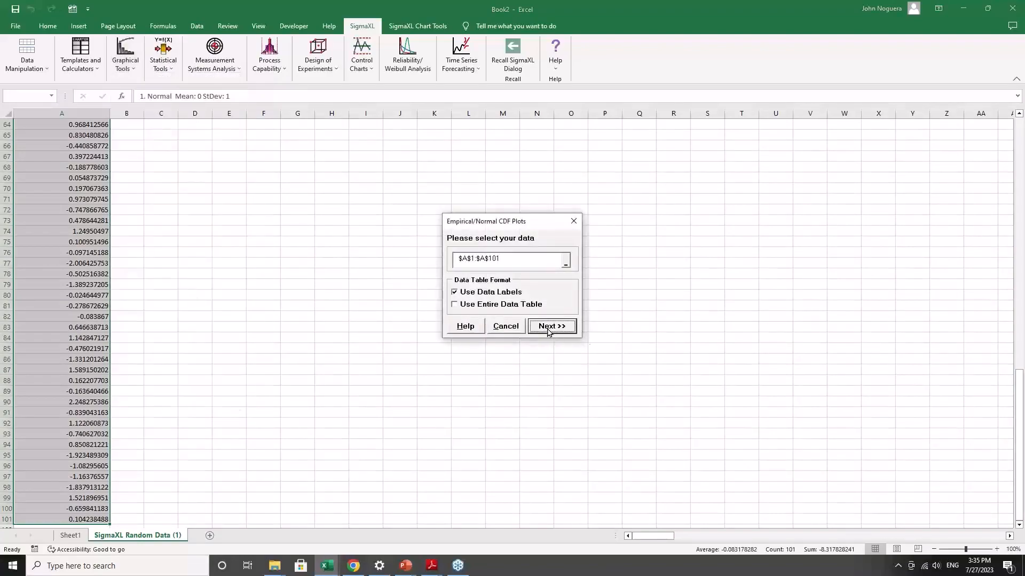
click(551, 326)
click(444, 225)
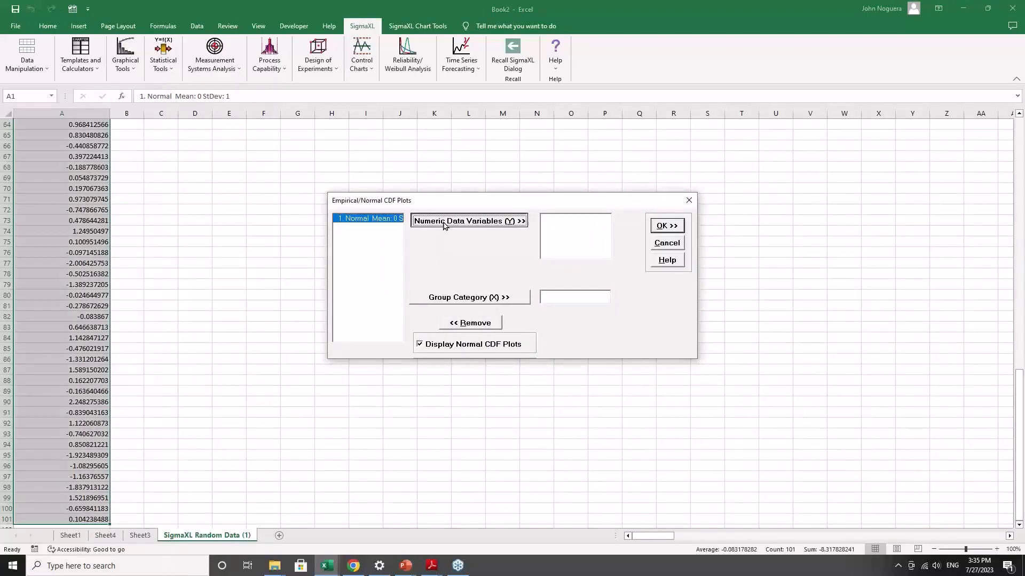
click(666, 226)
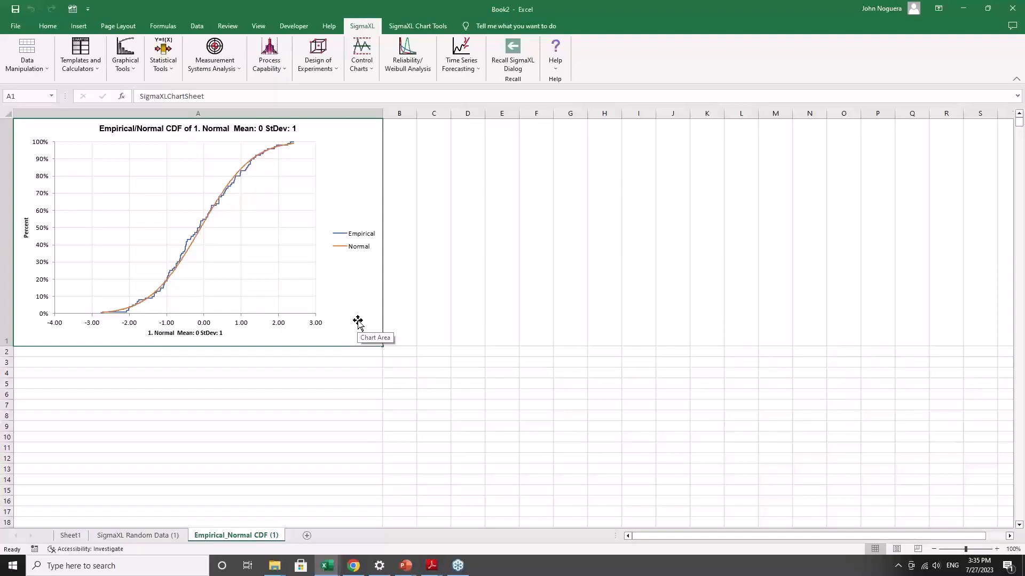
- Switch to the Customer Data workbook and create a basic histogram of Overall Satisfaction from Sheet1's range A1:O101, using data labels
key(alt+Tab)
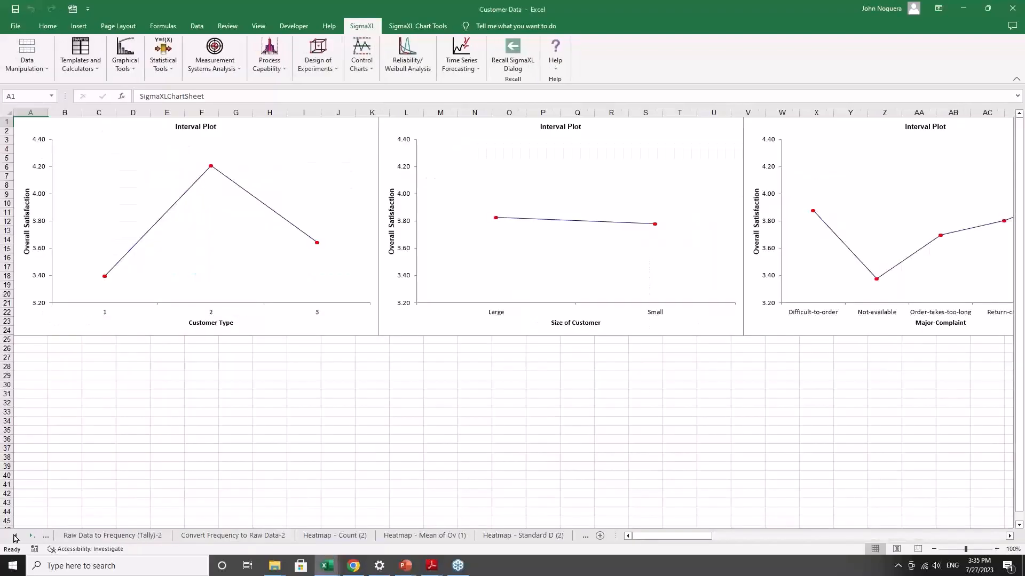
click(16, 537)
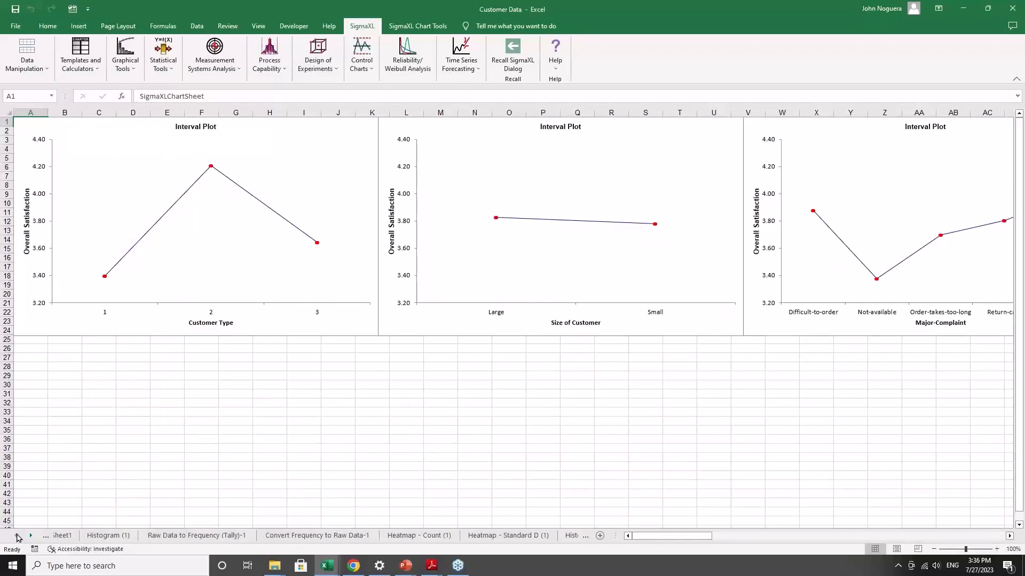
click(70, 535)
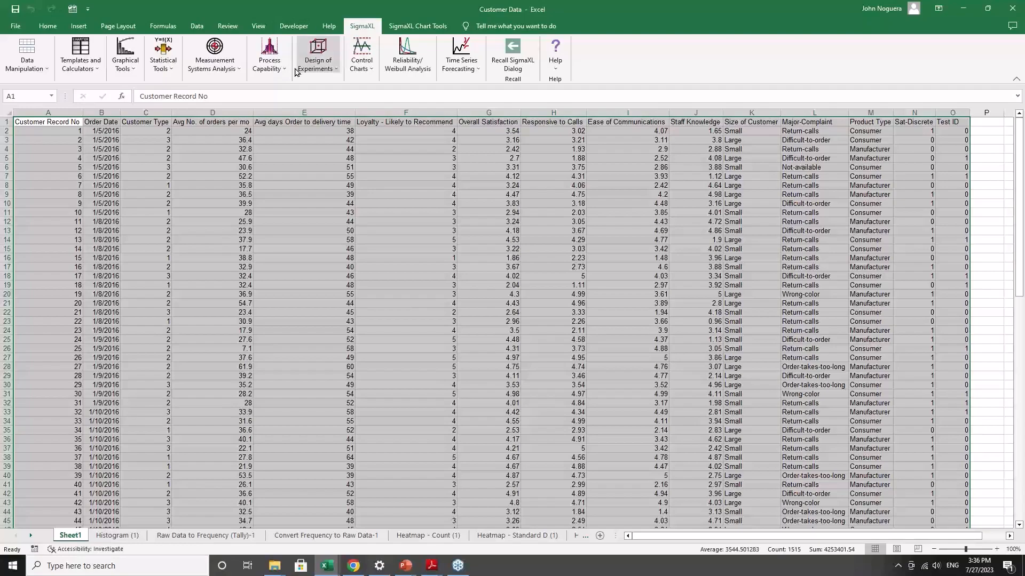
click(123, 67)
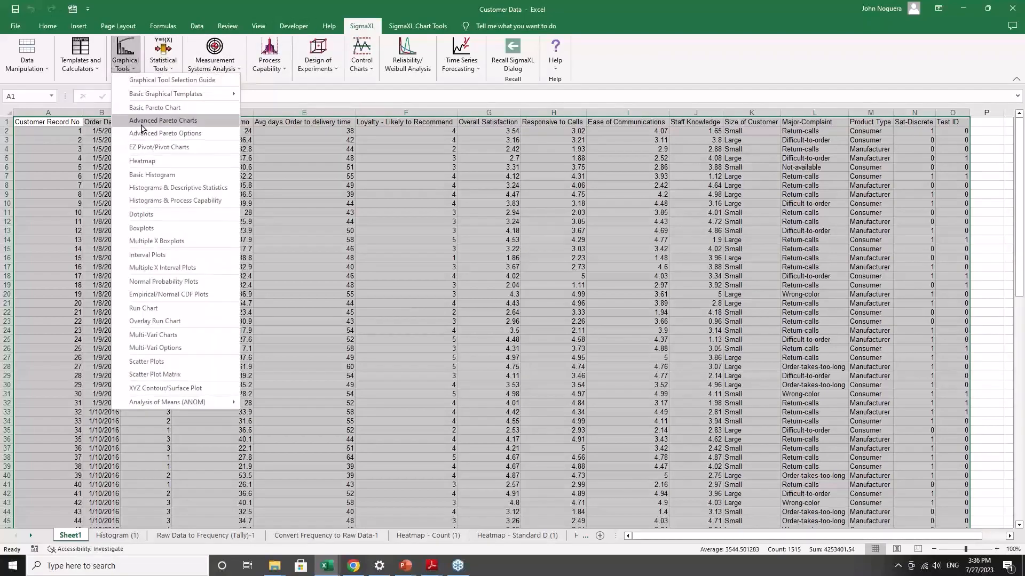
click(151, 175)
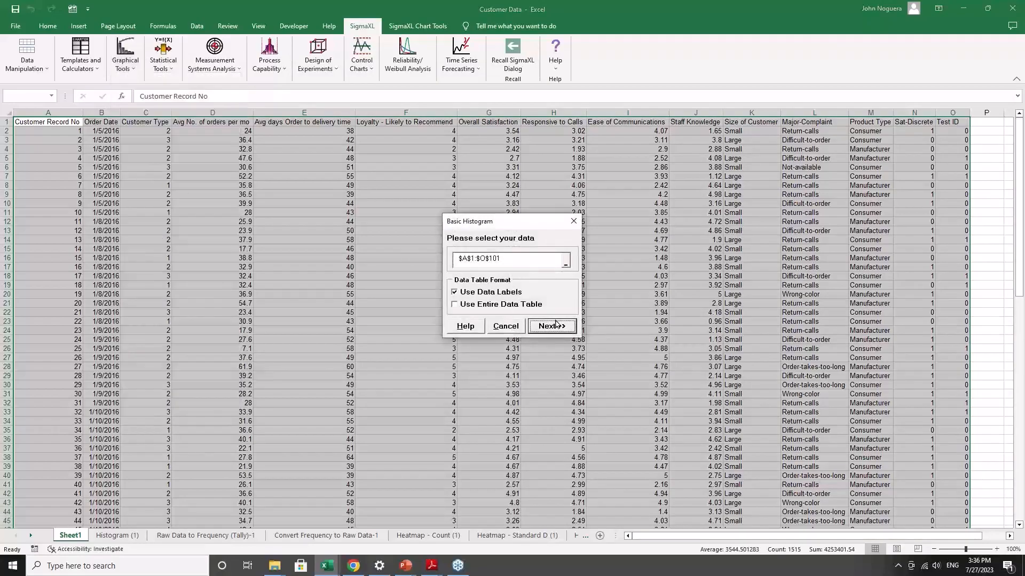
click(555, 326)
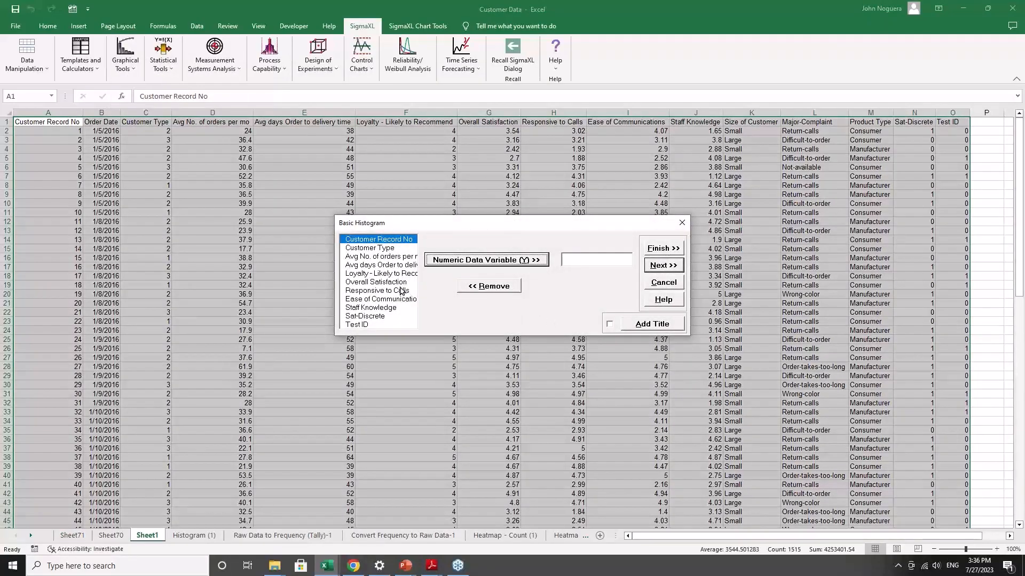
click(406, 282)
click(453, 260)
click(659, 251)
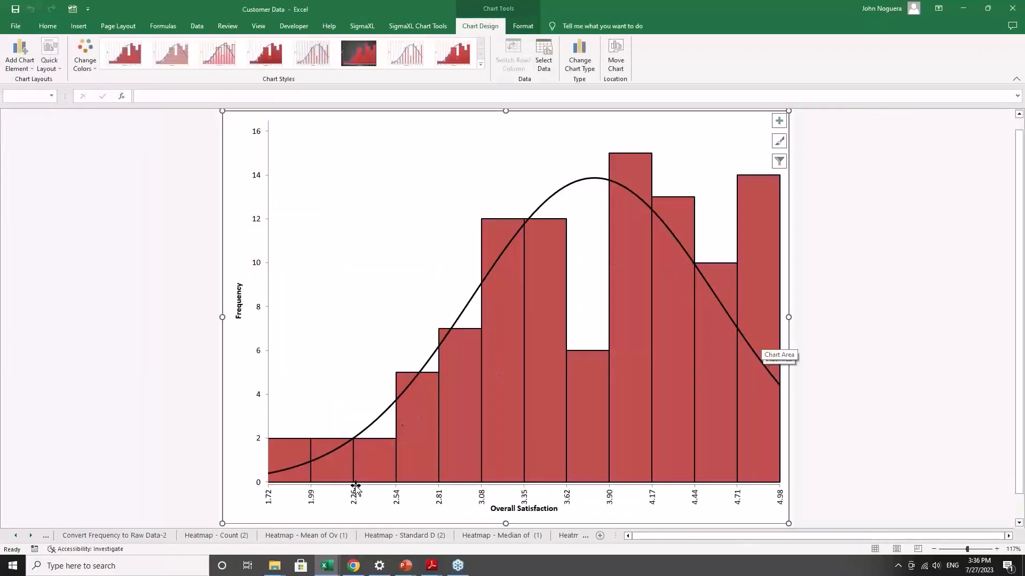
- Return to Sheet1 and create a normal probability plot with Overall Satisfaction as the numeric variable and no group category
click(14, 537)
click(13, 536)
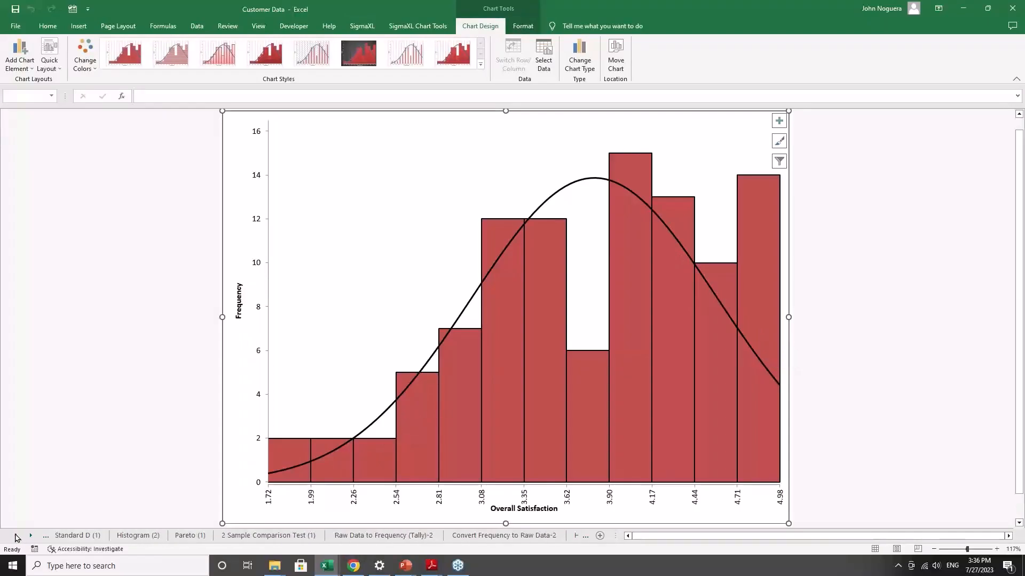
click(14, 536)
click(15, 536)
click(70, 535)
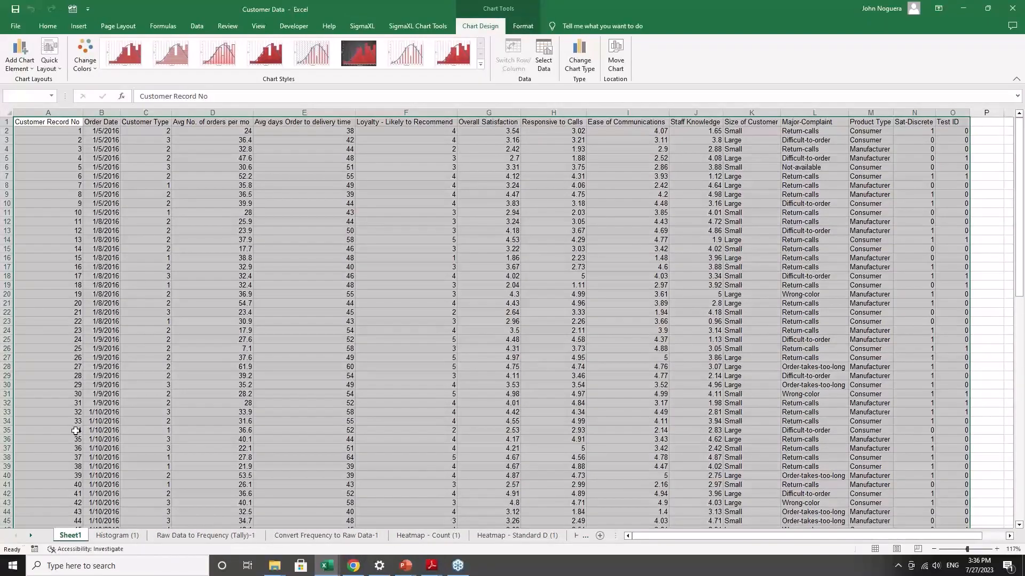
click(355, 28)
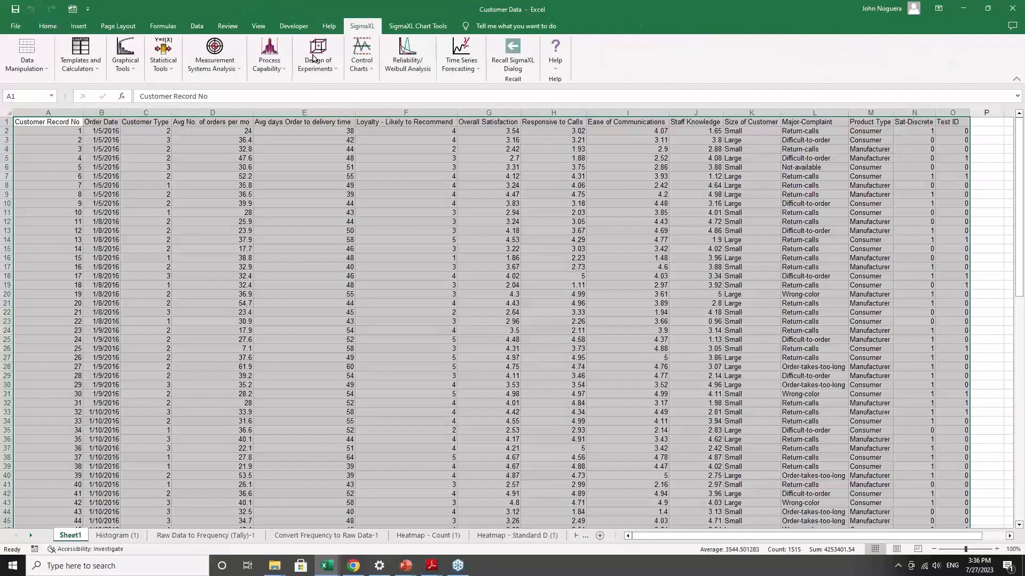
click(133, 72)
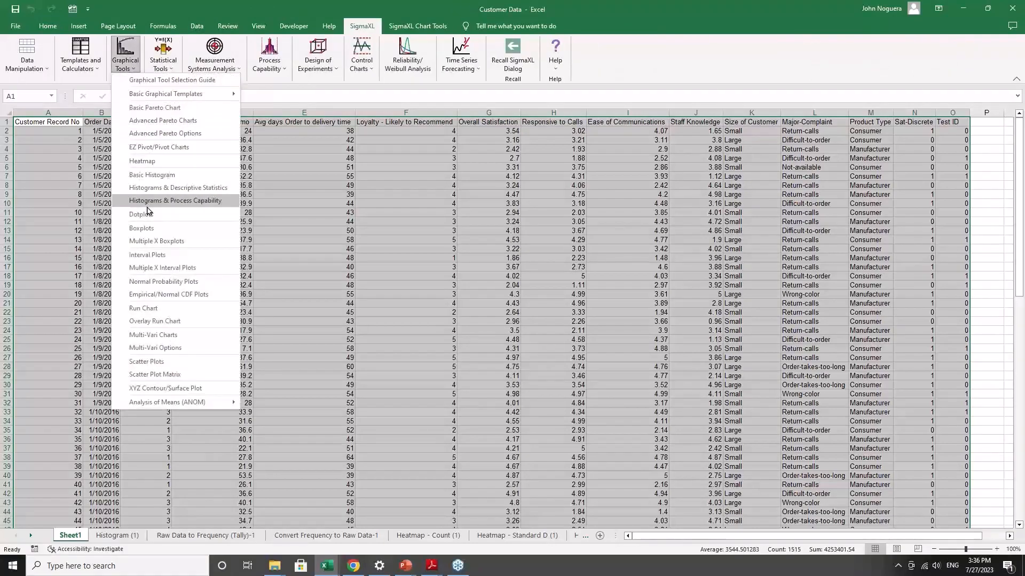
click(154, 282)
click(554, 325)
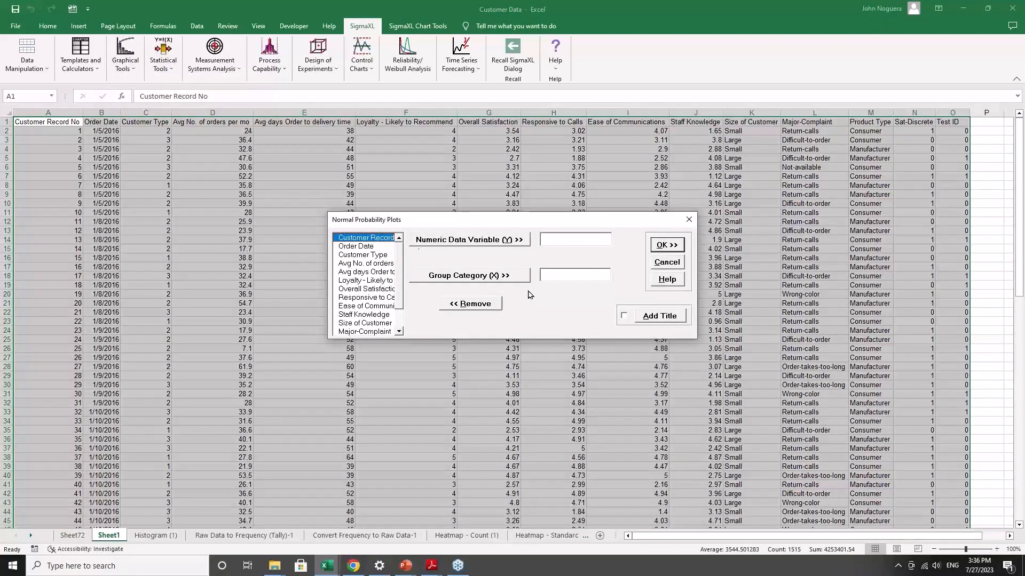
click(373, 289)
click(453, 240)
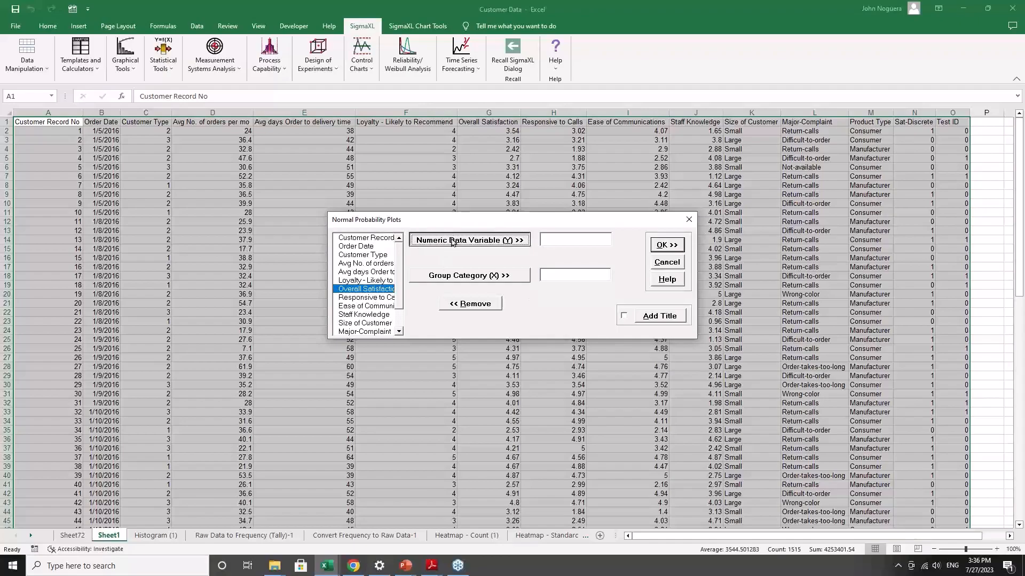
click(658, 245)
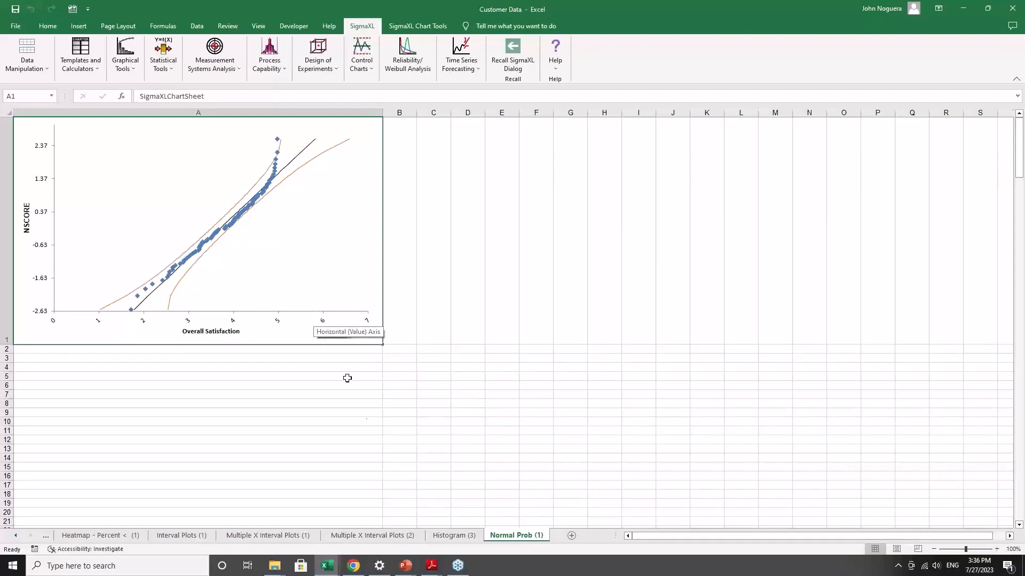
- Return to Sheet1 and create an Empirical/Normal CDF plot of Overall Satisfaction from A1:O101, with the normal CDF displayed
click(16, 536)
click(16, 537)
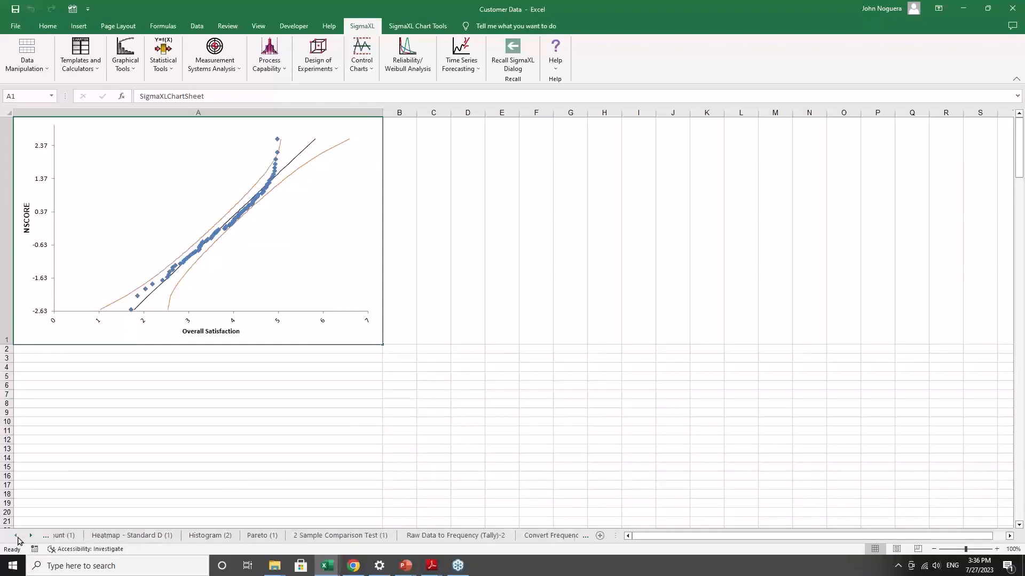
click(59, 536)
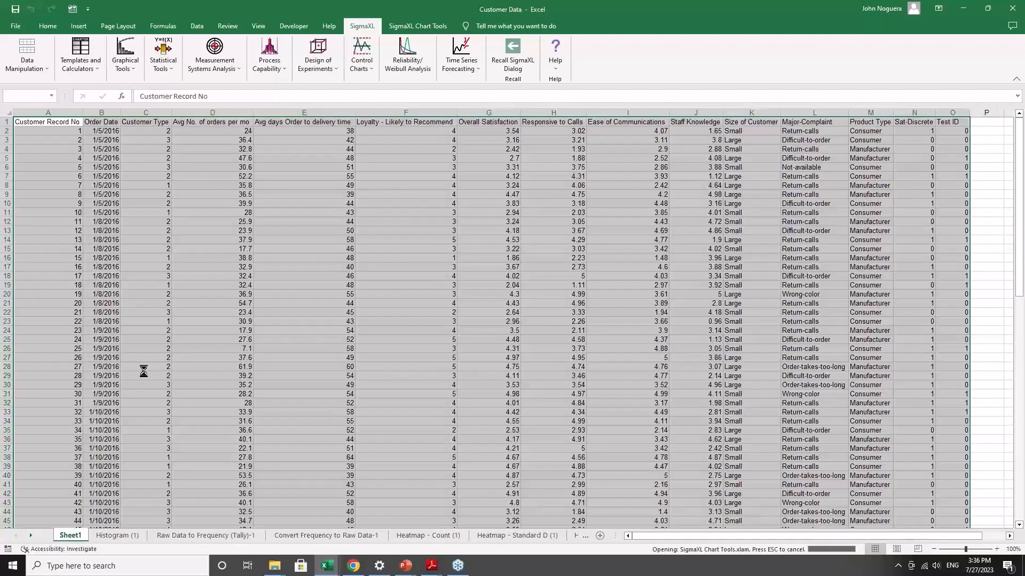
click(131, 63)
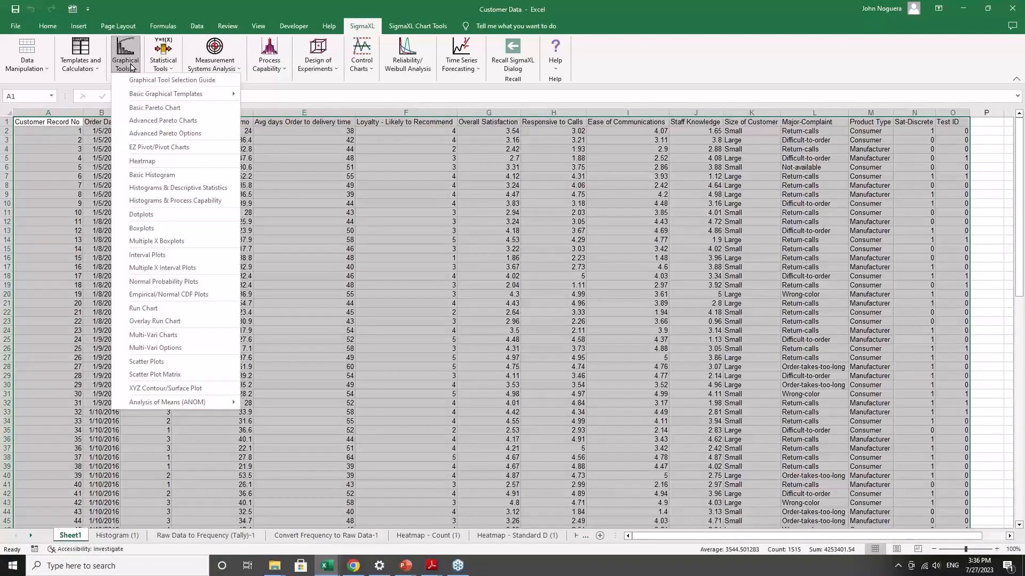
click(141, 297)
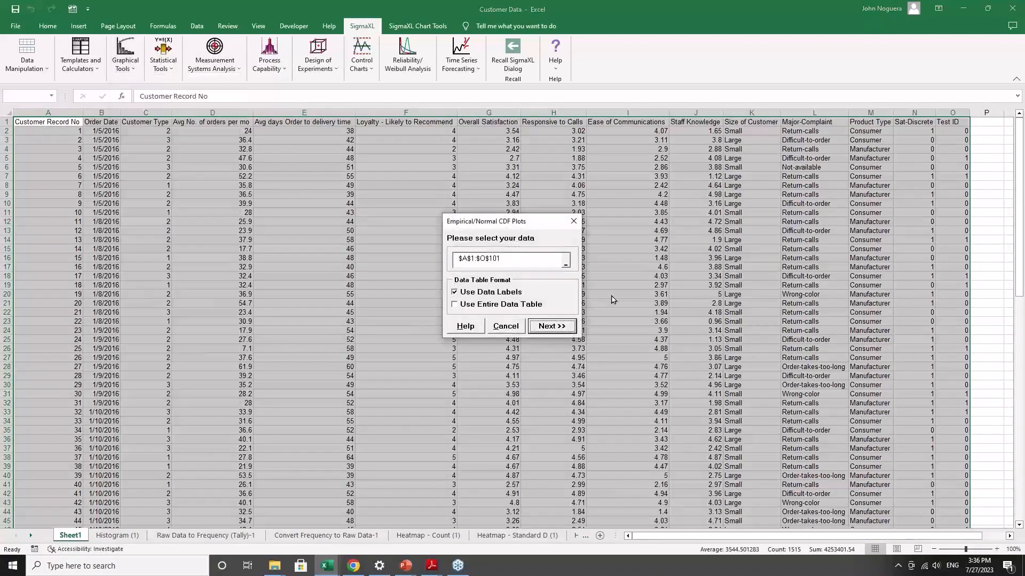
click(551, 325)
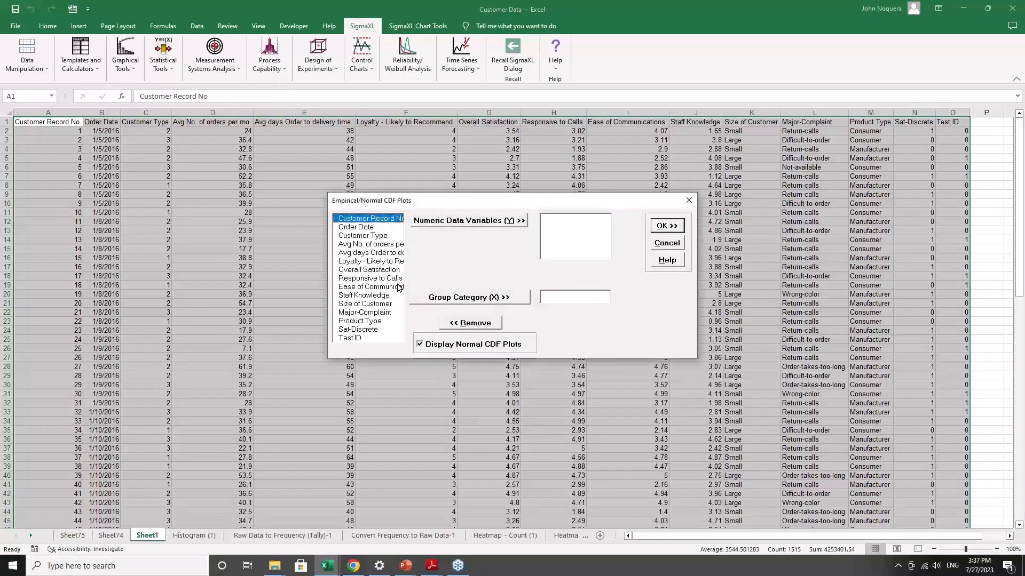
click(372, 271)
click(480, 226)
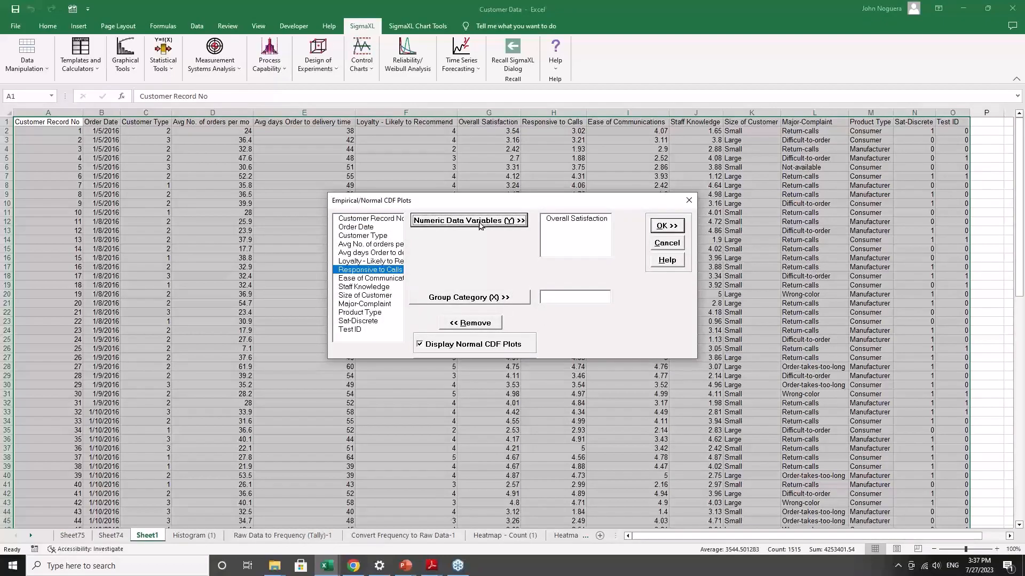
click(667, 226)
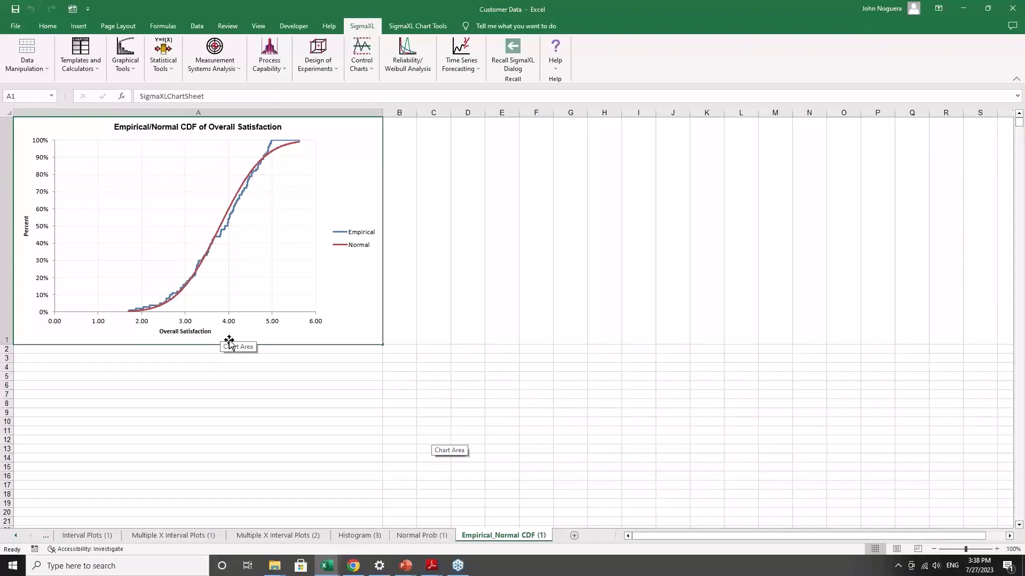
- Switch to the PowerPoint slide show and advance to slide 39, "XYZ Contour/Surface Plot"
key(alt+Tab)
key(Right)
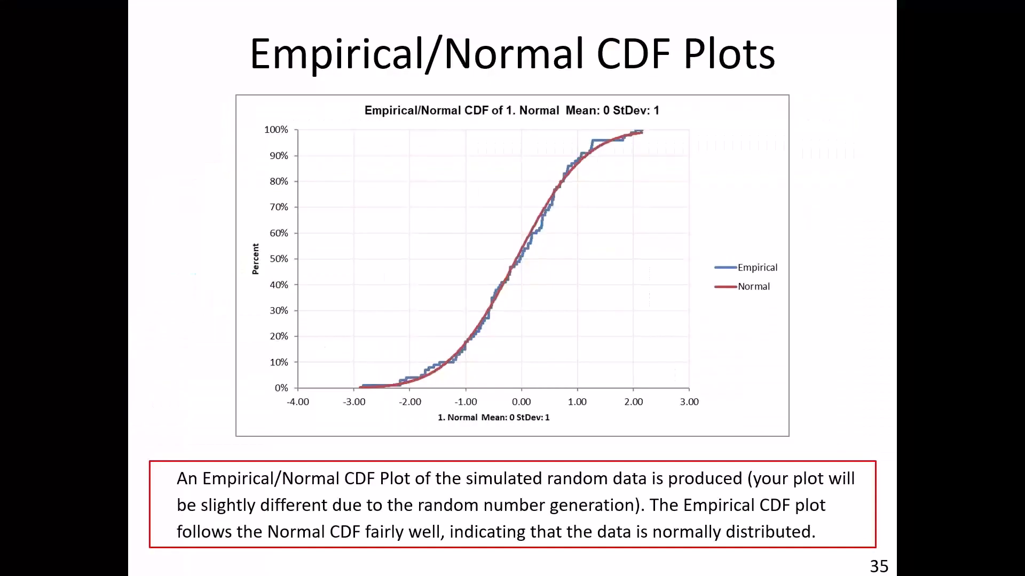
key(Right)
key(Right)
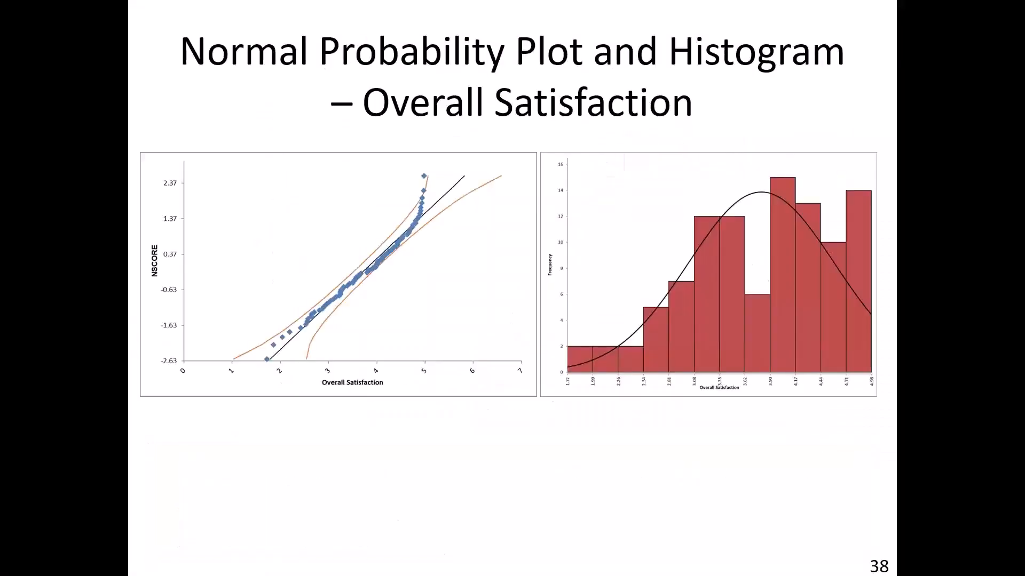
key(Right)
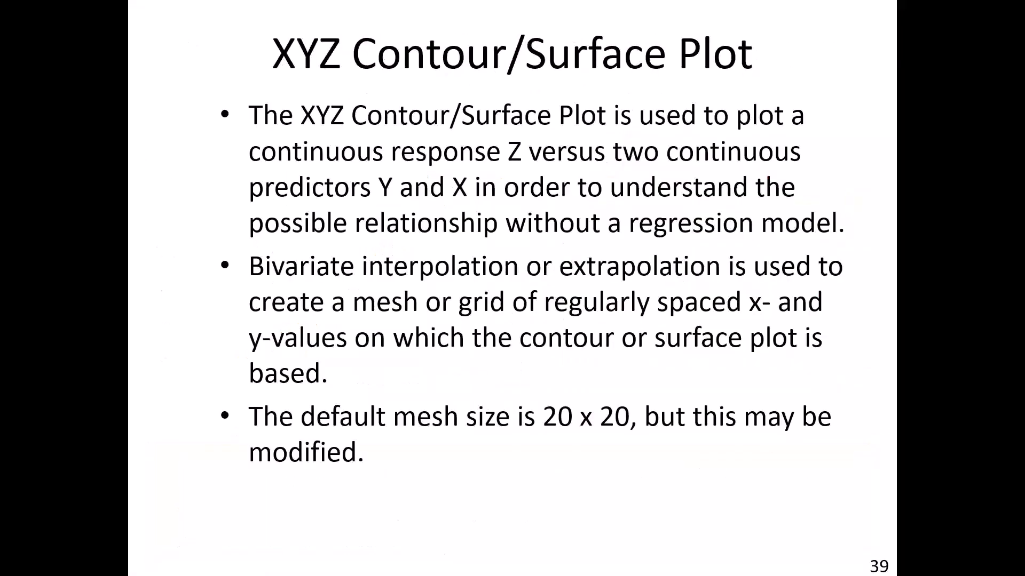